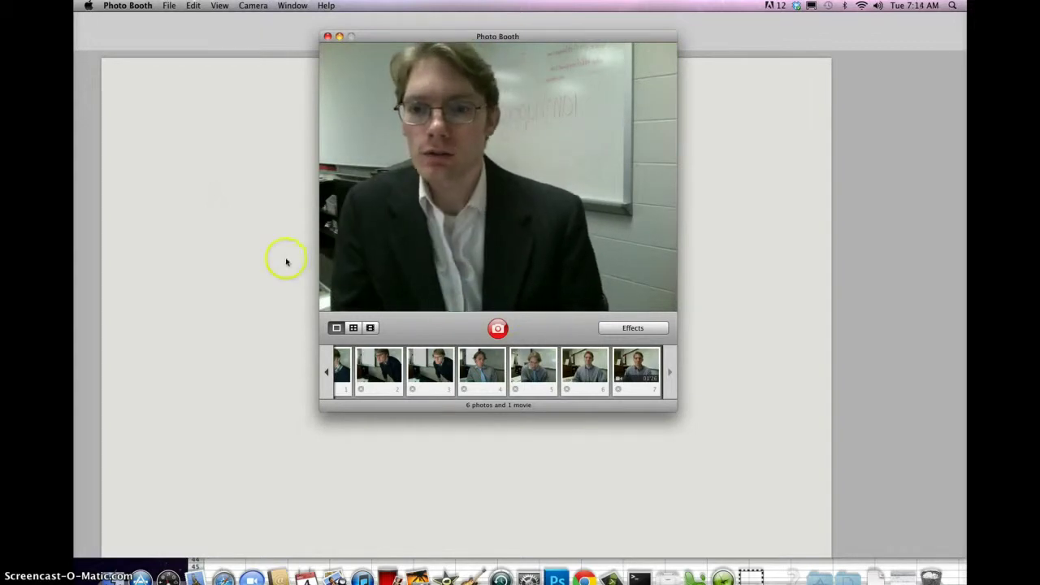
Close Photo Booth, switch to Chrome and load the bookmarked Drawalot.com site.
click(328, 36)
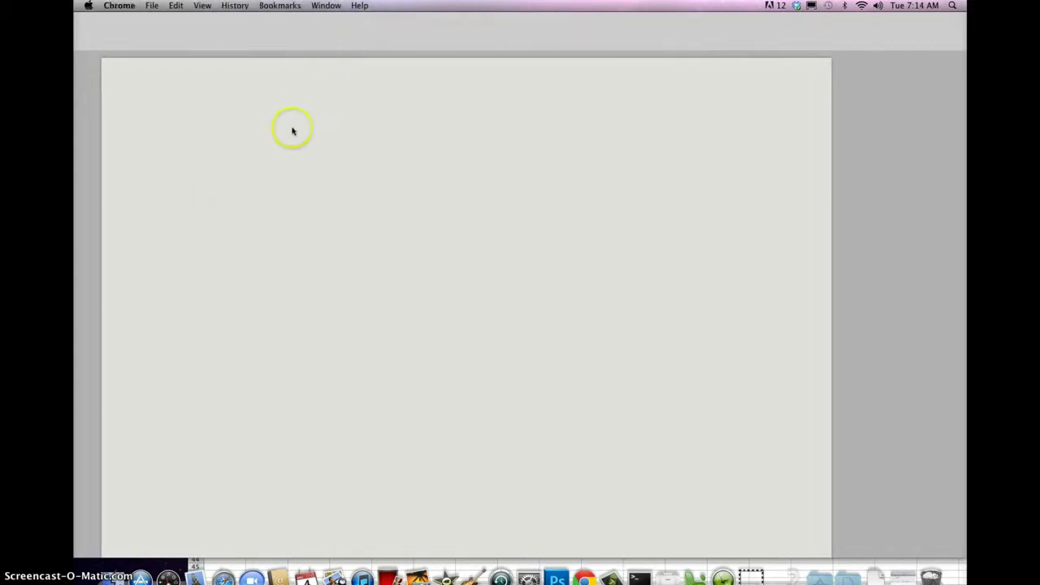
click(304, 171)
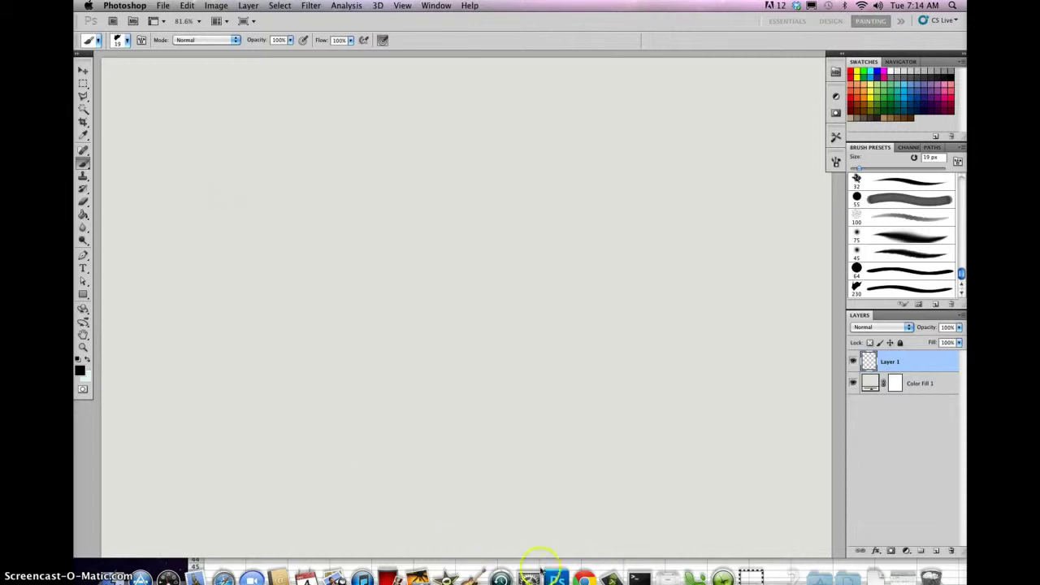
click(584, 577)
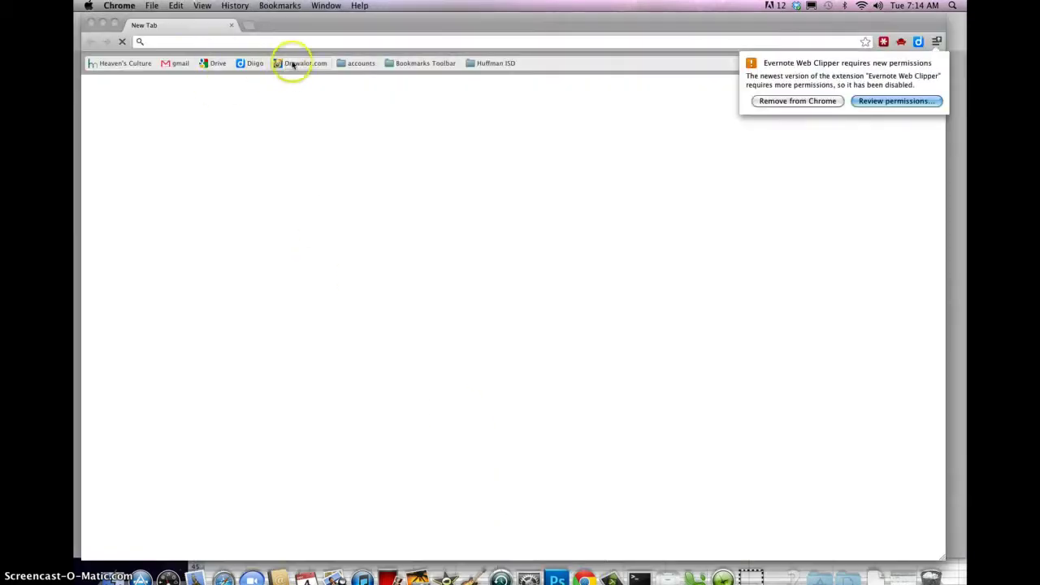
click(293, 64)
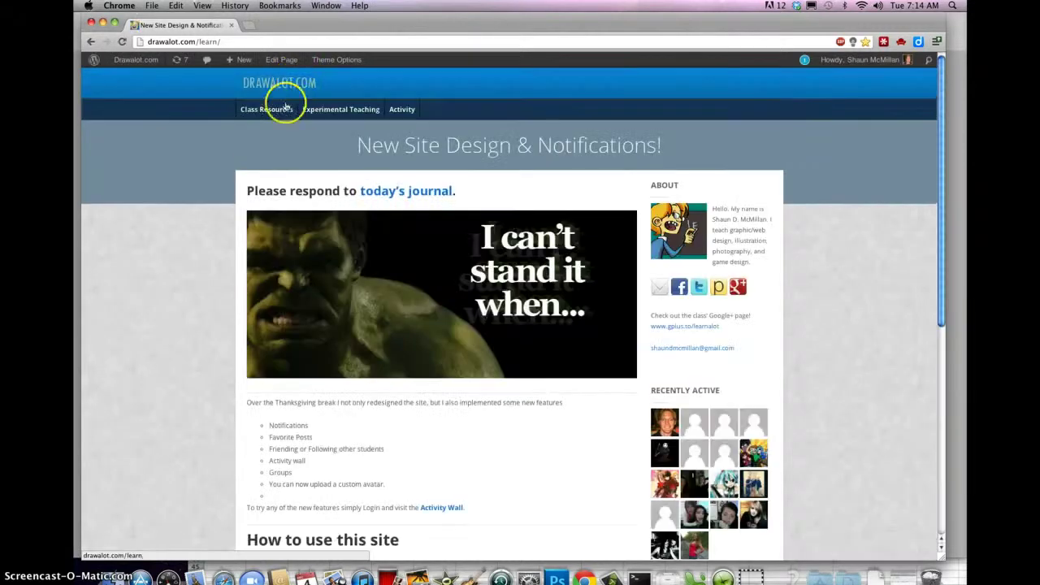
Open the Class Resources posts, view the Shot list post and return to the Class Resources page.
mouse_move(263, 112)
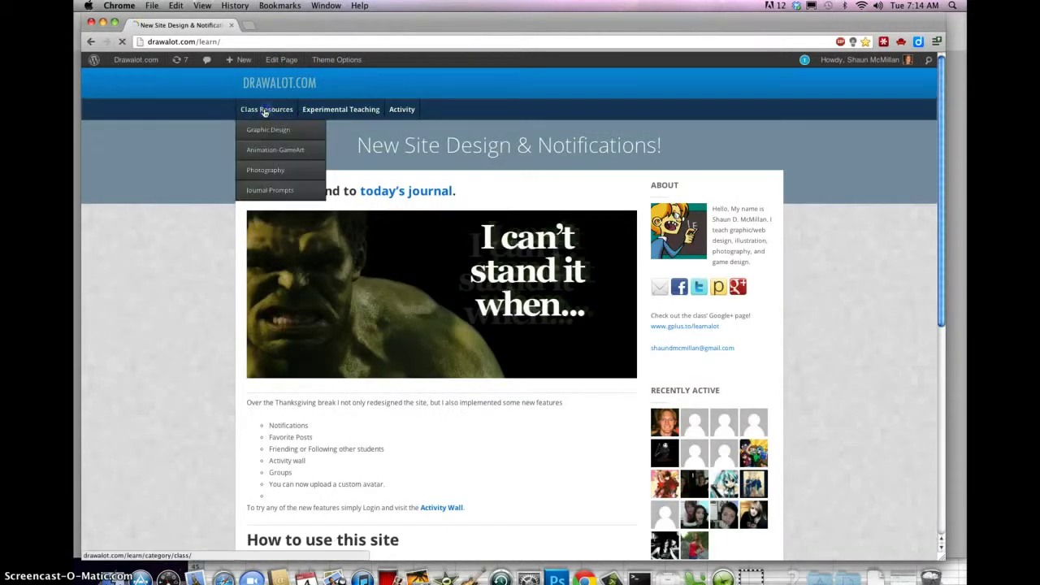
click(262, 152)
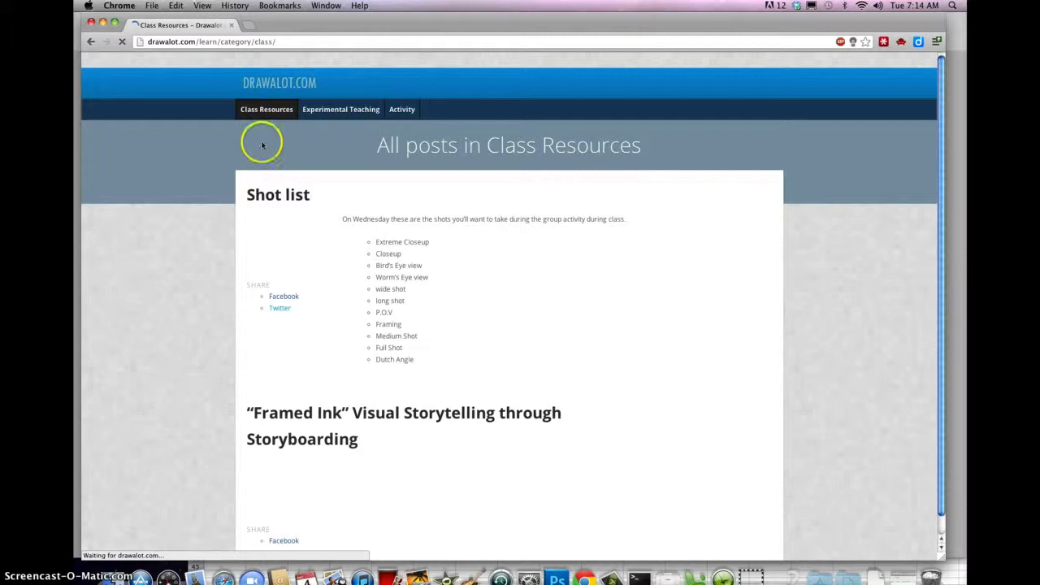
mouse_move(262, 110)
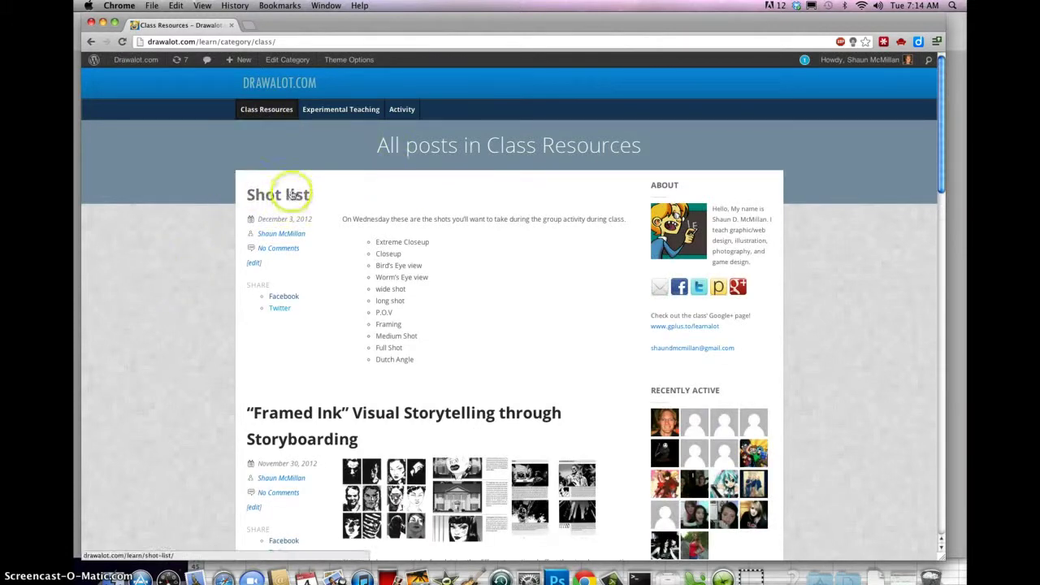
click(294, 196)
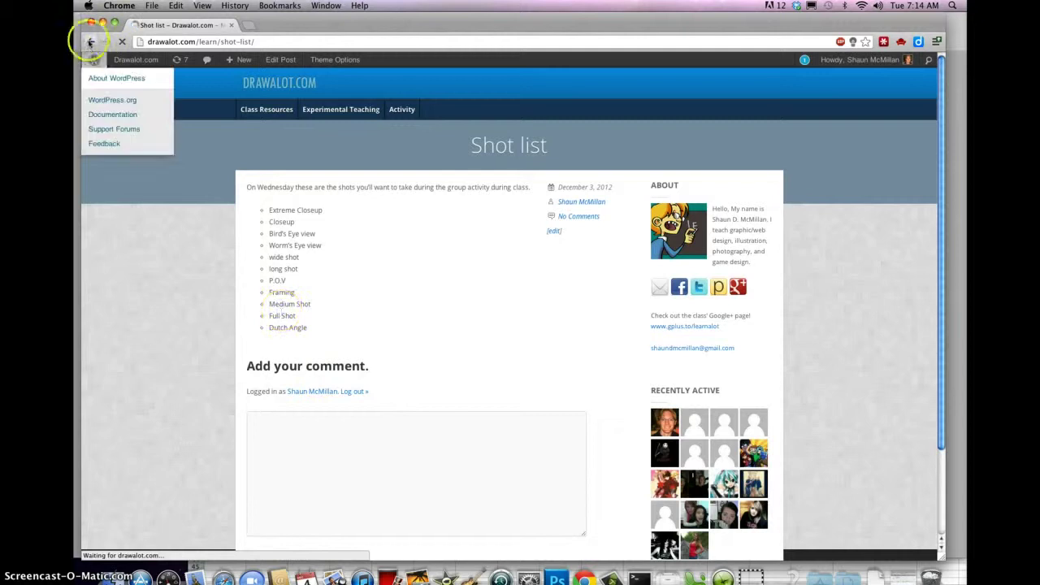
click(91, 42)
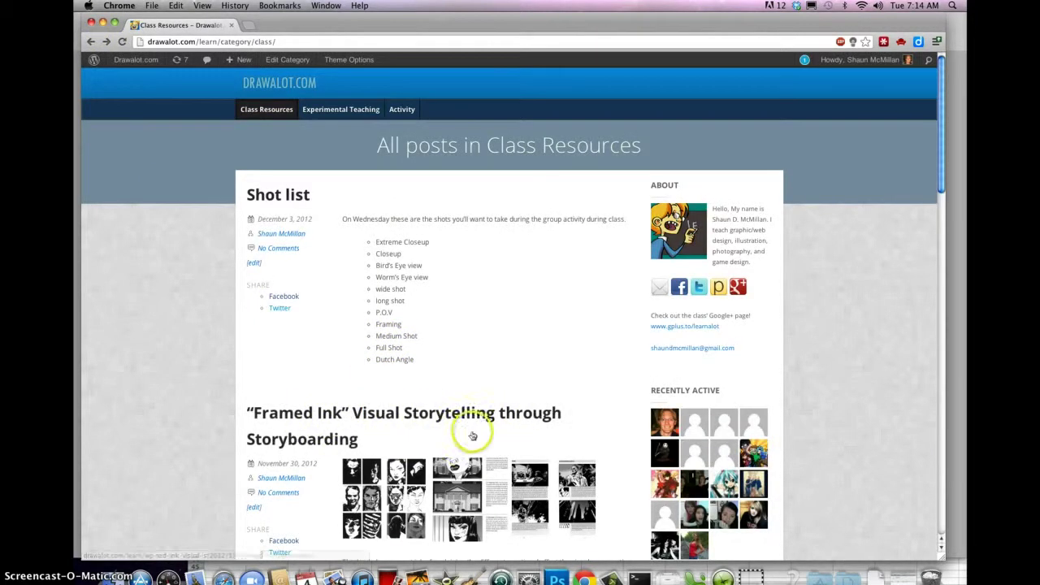
Open the first image of portraits in the "Framed Ink" post and copy it.
click(385, 483)
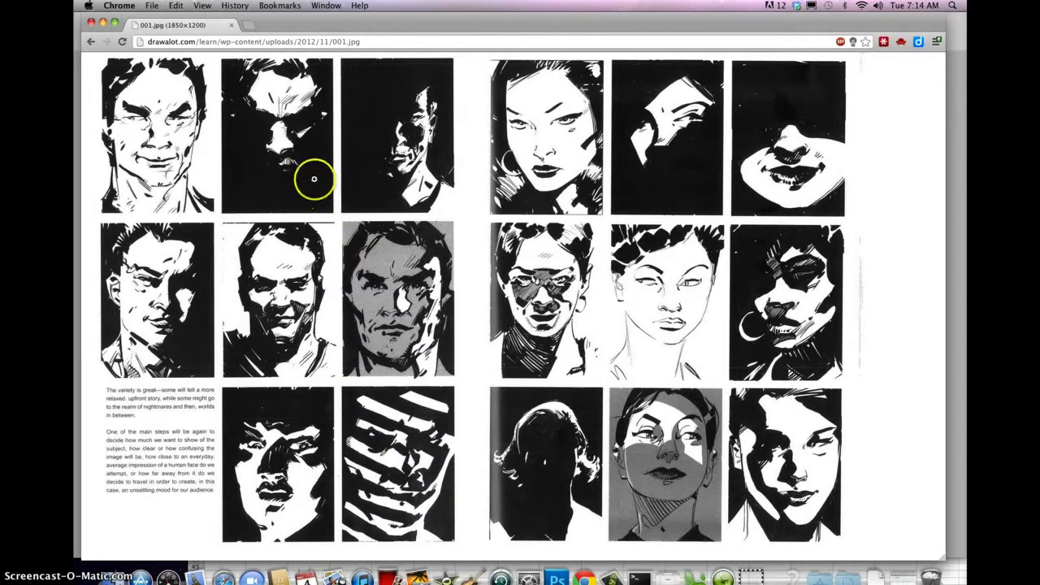
right_click(319, 178)
click(353, 206)
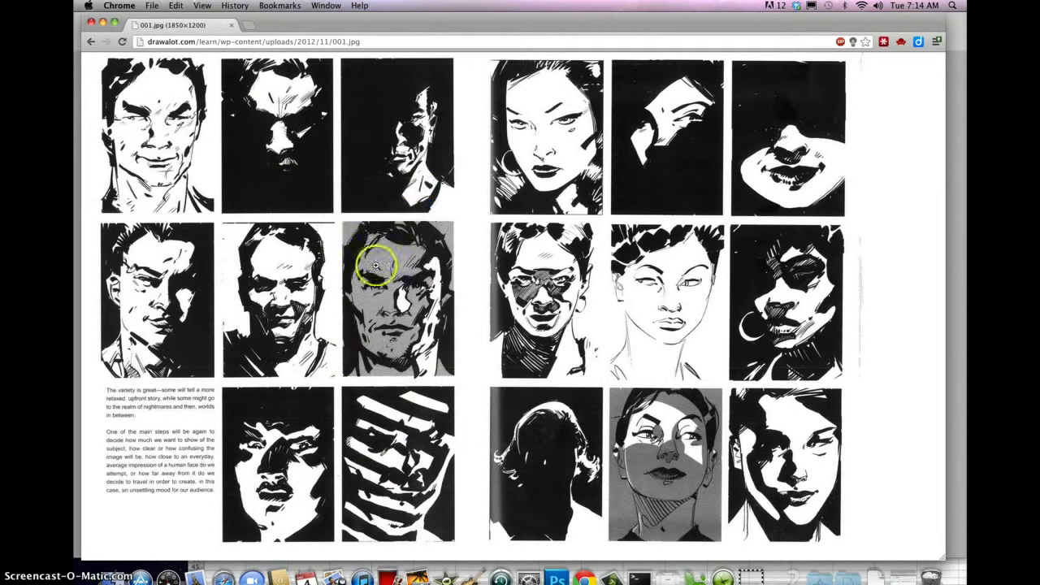
Switch to Photoshop and paste the copied portrait sheet into the blank document as a new layer.
click(557, 579)
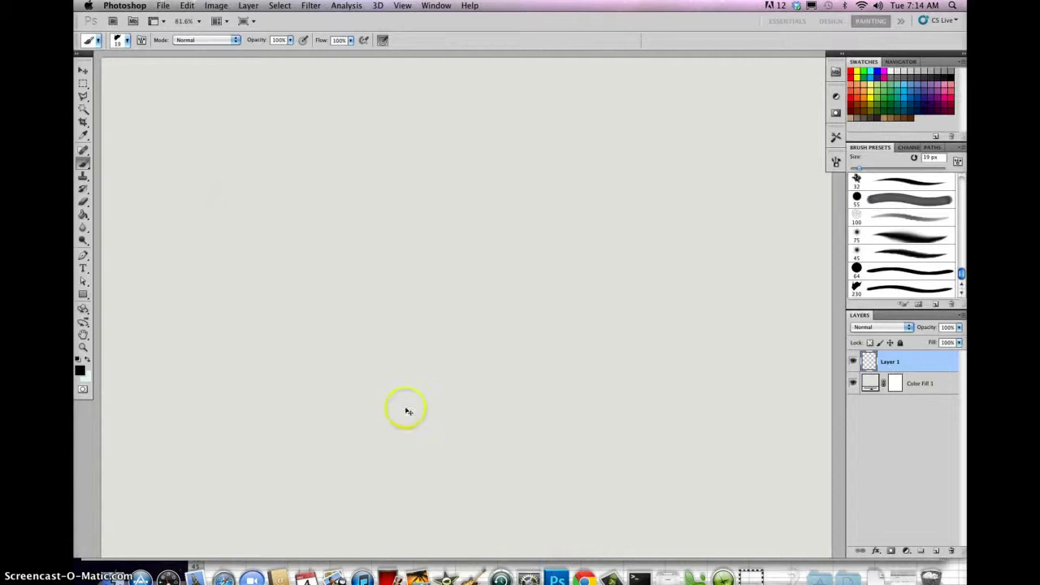
click(187, 6)
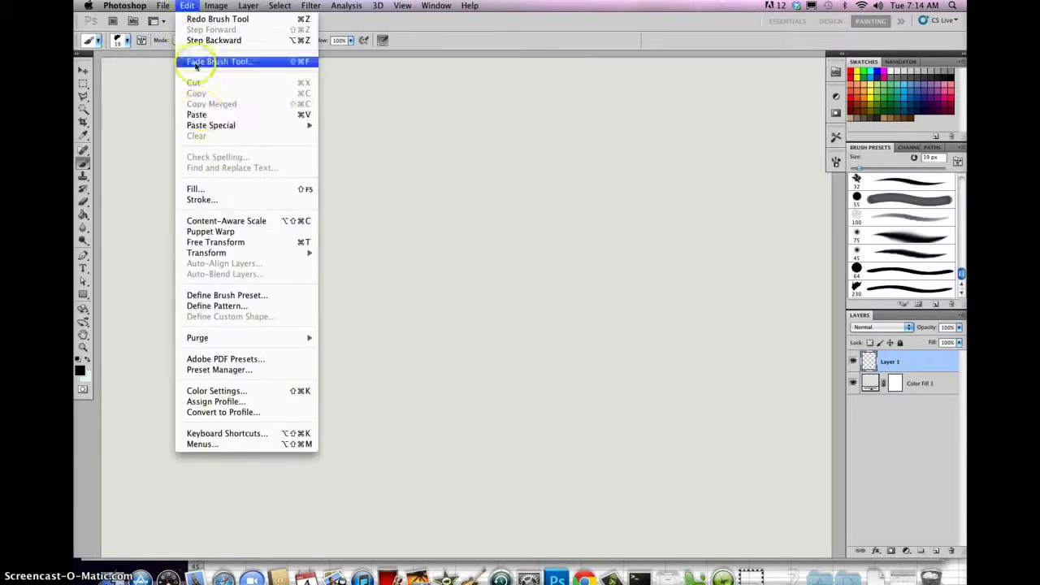
click(199, 108)
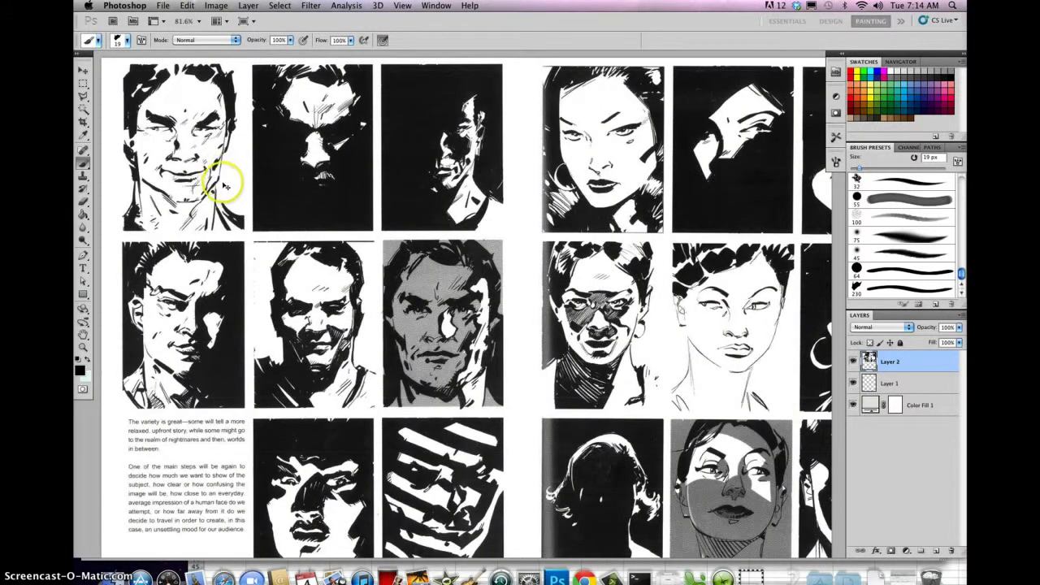
Scale the pasted portrait sheet down proportionally into the page's upper-left corner and rename its layer reference.
key(super+t)
key(super+minus)
key(super+minus)
key(super+minus)
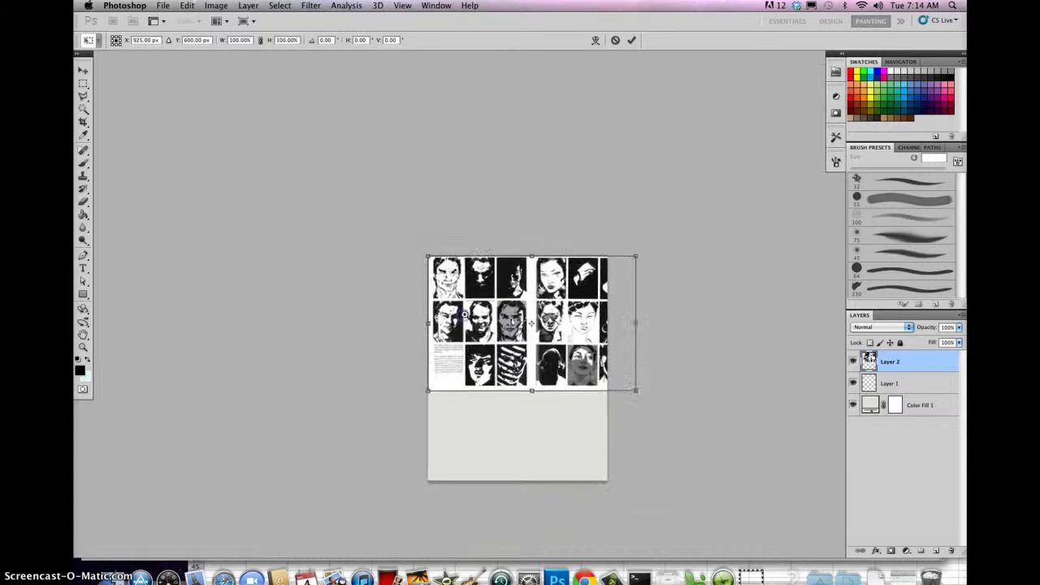
key(super+plus)
drag(664, 412, 519, 334)
key(Return)
key(b)
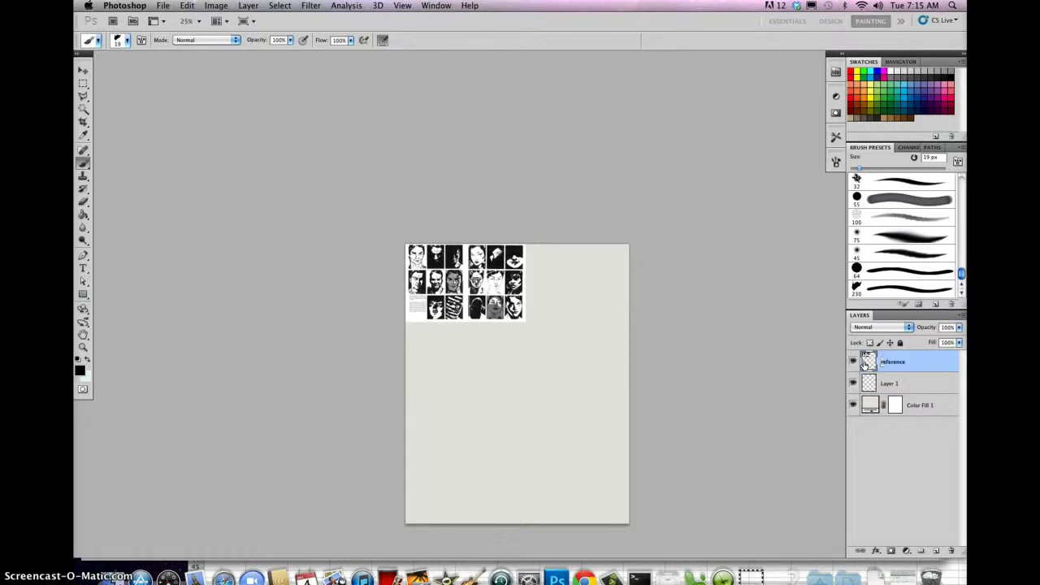
On a new layer above the reference, outline the first portrait's face, neck and hair with pure red brush strokes.
drag(483, 355, 534, 355)
drag(426, 353, 365, 416)
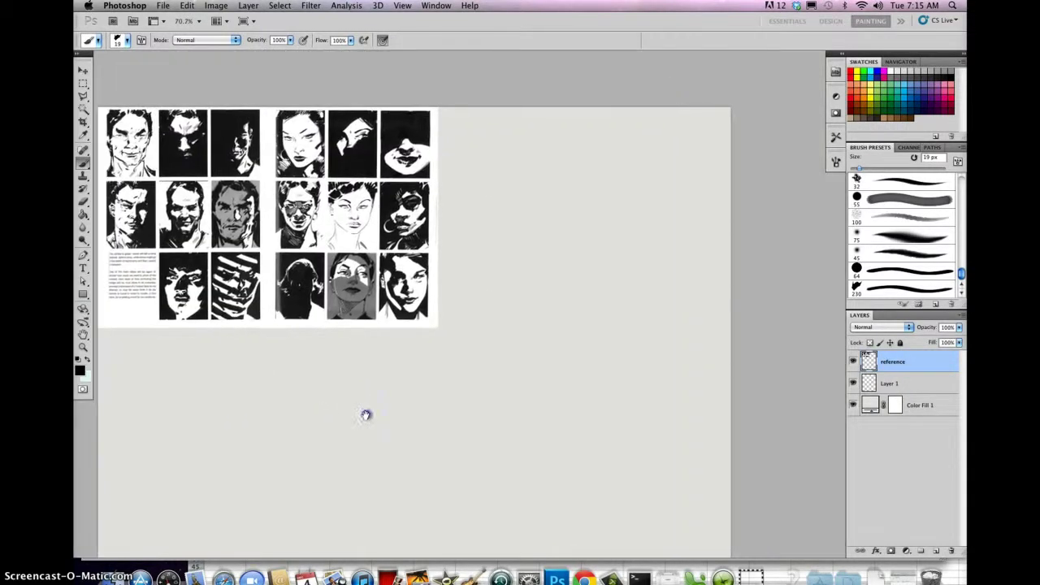
drag(274, 286, 314, 276)
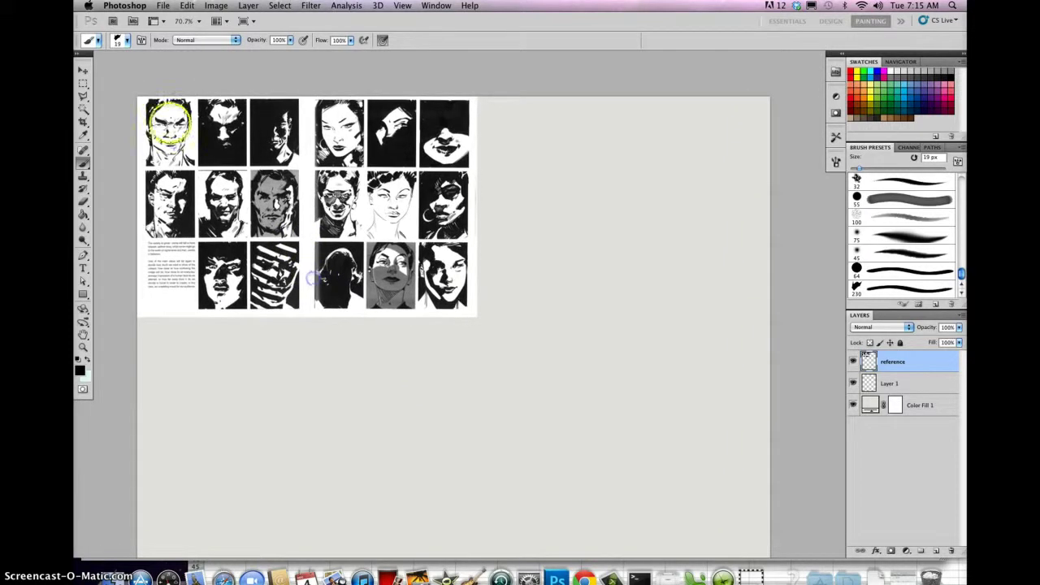
mouse_move(410, 330)
mouse_down()
mouse_move(386, 269)
mouse_move(407, 316)
mouse_up()
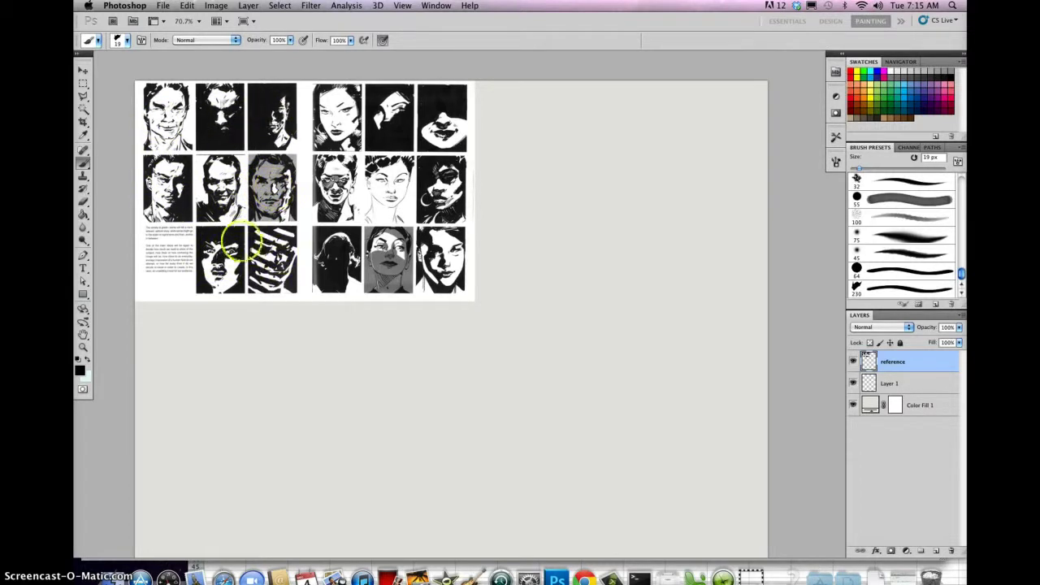
mouse_move(368, 258)
mouse_down()
mouse_move(350, 147)
mouse_move(354, 85)
mouse_move(392, 308)
mouse_move(369, 266)
mouse_up()
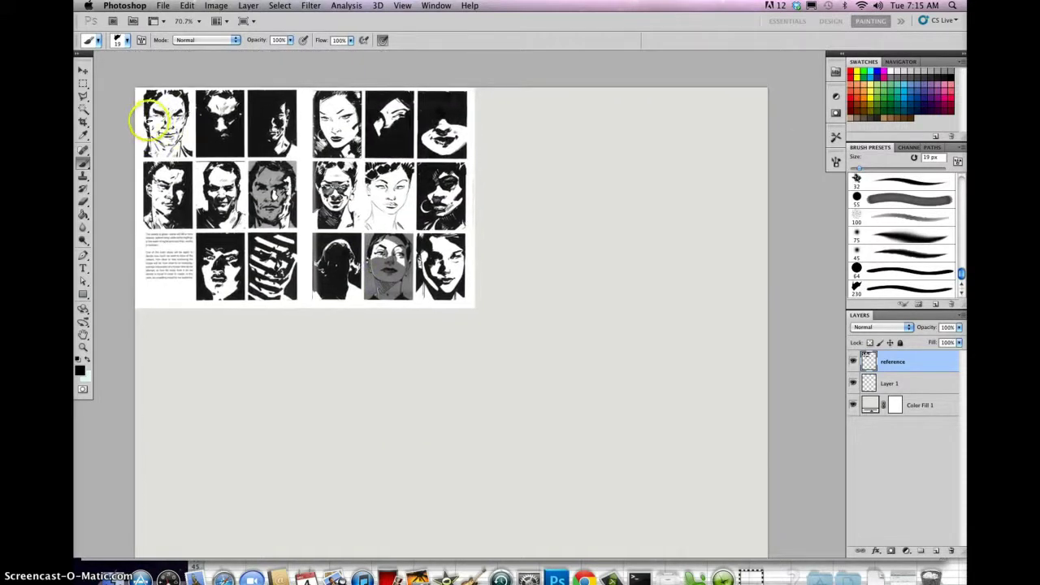
click(935, 552)
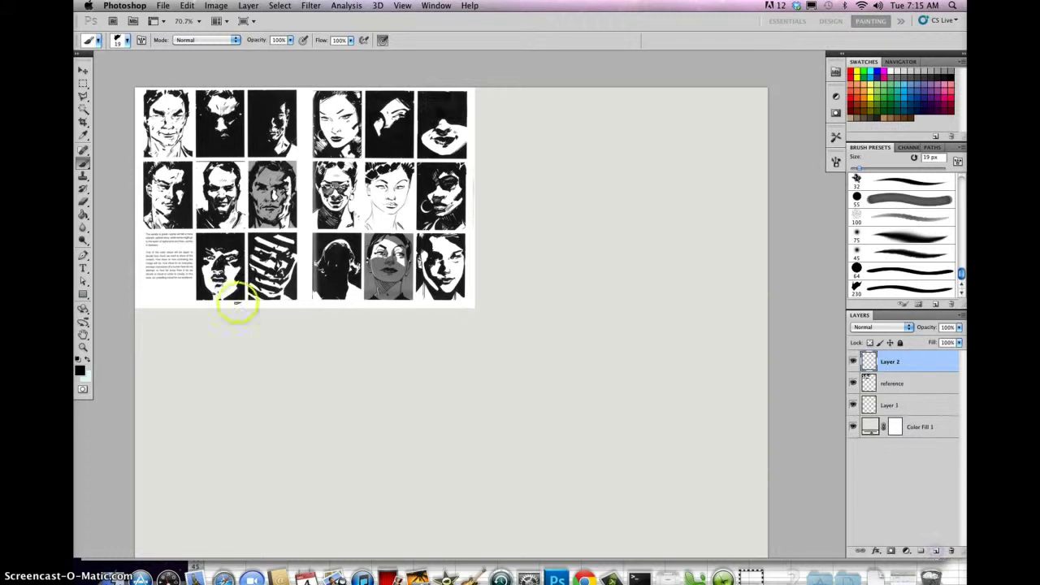
click(82, 372)
drag(751, 129, 805, 107)
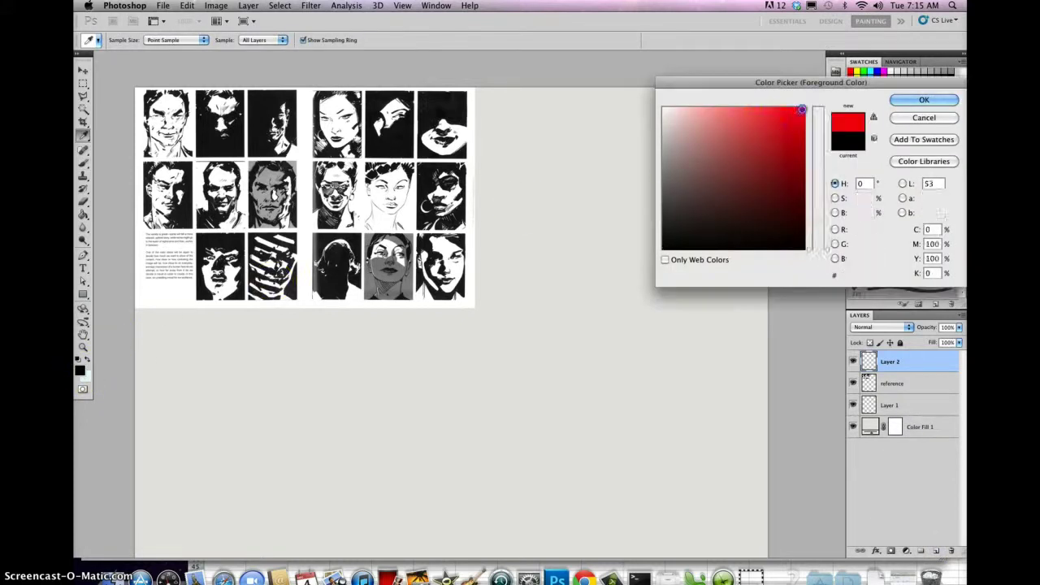
click(924, 100)
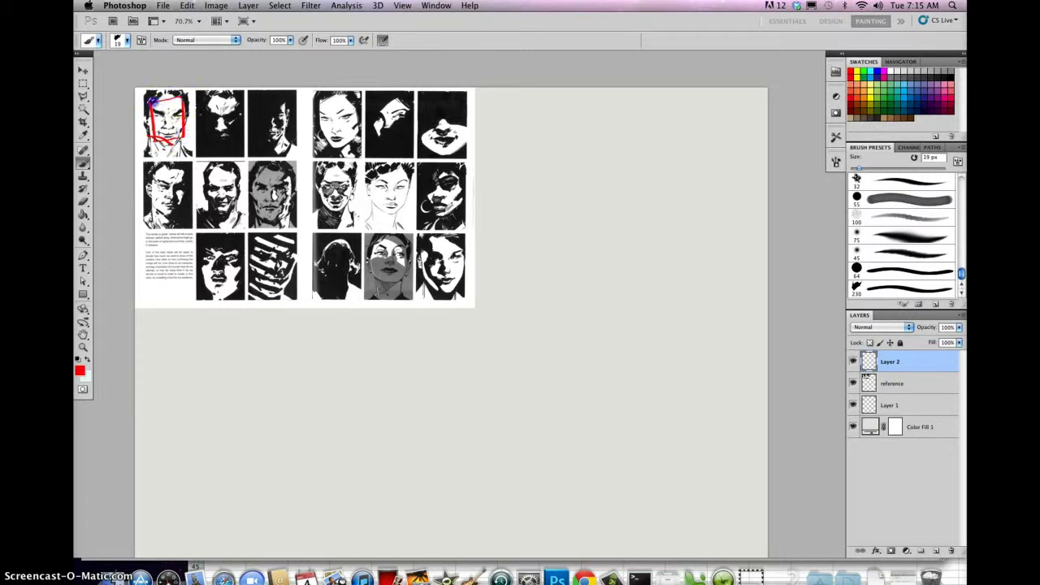
drag(154, 139, 185, 158)
mouse_move(184, 103)
mouse_down()
mouse_move(171, 97)
mouse_move(150, 120)
mouse_move(180, 110)
mouse_move(162, 116)
mouse_up()
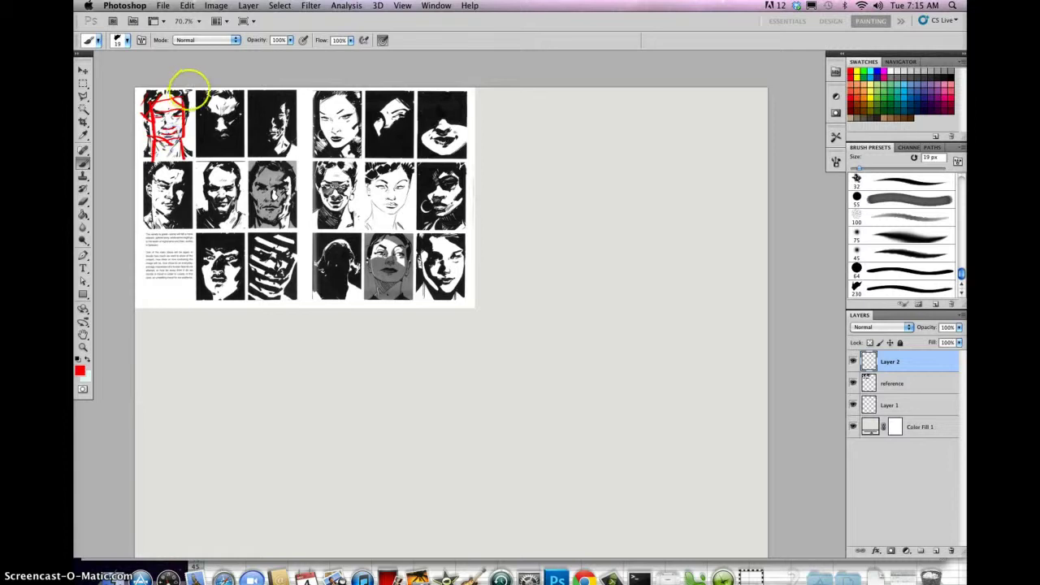
Hide the red outline layer and make Layer 1 active with the default black and white colours.
click(853, 362)
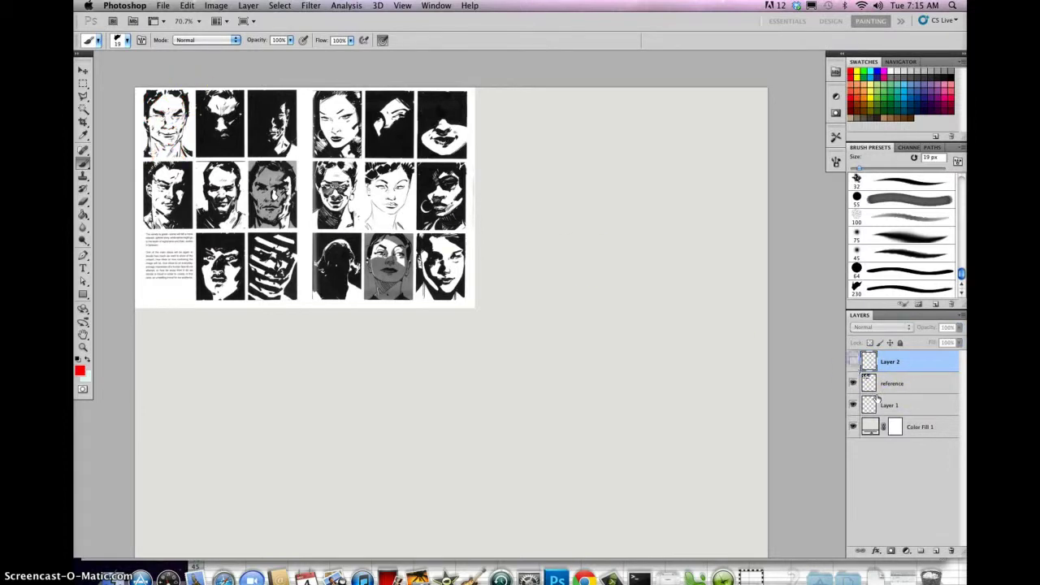
click(890, 405)
key(z)
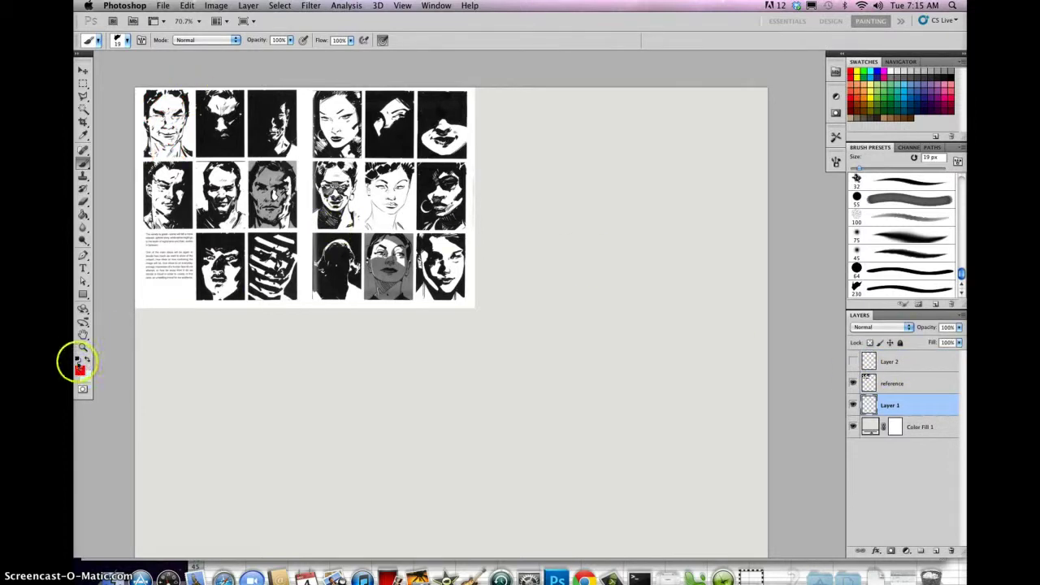
click(78, 359)
Brush a black angular head outline below the portrait sheet, with straight sides, tapered jaw, flat chin and sloping top.
mouse_move(436, 309)
mouse_down()
mouse_move(420, 268)
mouse_move(418, 281)
mouse_up()
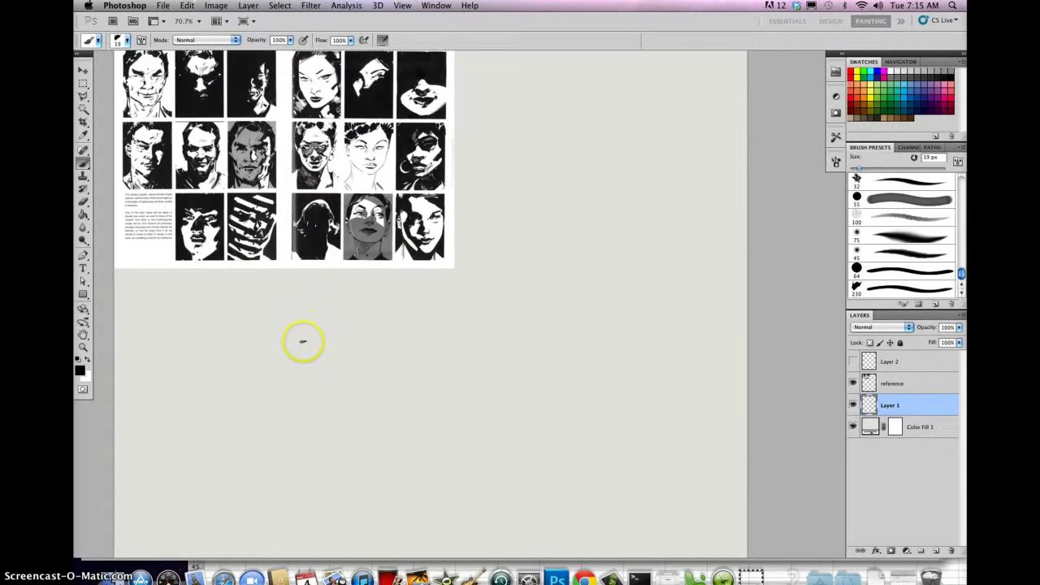
drag(300, 295, 309, 411)
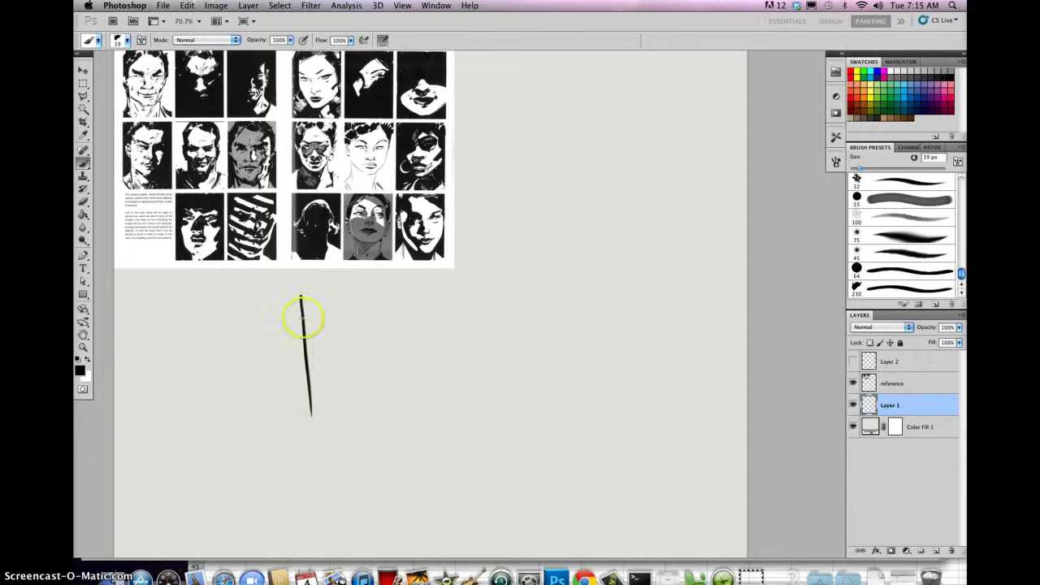
mouse_move(302, 316)
mouse_down()
mouse_move(311, 436)
mouse_move(394, 477)
mouse_up()
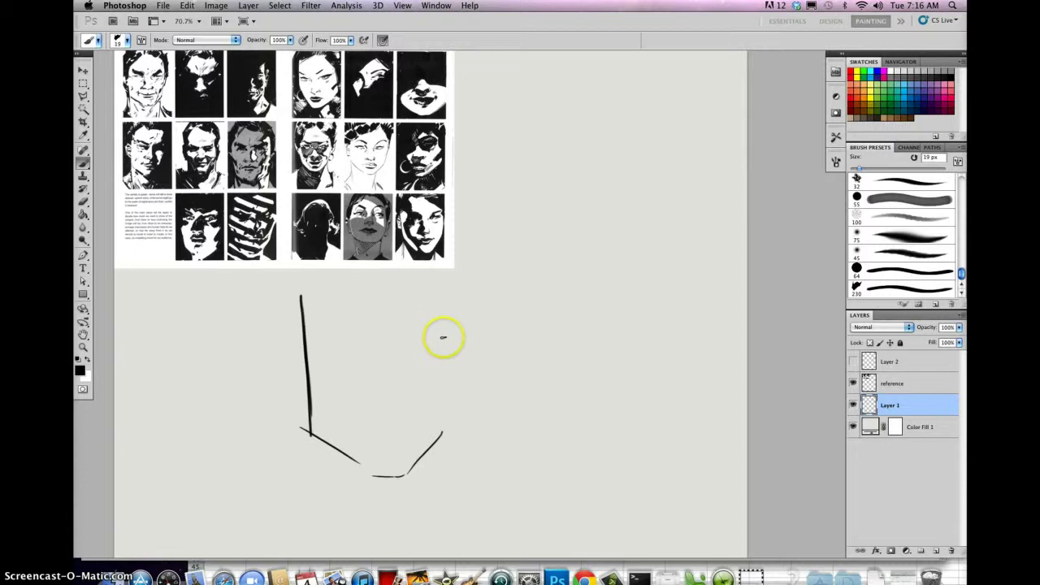
mouse_move(450, 307)
mouse_down()
mouse_move(455, 419)
mouse_move(439, 436)
mouse_up()
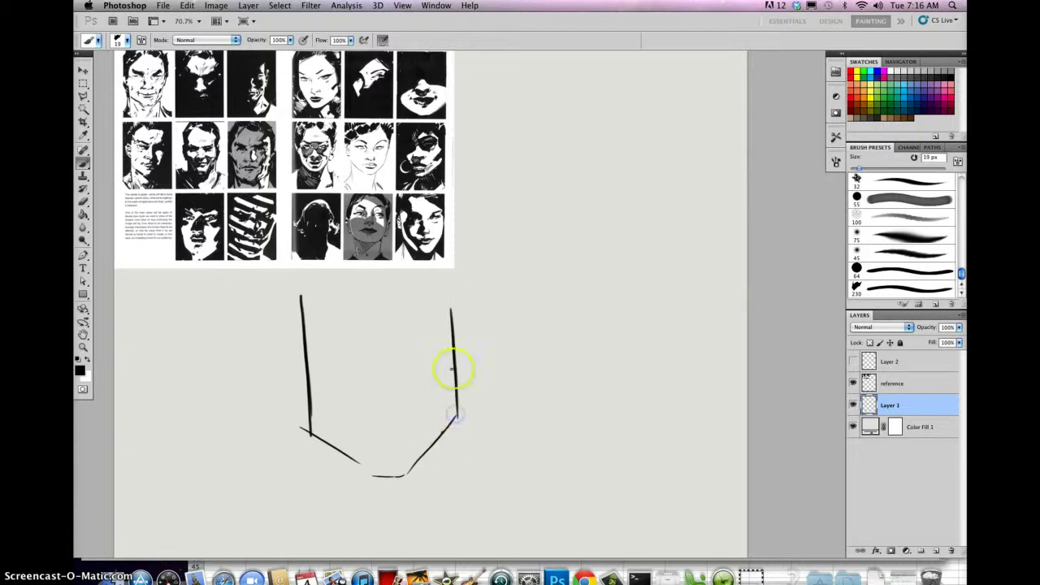
drag(459, 337, 455, 416)
click(317, 308)
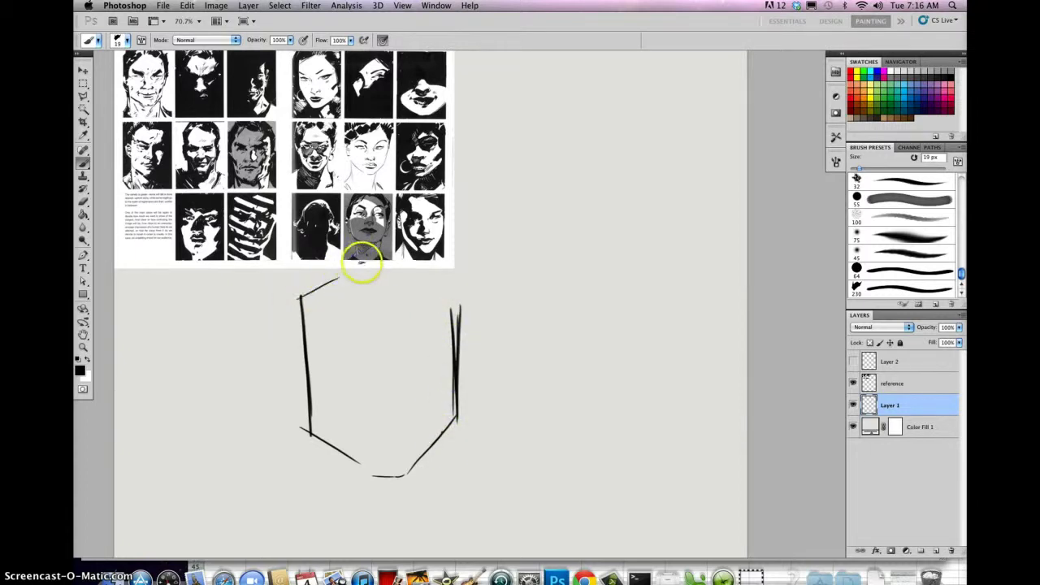
shift+click(336, 278)
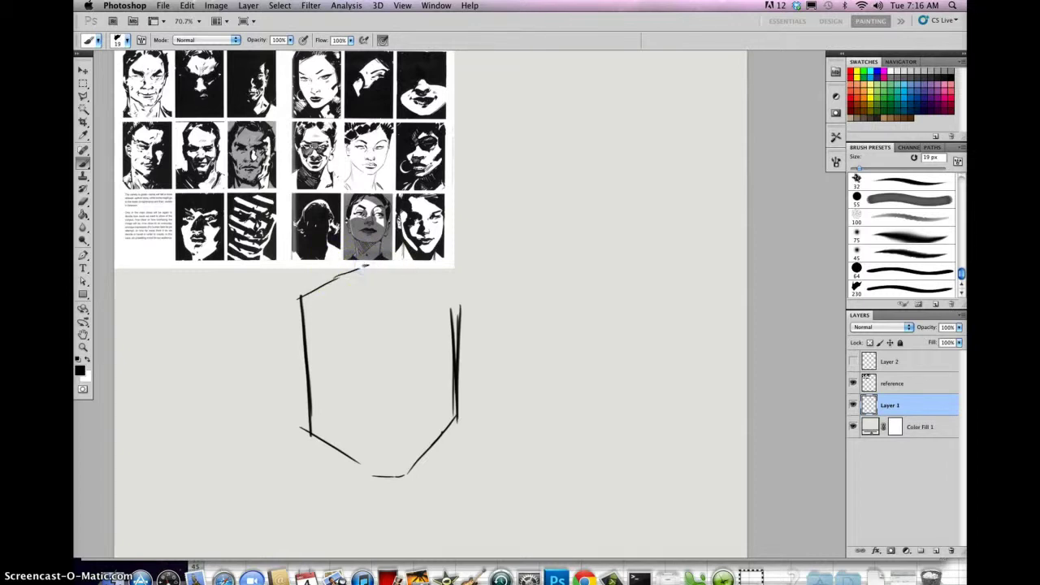
mouse_move(406, 271)
mouse_down()
mouse_move(434, 282)
mouse_move(455, 338)
mouse_move(451, 308)
mouse_up()
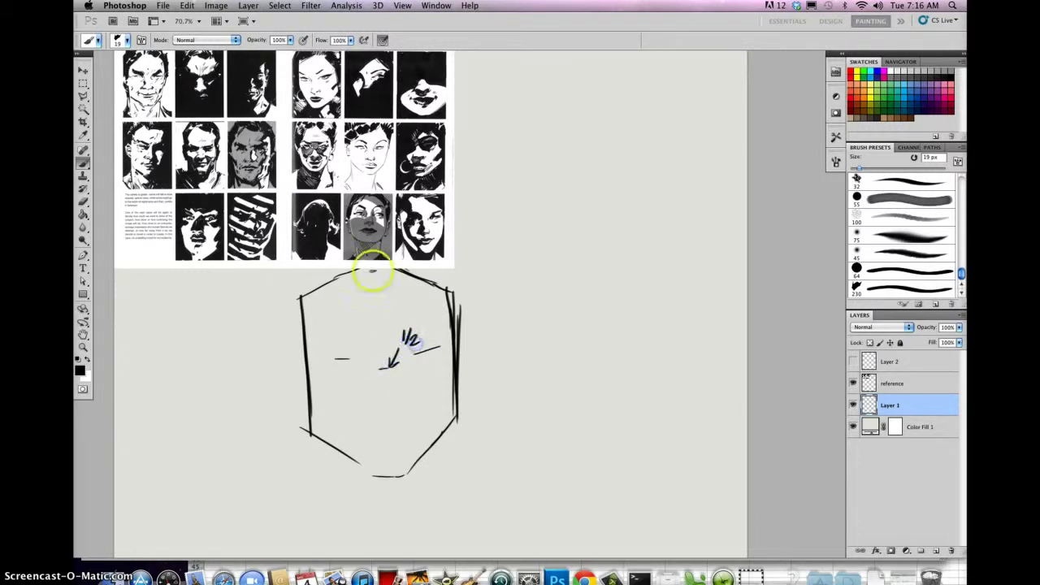
Draw a wavy vertical centre line from the top of the head to the chin, then undo it.
click(373, 275)
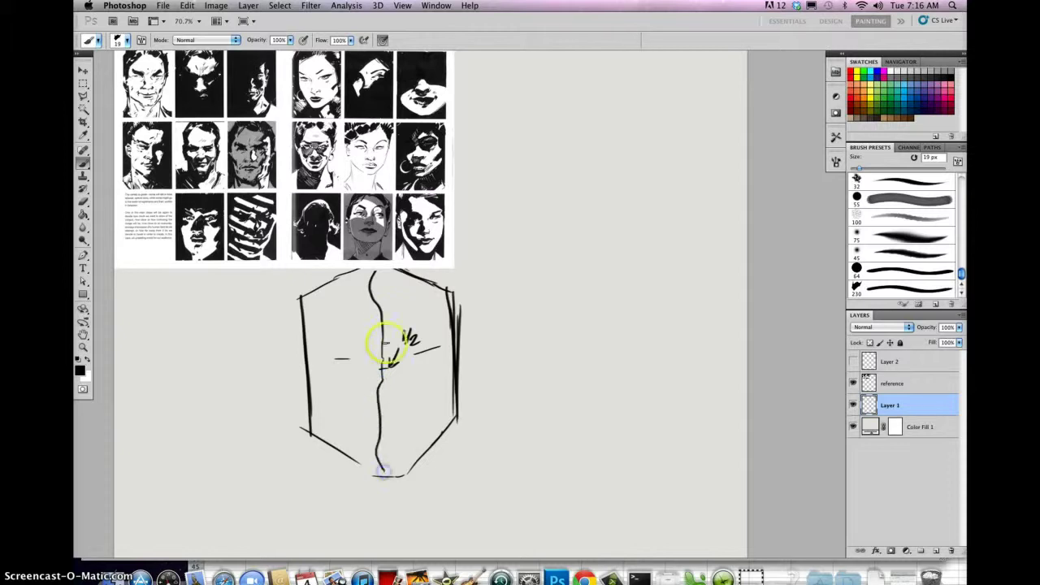
key(super+z)
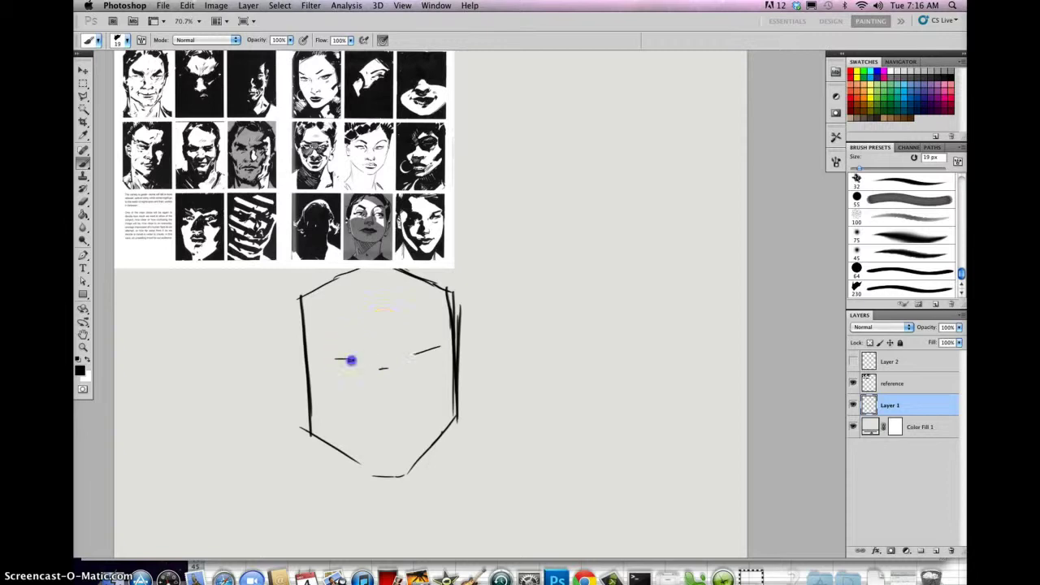
Brush short guide lines for the eyes, slanted brows, nose and curved mouth inside the angular head outline.
drag(351, 360, 366, 355)
drag(344, 328, 367, 333)
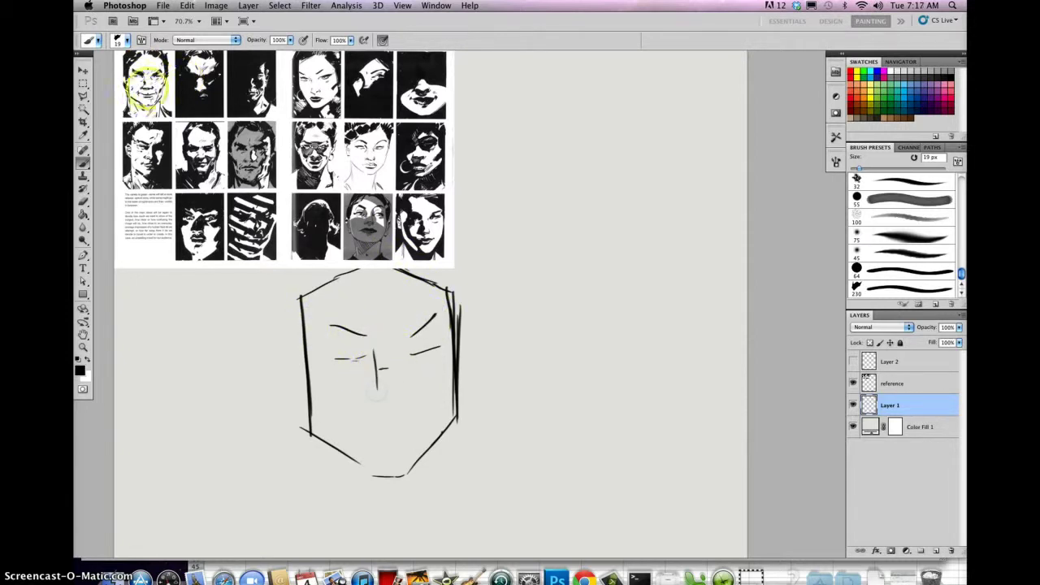
drag(397, 414, 401, 414)
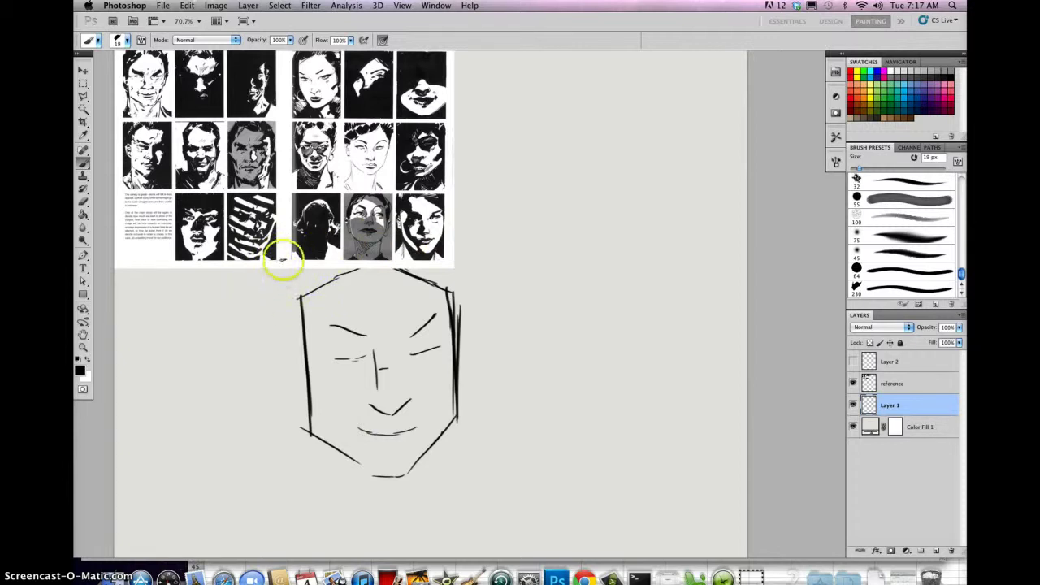
Add short hair contour strokes outside both upper corners of the head and an angled line at the left temple.
drag(276, 273, 278, 302)
drag(463, 286, 463, 345)
drag(467, 281, 469, 301)
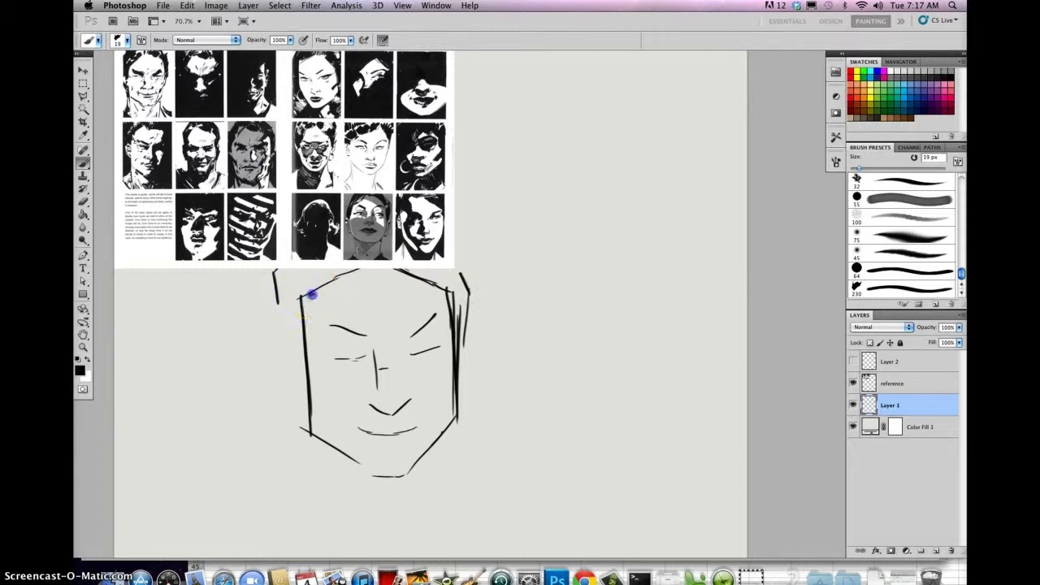
drag(311, 295, 305, 330)
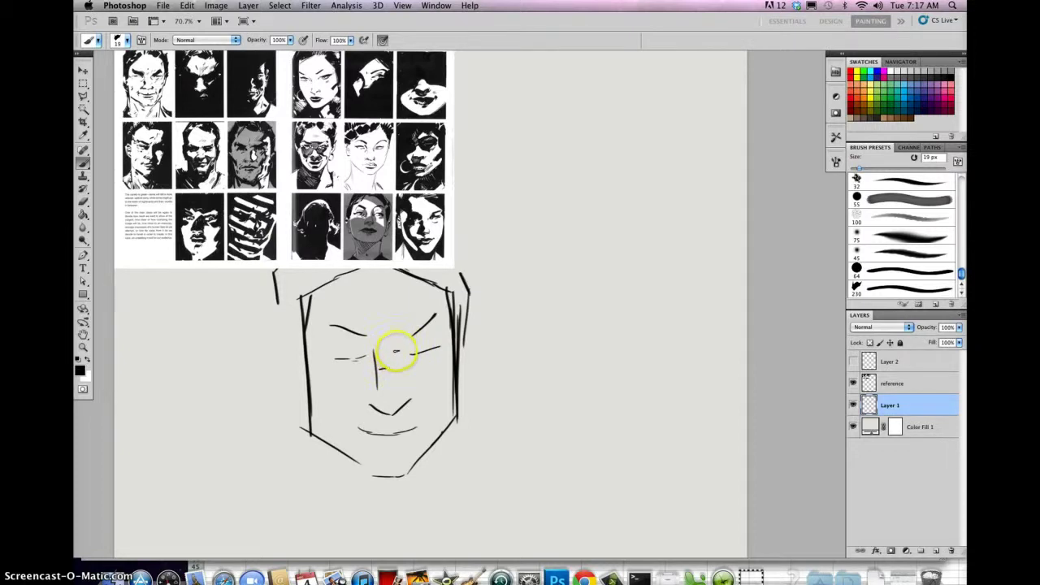
Reduce the brush to 11 px and draw the nose's sides and base, a connected brow line and angular eye sockets.
right_click(398, 358)
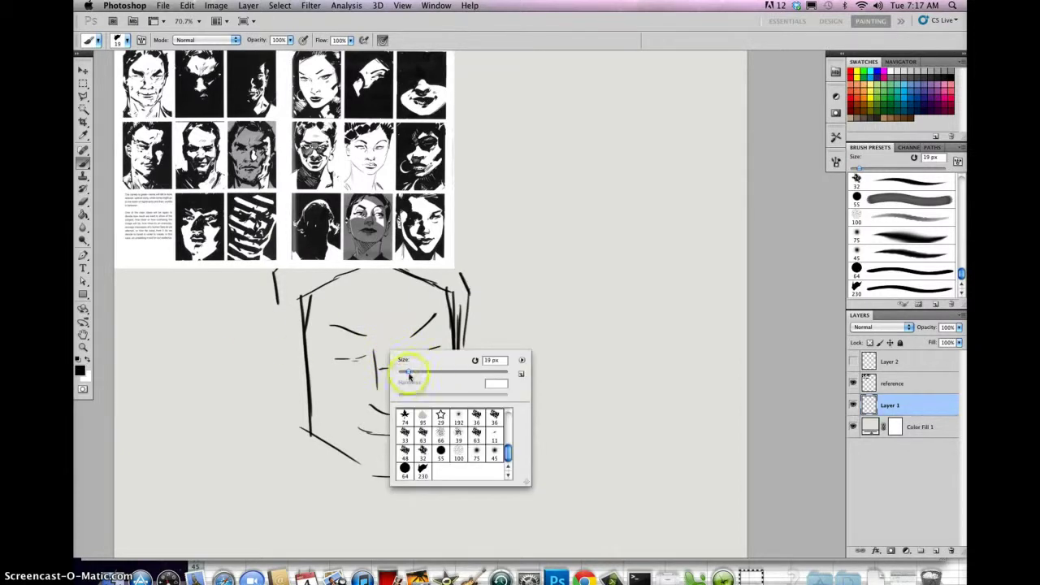
mouse_move(409, 375)
mouse_down()
mouse_move(360, 360)
mouse_move(400, 387)
mouse_move(379, 355)
mouse_up()
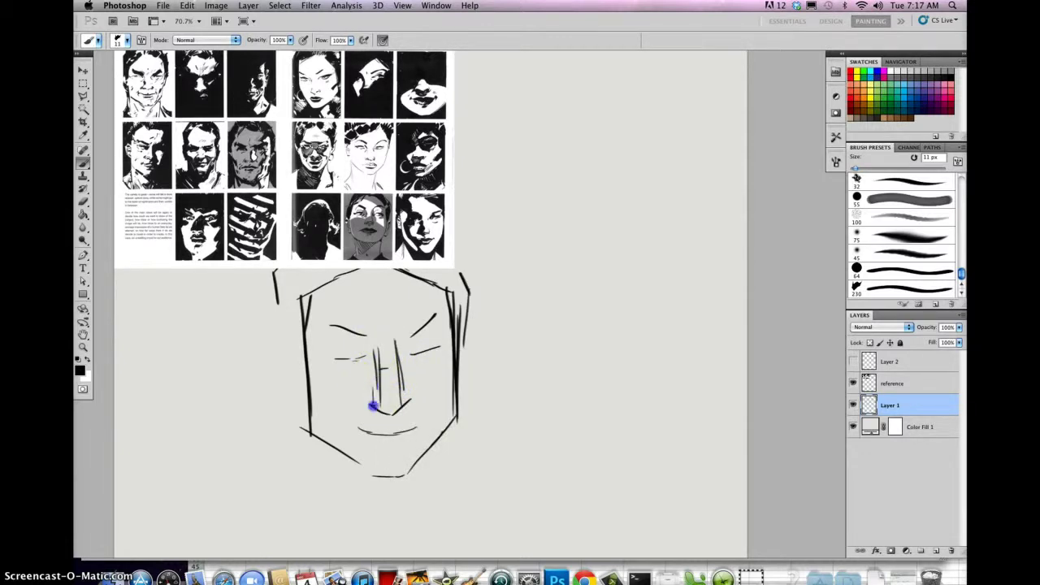
drag(372, 405, 408, 398)
mouse_move(394, 349)
mouse_down()
mouse_move(399, 391)
mouse_move(396, 344)
mouse_up()
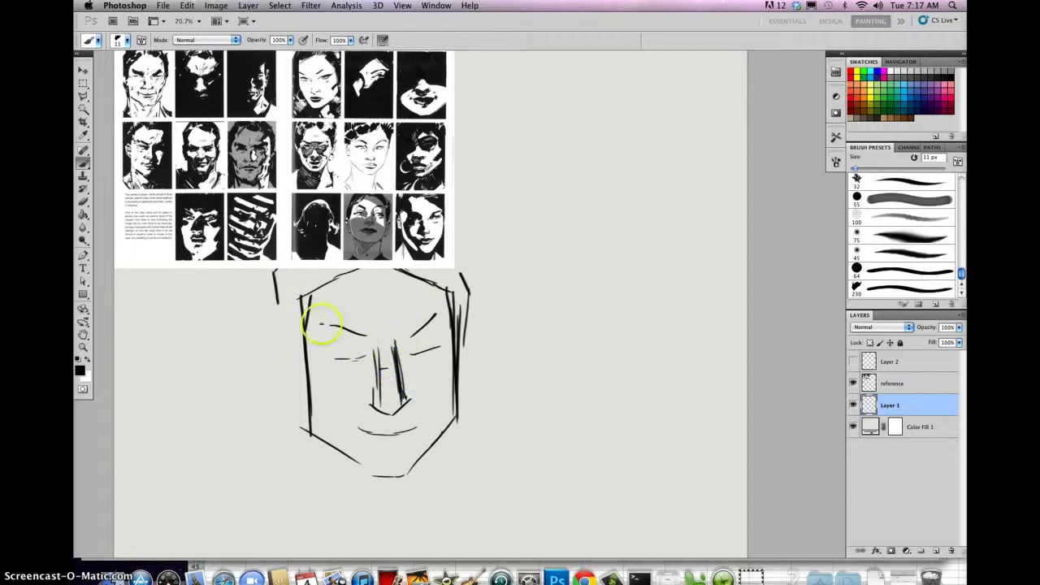
mouse_move(328, 328)
mouse_down()
mouse_move(375, 334)
mouse_move(369, 351)
mouse_move(374, 334)
mouse_move(400, 345)
mouse_move(375, 335)
mouse_move(447, 347)
mouse_up()
mouse_move(435, 315)
mouse_down()
mouse_move(373, 338)
mouse_move(323, 335)
mouse_move(401, 331)
mouse_up()
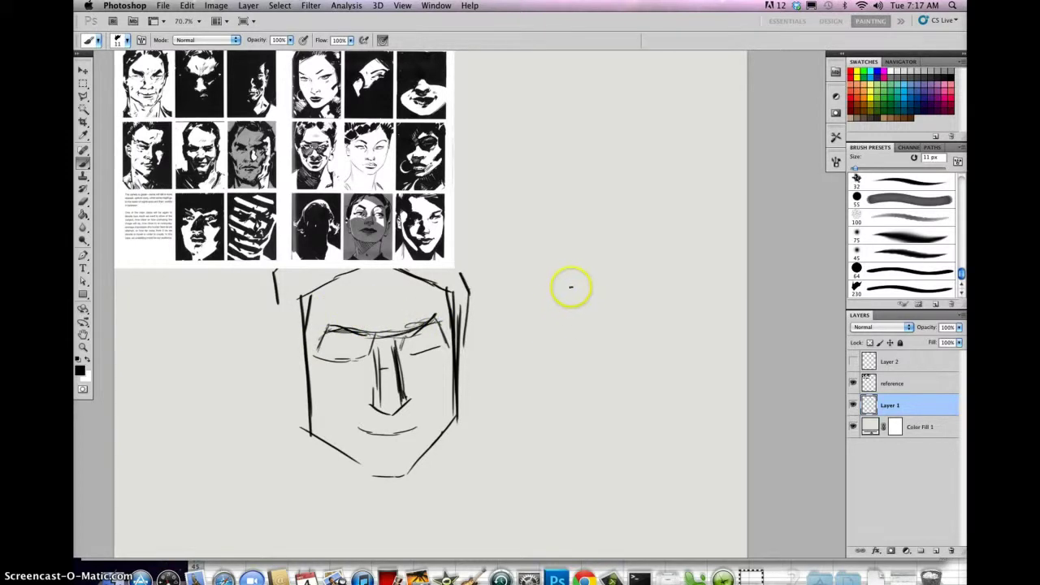
Sketch a right-facing profile beside the head with forehead, nose, lips, chin and jaw, plus a brow ridge and eye.
mouse_move(583, 283)
mouse_down()
mouse_move(596, 321)
mouse_move(588, 344)
mouse_move(616, 415)
mouse_move(589, 429)
mouse_up()
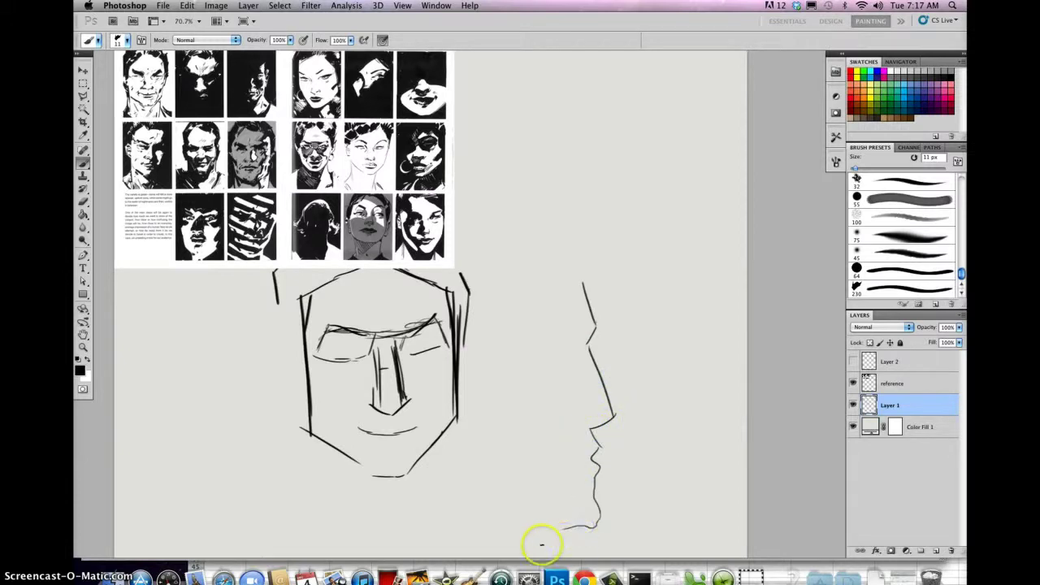
drag(562, 529, 590, 529)
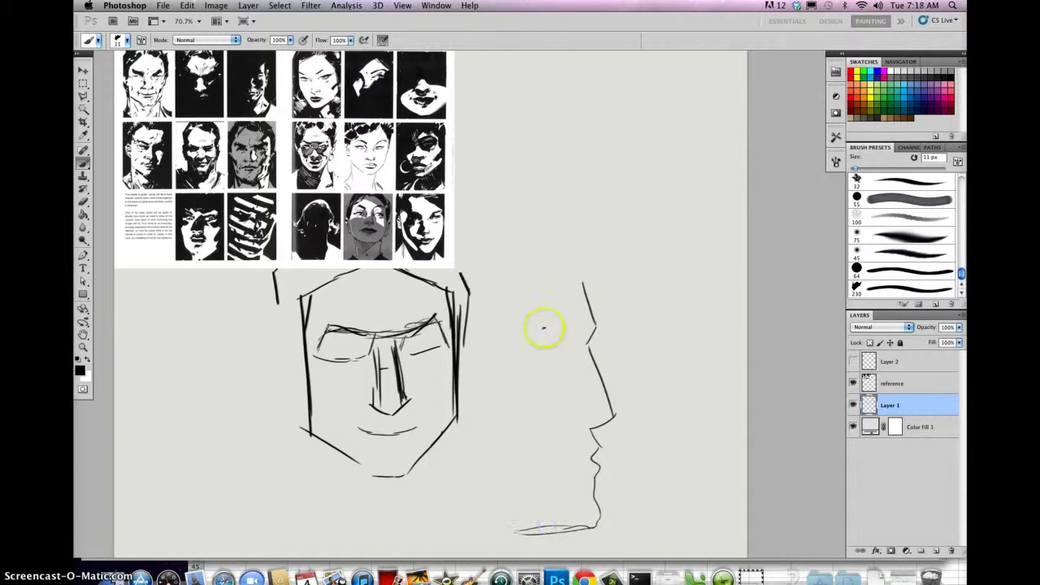
mouse_move(506, 357)
mouse_down()
mouse_move(552, 322)
mouse_move(594, 325)
mouse_up()
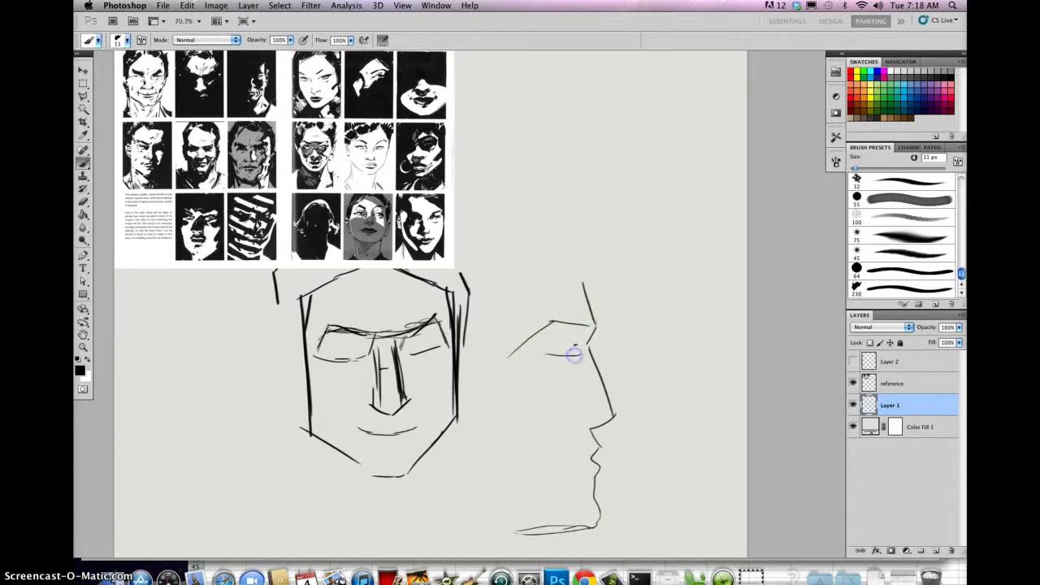
drag(552, 350, 573, 367)
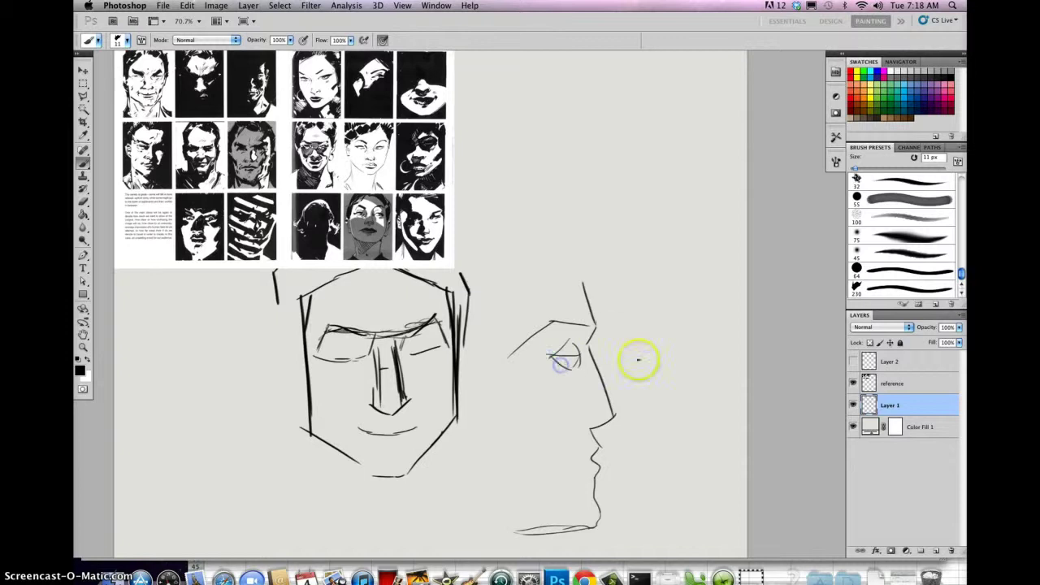
Draw an arrow to the indentation under the profile's brow and handwrite the label "Brow Line" beside it.
drag(623, 310, 597, 346)
drag(599, 291, 621, 330)
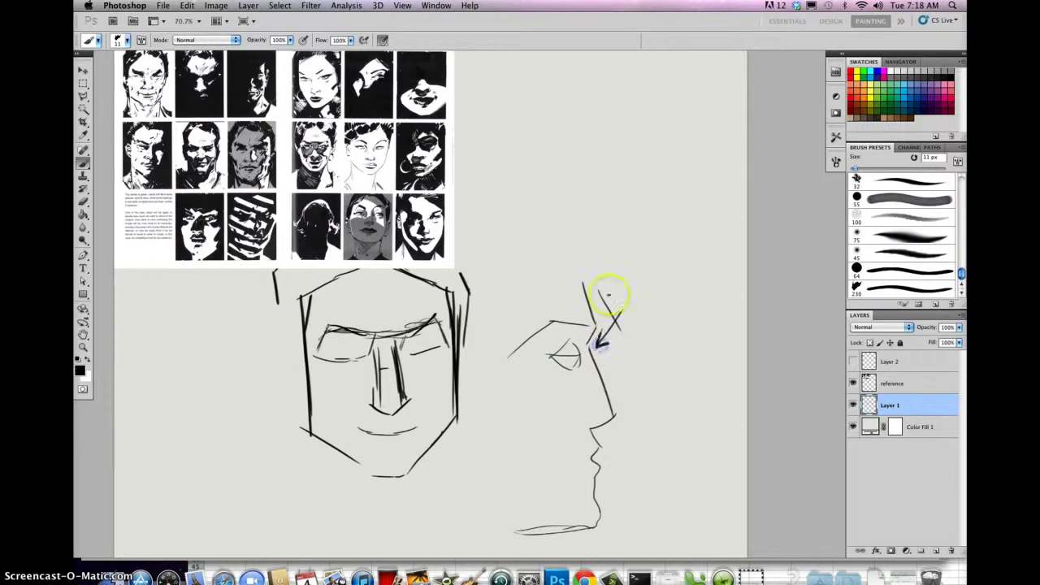
mouse_move(624, 311)
mouse_down()
mouse_move(626, 333)
mouse_move(657, 331)
mouse_up()
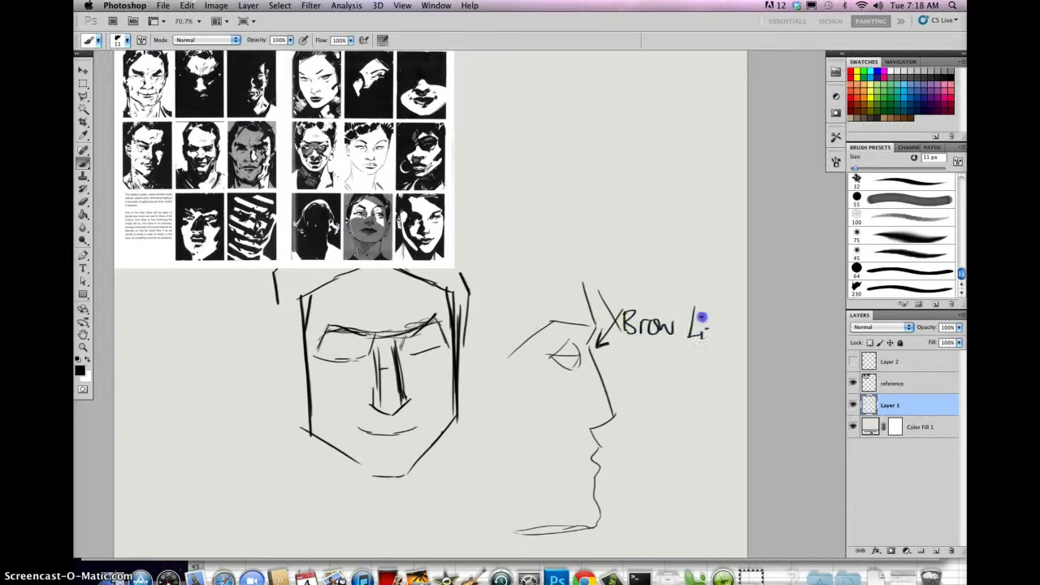
Darken the nose on both heads, add an arrow to the profile's brow, and draw its eye socket with a round eyeball.
mouse_move(610, 321)
mouse_down()
mouse_move(576, 320)
mouse_move(583, 315)
mouse_move(588, 347)
mouse_move(596, 326)
mouse_move(581, 350)
mouse_move(618, 421)
mouse_up()
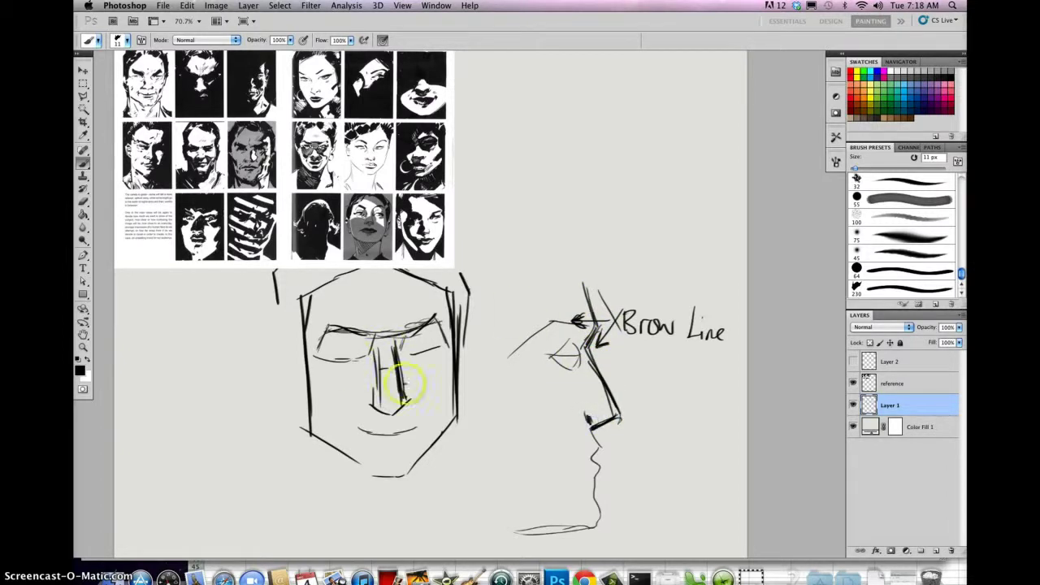
mouse_move(395, 344)
mouse_down()
mouse_move(398, 378)
mouse_move(369, 405)
mouse_move(372, 391)
mouse_move(371, 405)
mouse_move(400, 411)
mouse_up()
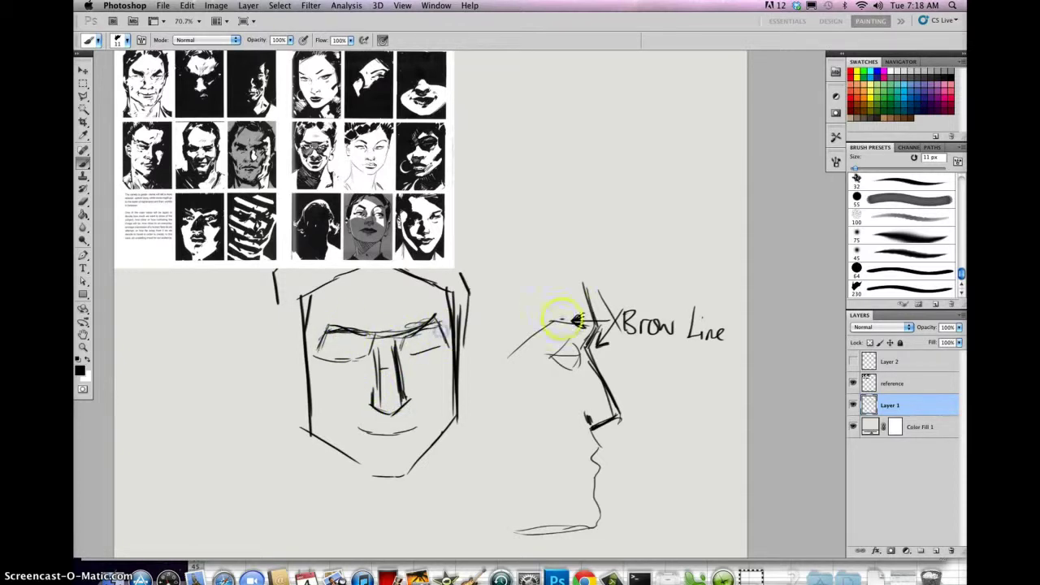
mouse_move(587, 359)
mouse_down()
mouse_move(542, 334)
mouse_move(530, 361)
mouse_up()
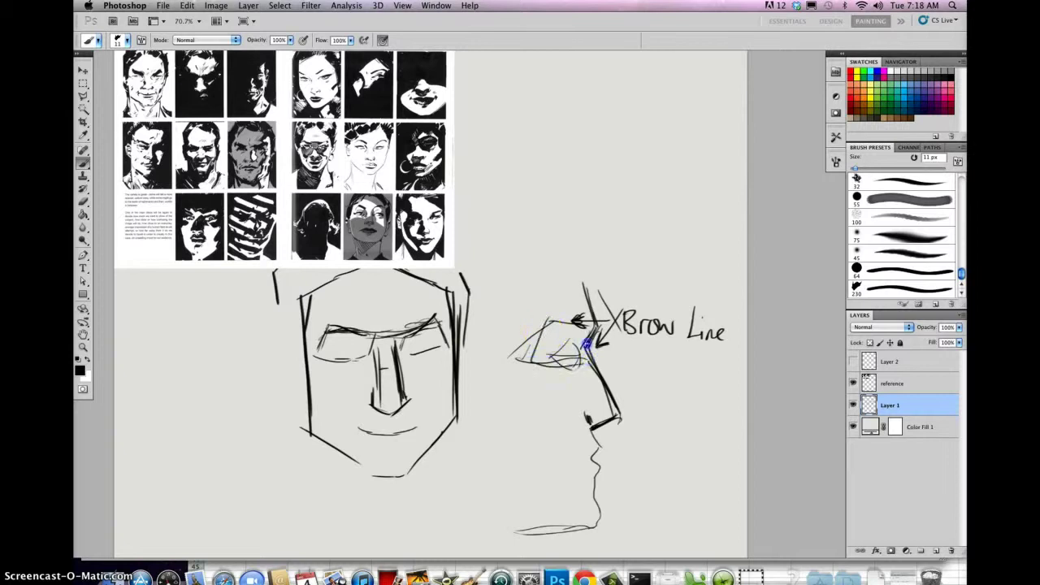
mouse_move(585, 344)
mouse_down()
mouse_move(546, 321)
mouse_move(524, 355)
mouse_move(524, 364)
mouse_move(571, 354)
mouse_up()
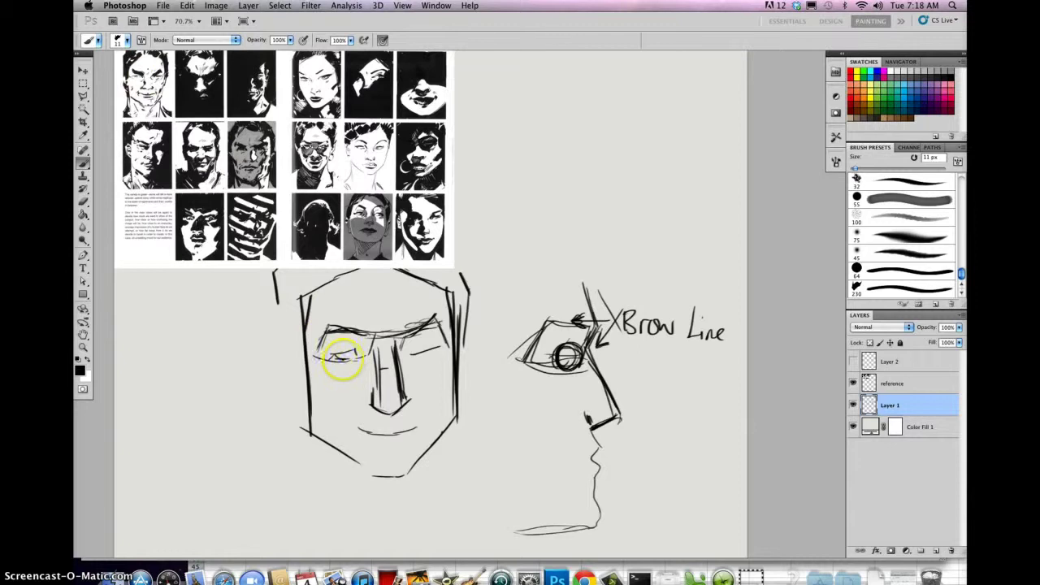
Draw the eyelids and dark pupils of both eyes on the front-view face.
drag(336, 355, 344, 356)
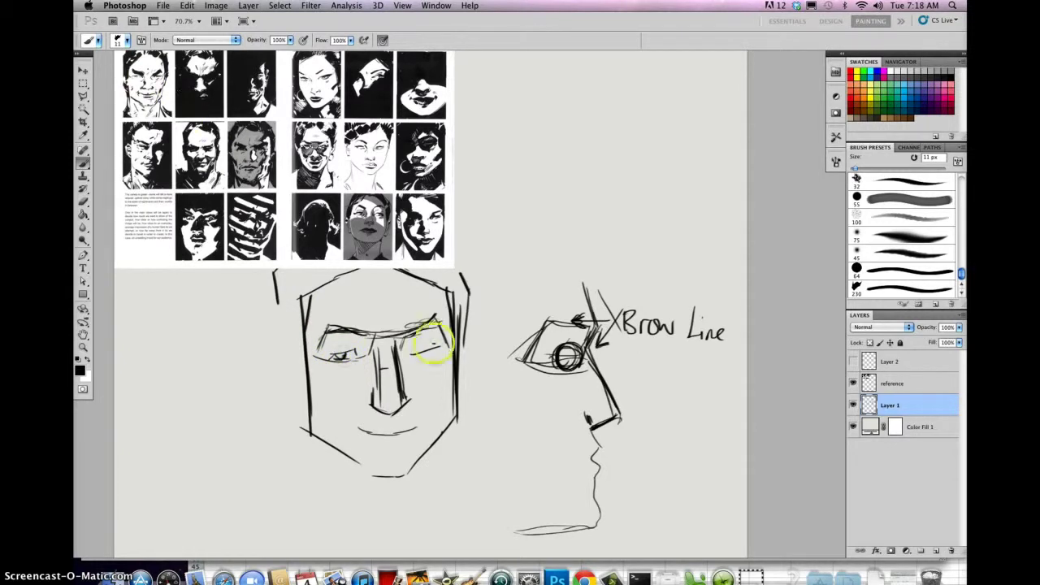
drag(411, 352, 437, 348)
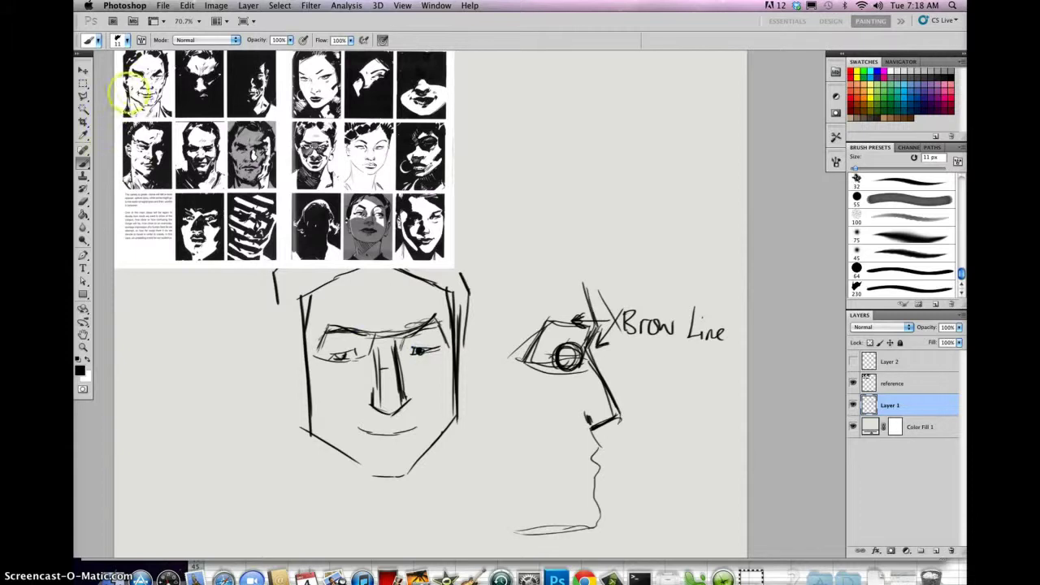
drag(319, 355, 337, 355)
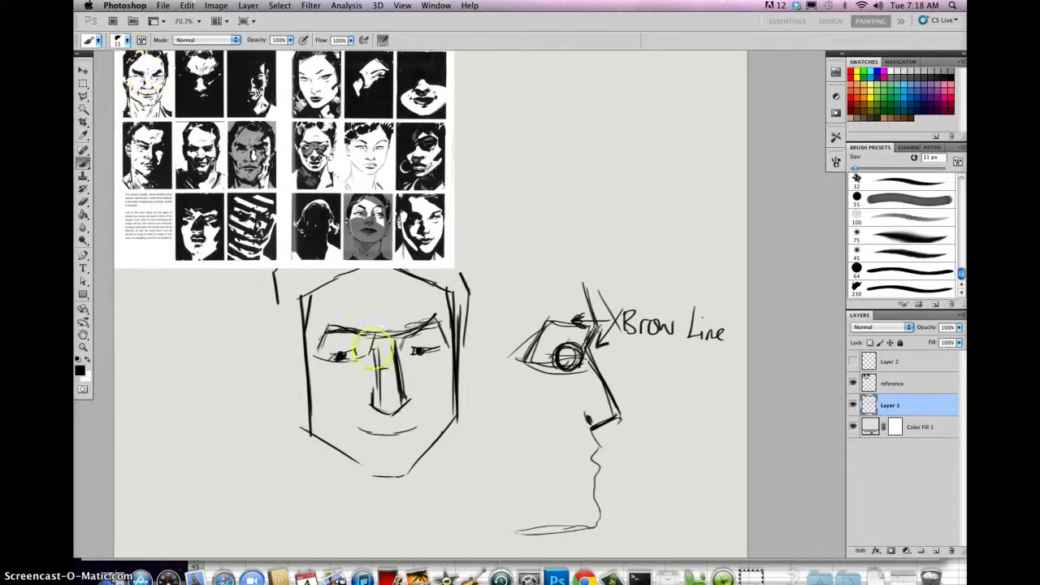
Paint thick black eyebrows on the front-view face, enlarging the brush to 40 px.
drag(325, 333, 364, 329)
right_click(358, 382)
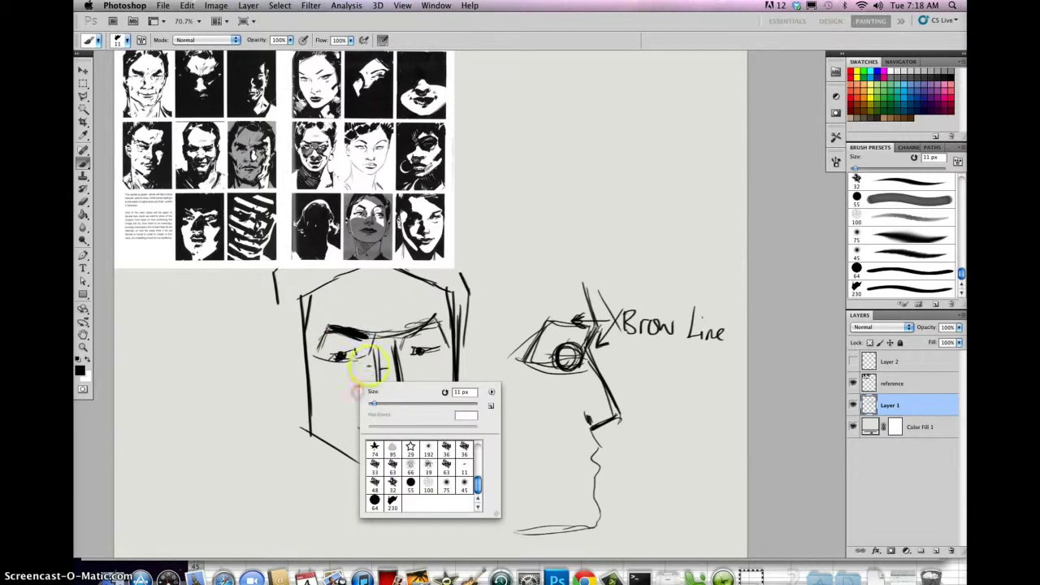
click(390, 404)
key(Return)
drag(331, 325, 370, 334)
drag(425, 315, 409, 334)
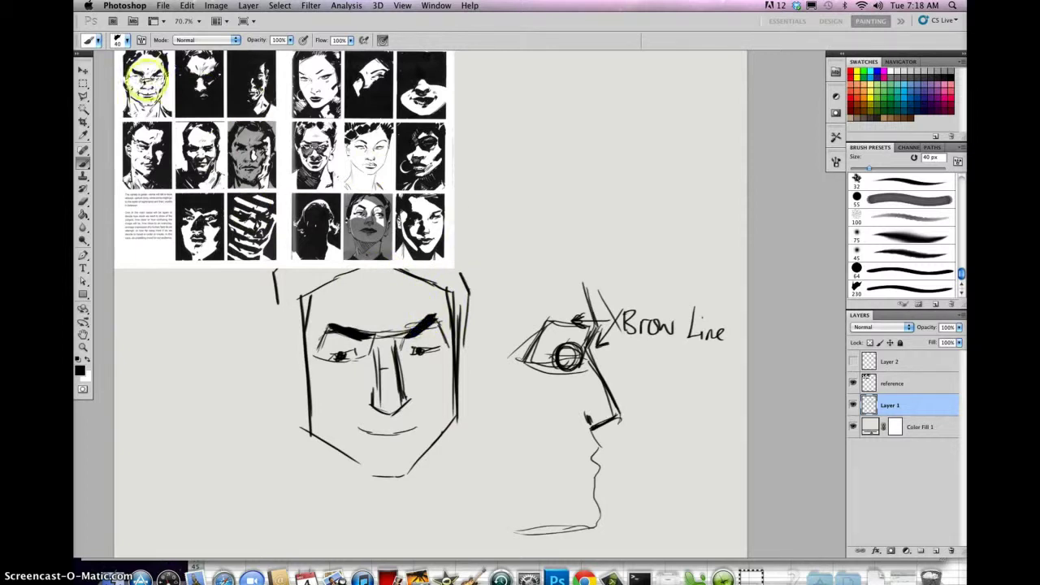
Paint bold black shadows on the front-view nose, mouth line, mouth corners, lower lip and both cheeks.
mouse_move(366, 382)
mouse_down()
mouse_move(378, 380)
mouse_move(376, 408)
mouse_move(407, 413)
mouse_move(390, 411)
mouse_move(416, 384)
mouse_up()
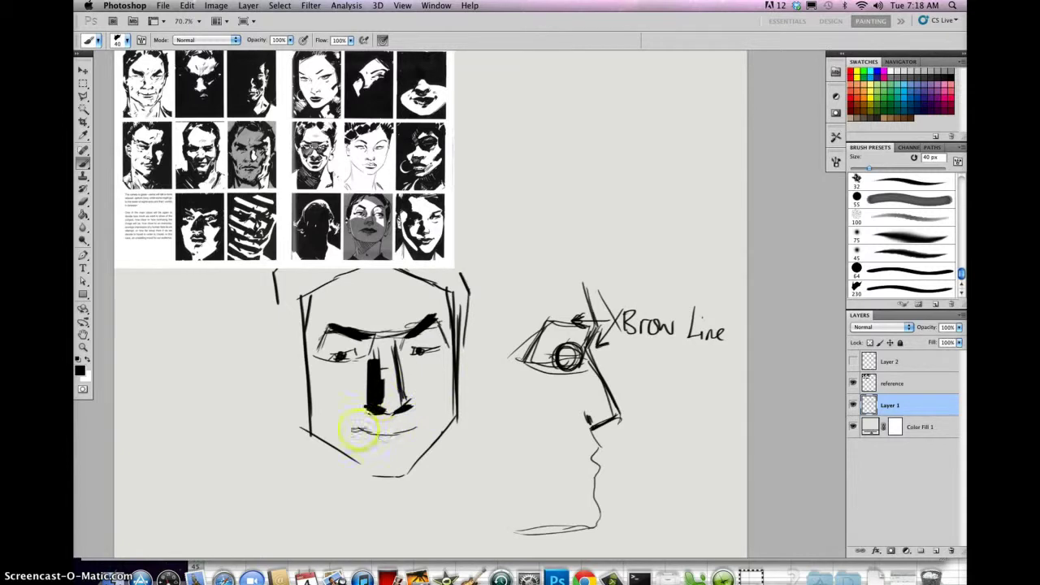
drag(350, 431, 404, 435)
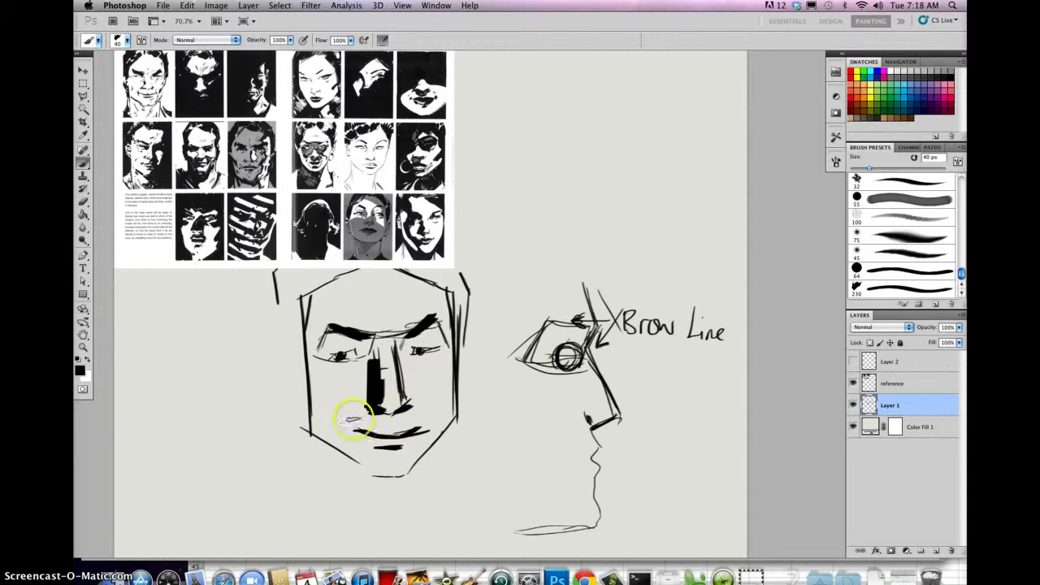
drag(356, 434, 358, 431)
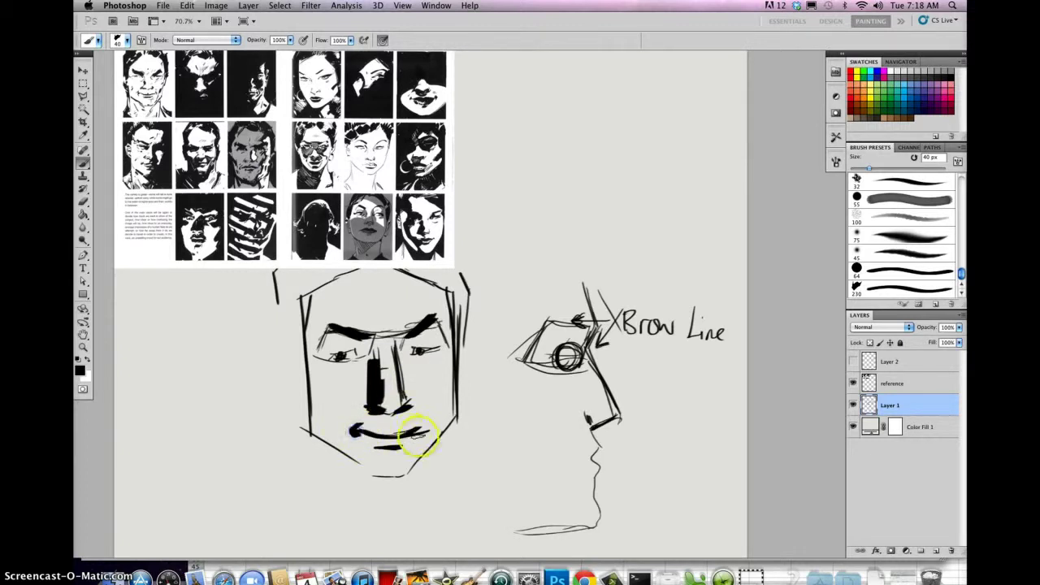
drag(425, 429, 421, 425)
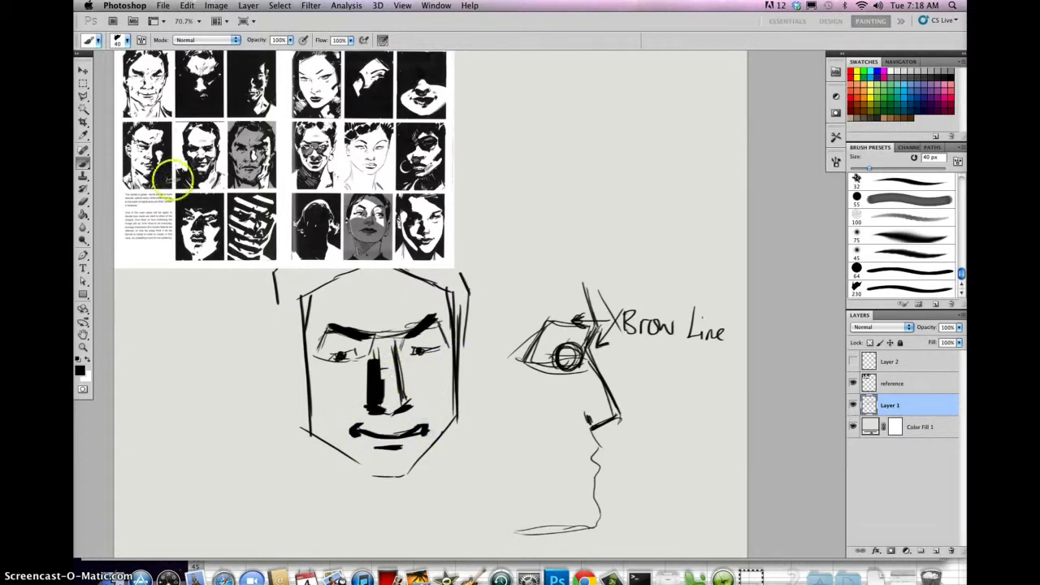
drag(442, 406, 444, 397)
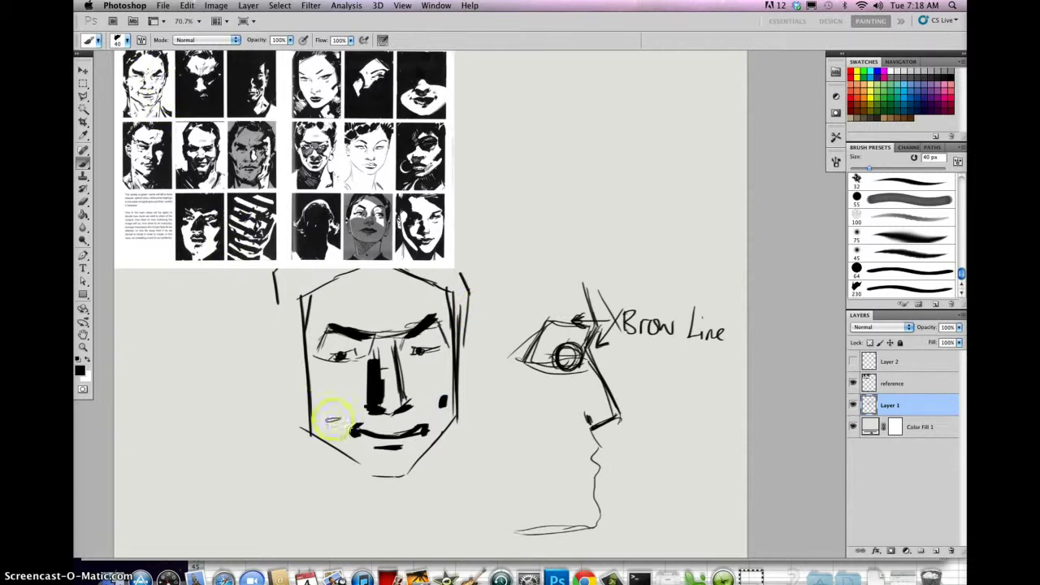
drag(323, 401, 330, 396)
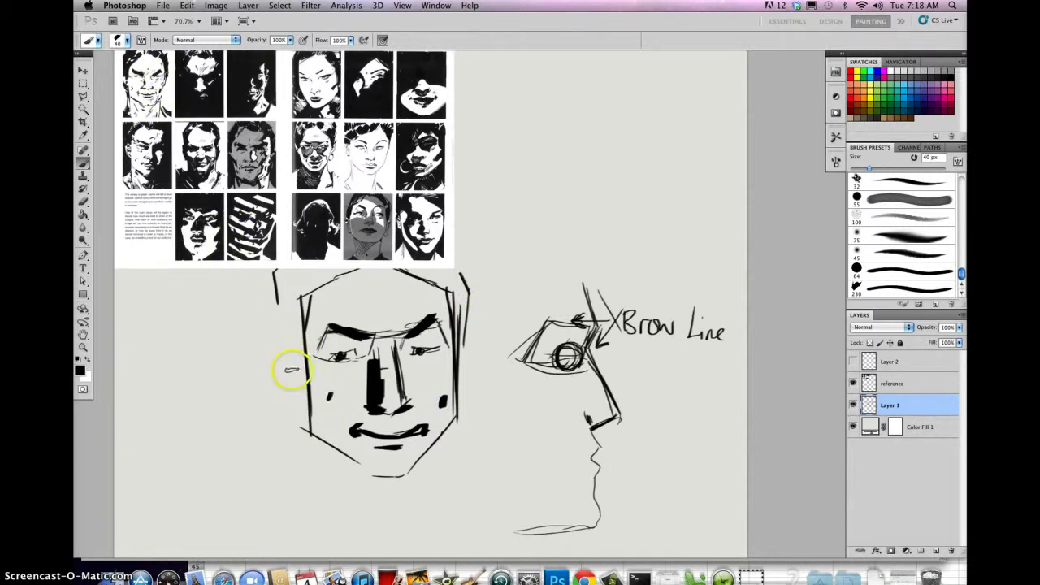
Draw the ear on the head's left side and fill the hair solid black across the hairline and down both sides.
mouse_move(288, 360)
mouse_down()
mouse_move(307, 387)
mouse_move(298, 357)
mouse_up()
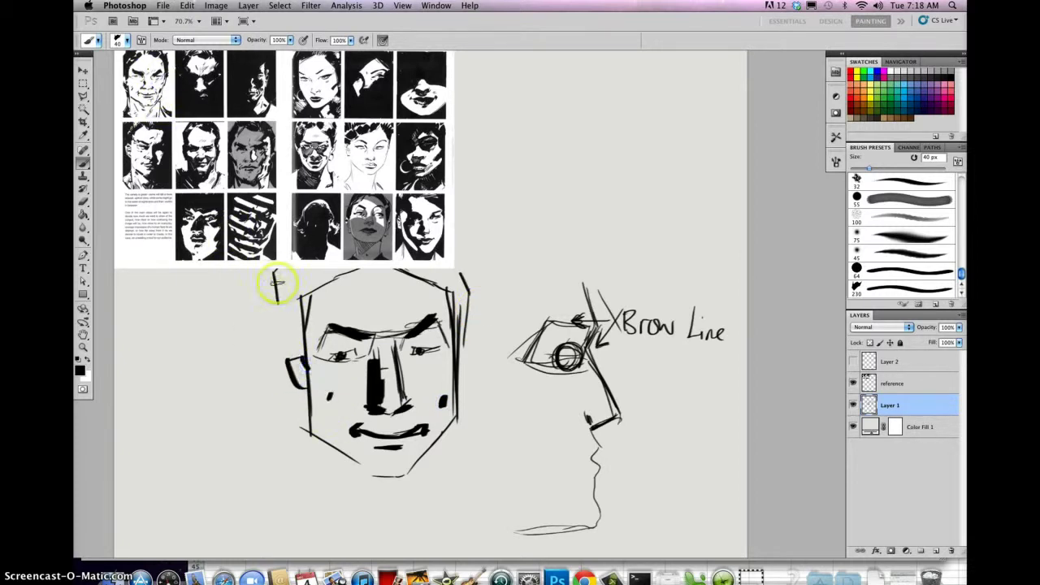
mouse_move(297, 269)
mouse_down()
mouse_move(291, 297)
mouse_move(326, 278)
mouse_move(305, 296)
mouse_move(293, 344)
mouse_move(289, 312)
mouse_move(301, 342)
mouse_move(305, 301)
mouse_up()
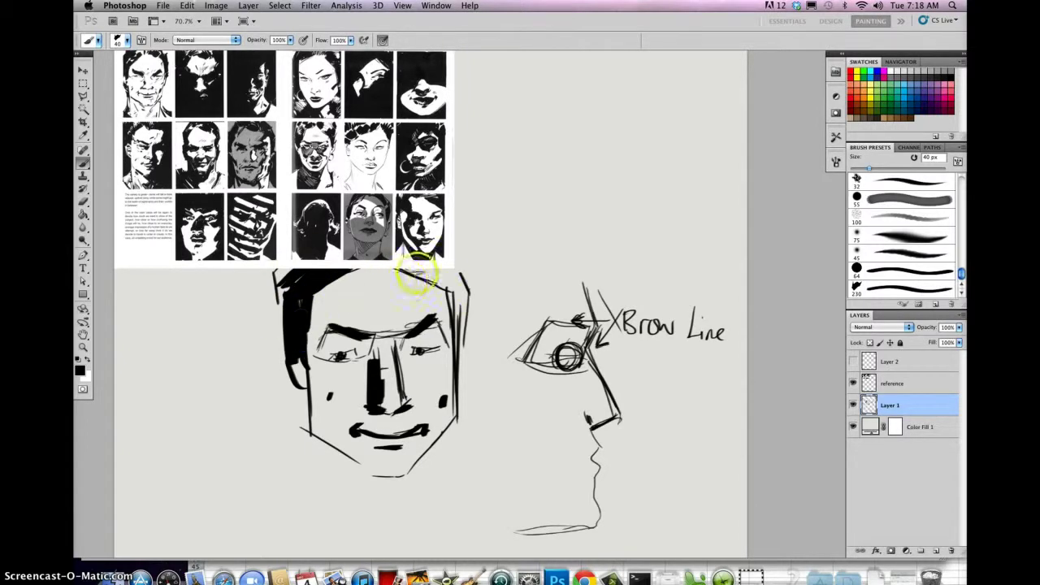
mouse_move(412, 272)
mouse_down()
mouse_move(455, 289)
mouse_move(443, 267)
mouse_move(458, 298)
mouse_move(460, 288)
mouse_move(461, 353)
mouse_up()
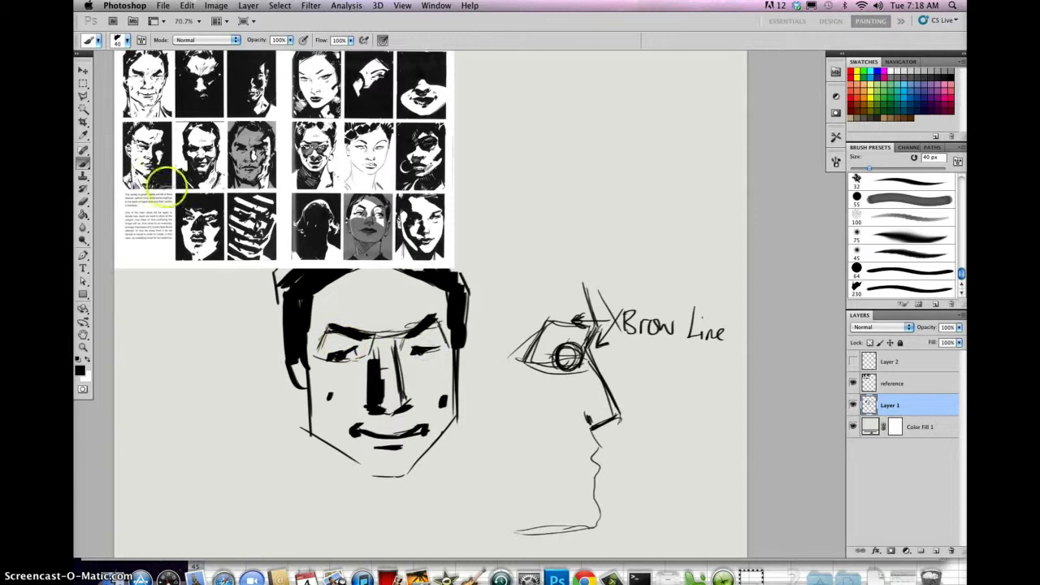
Try a thick vertical neck line below the left jaw corner, undo it, and set the brush size to 24 px.
drag(307, 423, 308, 488)
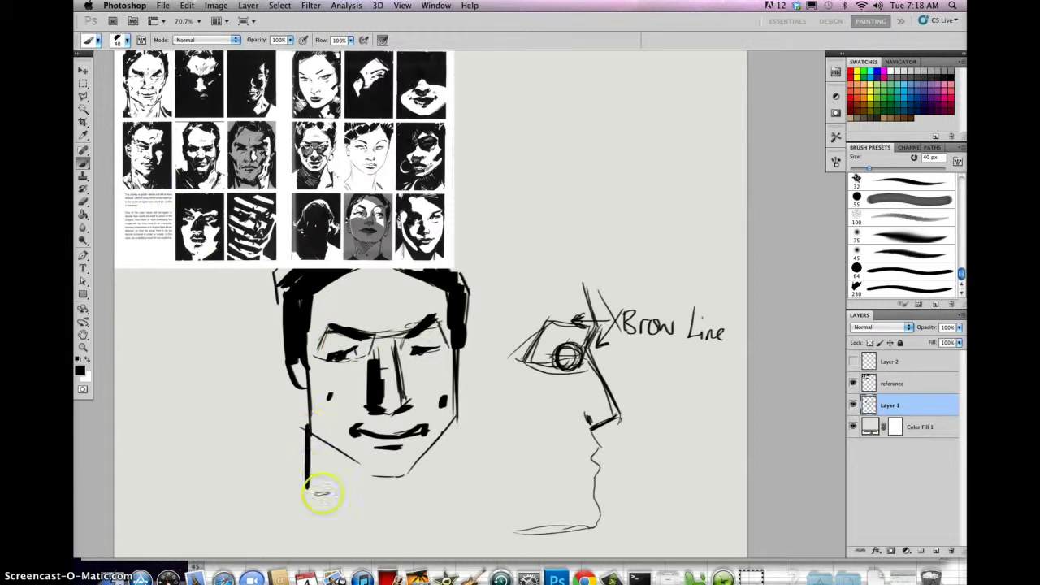
key(ctrl+z)
right_click(342, 427)
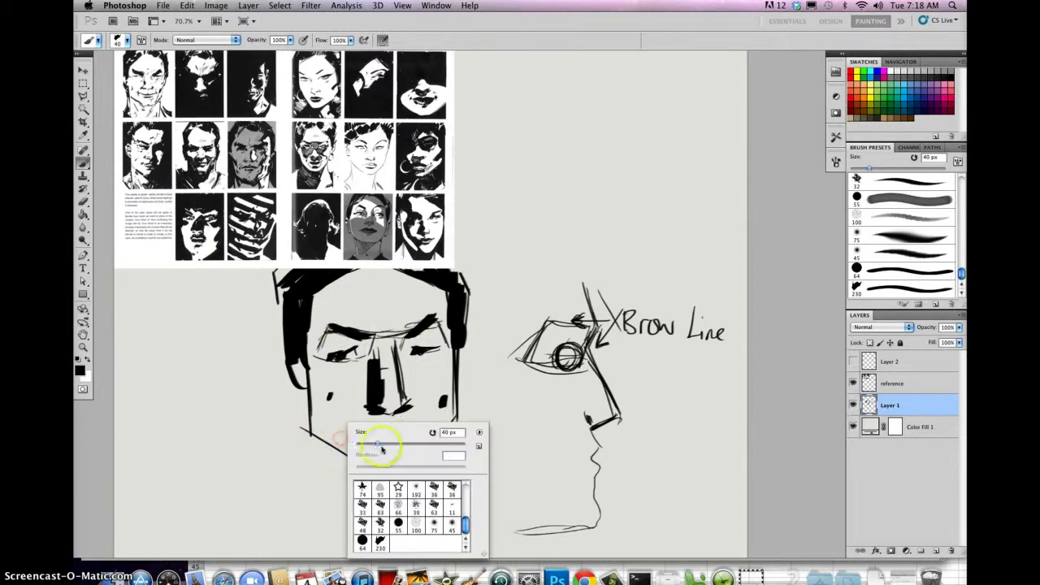
click(368, 446)
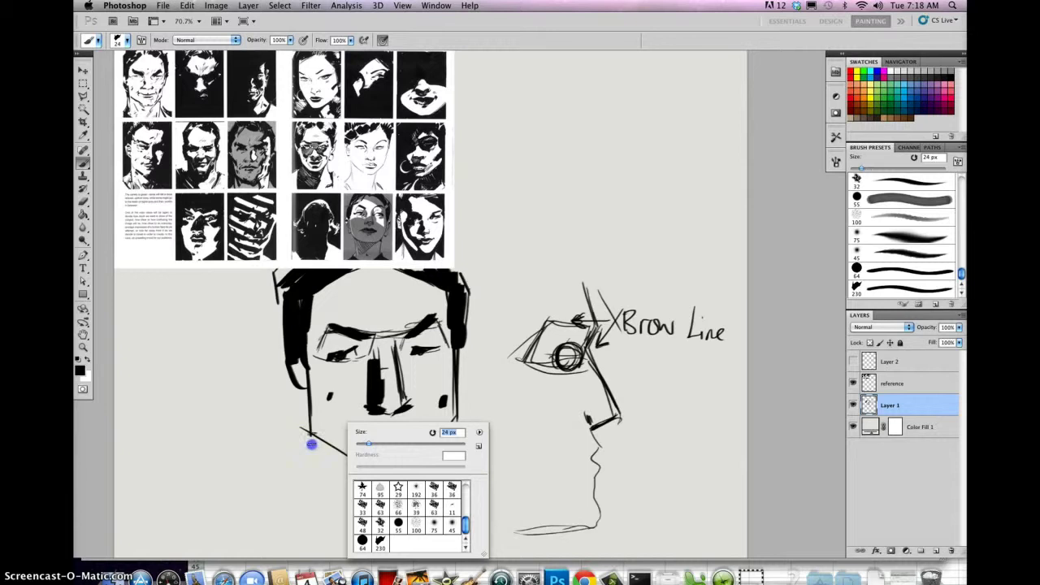
Draw the neck's side lines below both jaw corners and add short shading strokes under the chin with the 24 px brush.
click(311, 444)
drag(308, 428, 305, 494)
drag(449, 425, 448, 429)
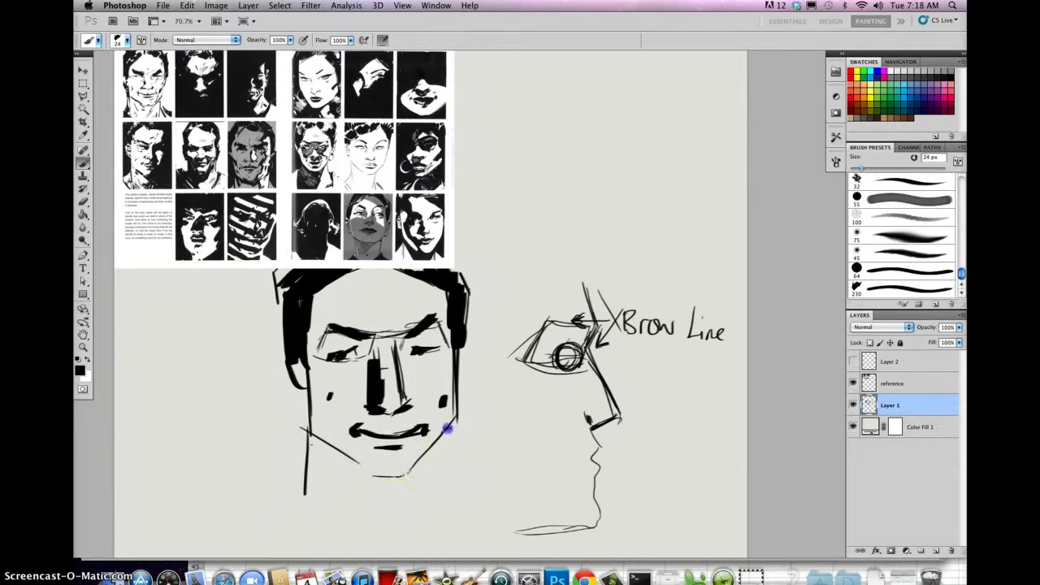
drag(412, 477, 390, 517)
drag(409, 504, 390, 524)
drag(332, 462, 349, 491)
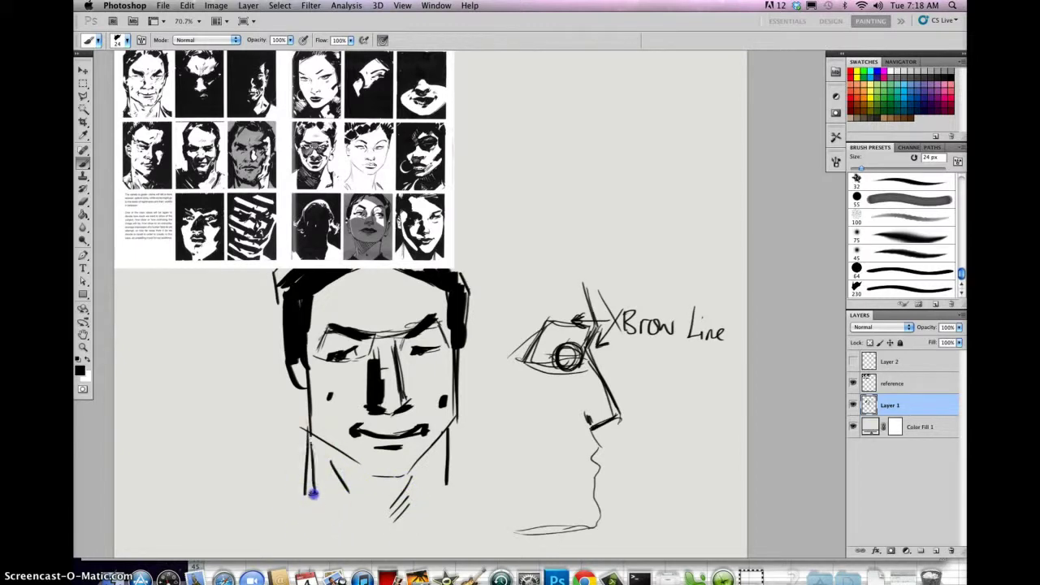
Draw the V-shaped collar line and both shoulder slopes, and thicken the line down the left side of the face and neck.
drag(305, 494, 382, 539)
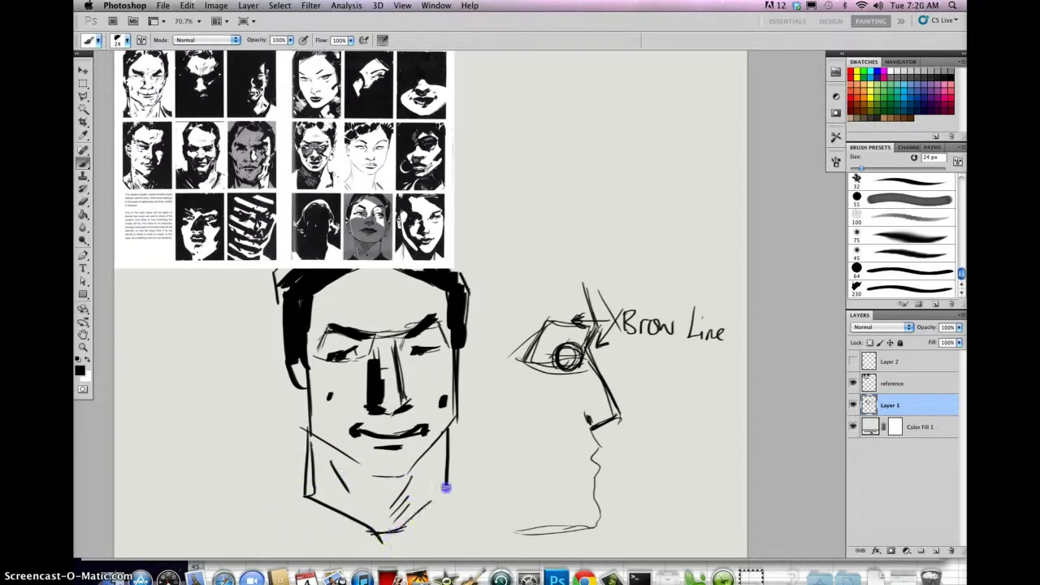
drag(446, 487, 458, 476)
drag(270, 515, 307, 496)
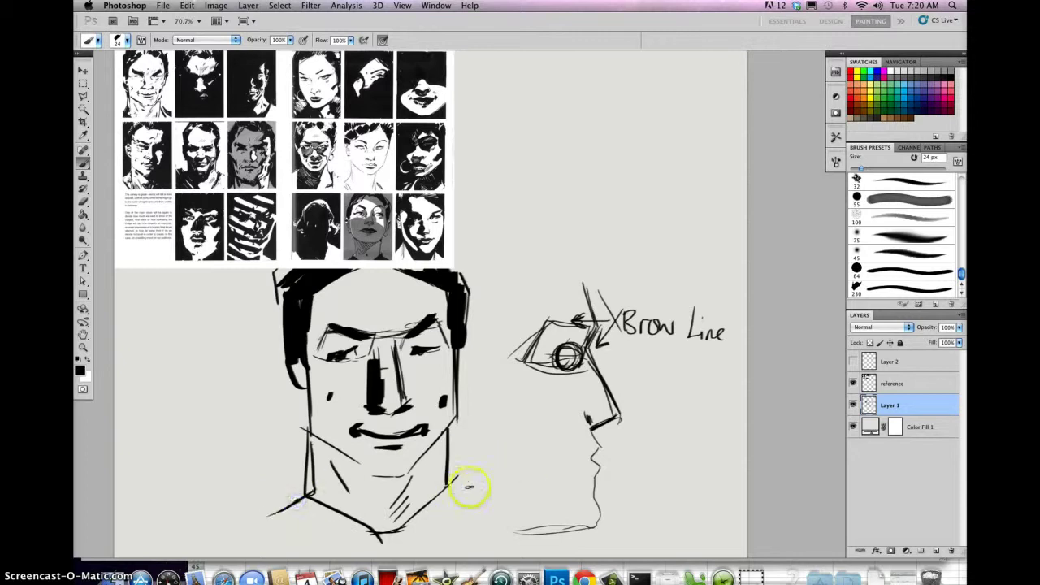
drag(469, 487, 507, 512)
drag(304, 374, 309, 492)
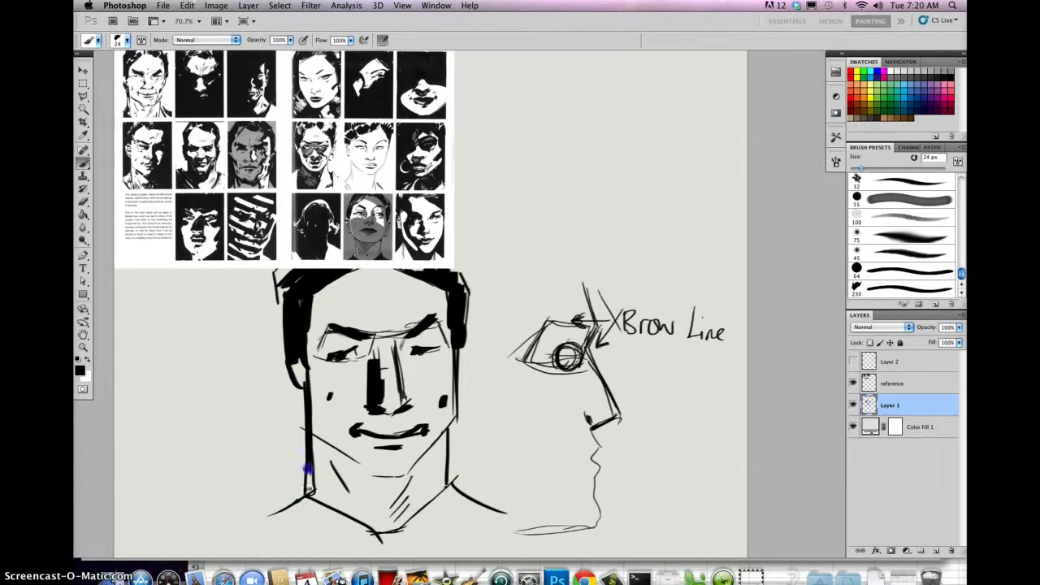
Scale the Layer 1 sketches down to about 76% and place them just below the reference portraits.
key(v)
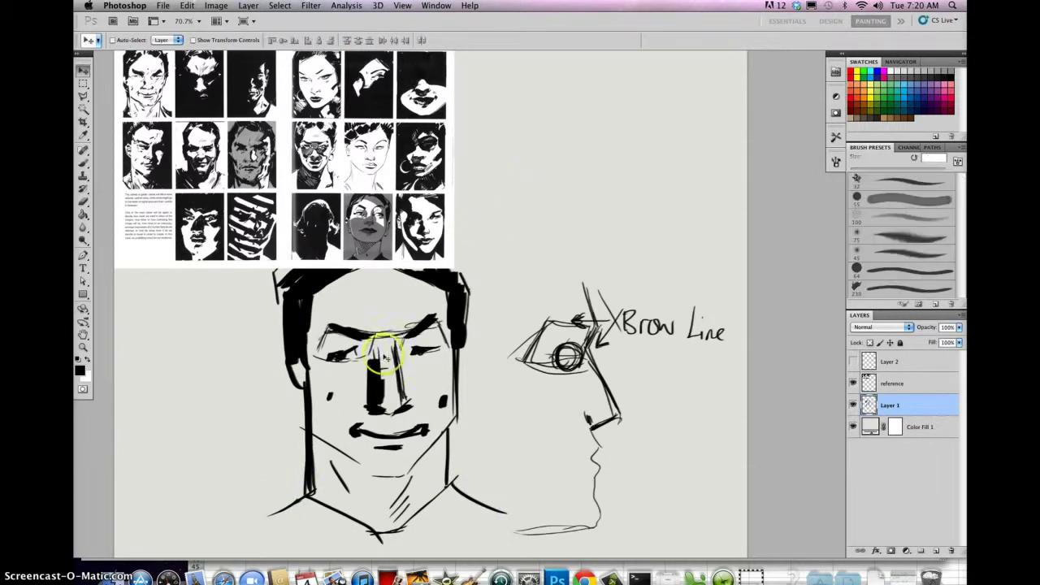
mouse_move(385, 358)
mouse_down()
mouse_move(295, 399)
mouse_move(246, 388)
mouse_move(239, 365)
mouse_move(258, 367)
mouse_up()
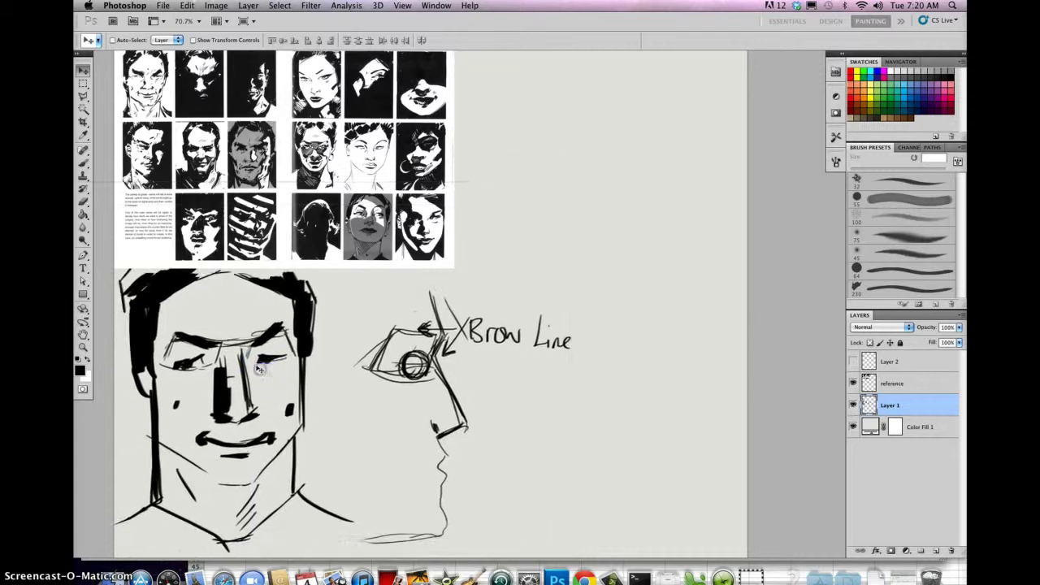
key(super+t)
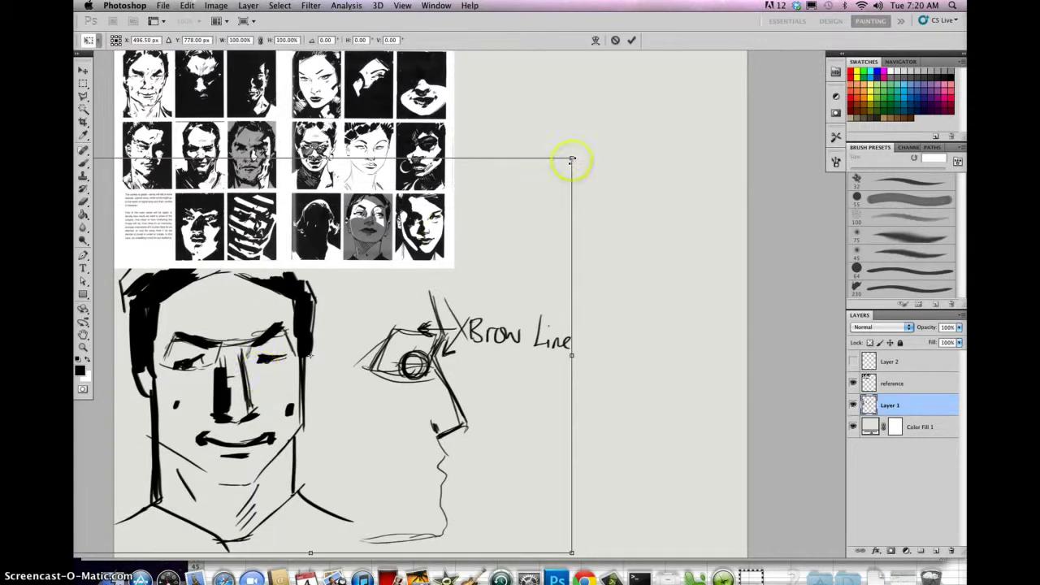
drag(572, 160, 455, 265)
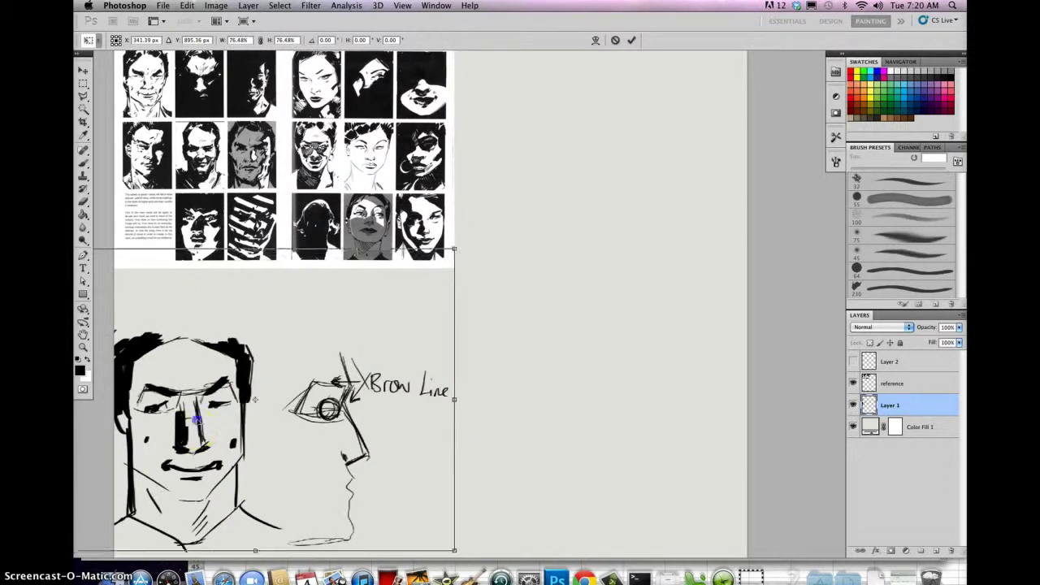
drag(196, 420, 237, 381)
key(Return)
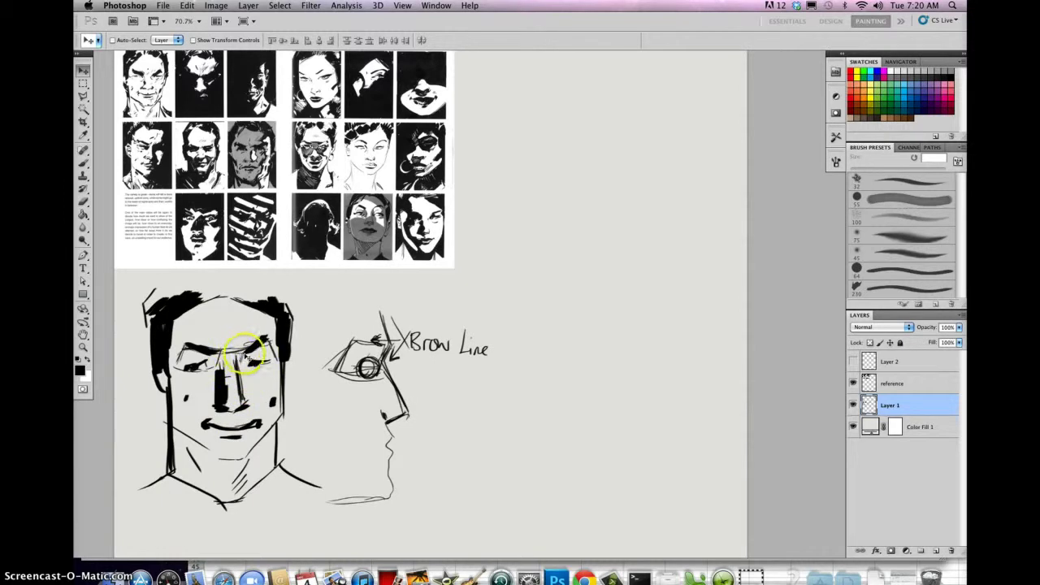
Select the side-profile sketch with its Brow Line label, delete it, and clear the selection.
key(m)
drag(303, 290, 505, 516)
key(Delete)
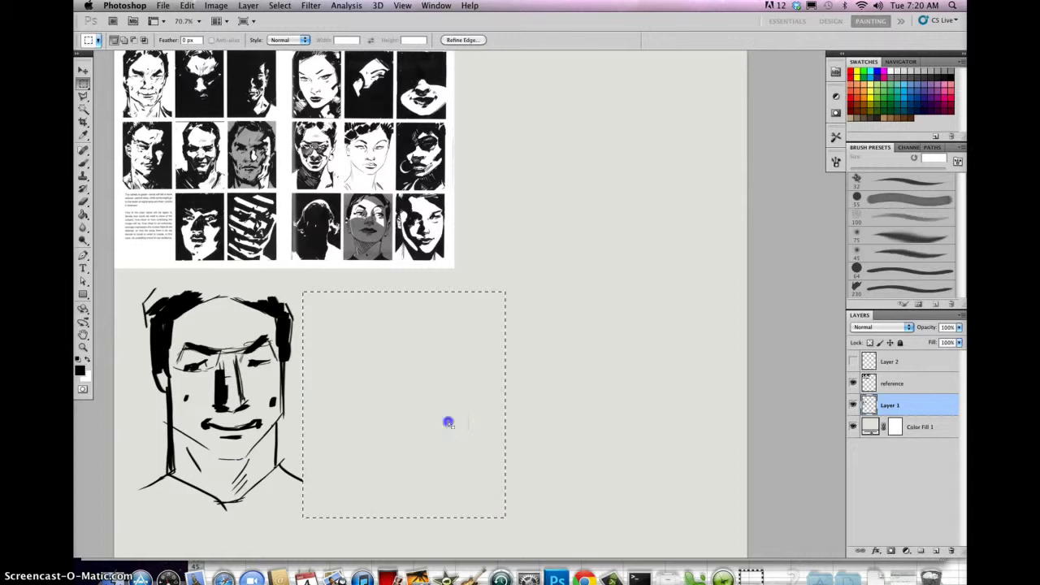
click(448, 424)
Show Layer 2, make it the active layer, and set the foreground colour to red ff1b1b for the Brush tool.
key(b)
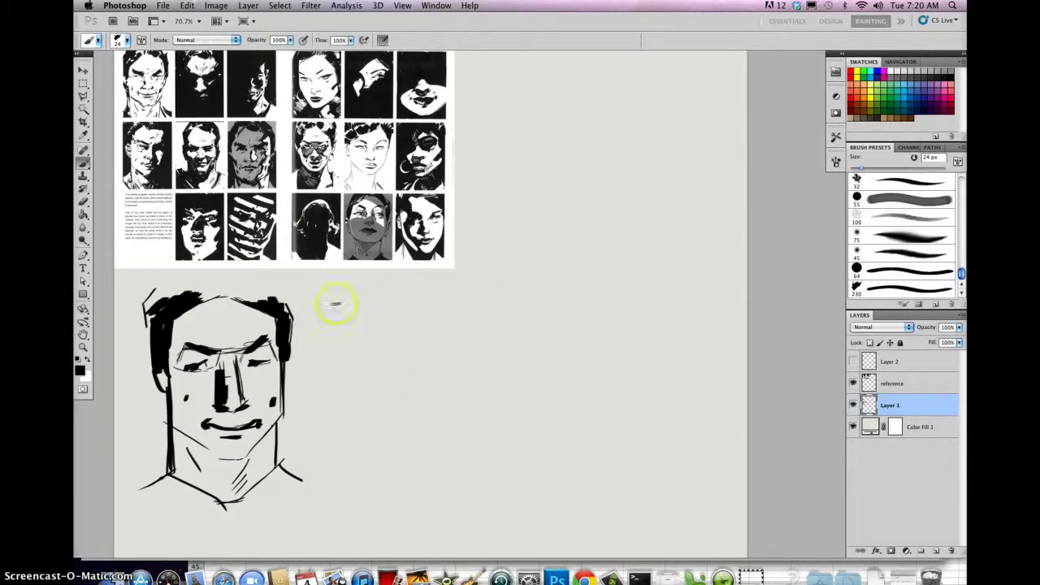
drag(270, 141, 270, 145)
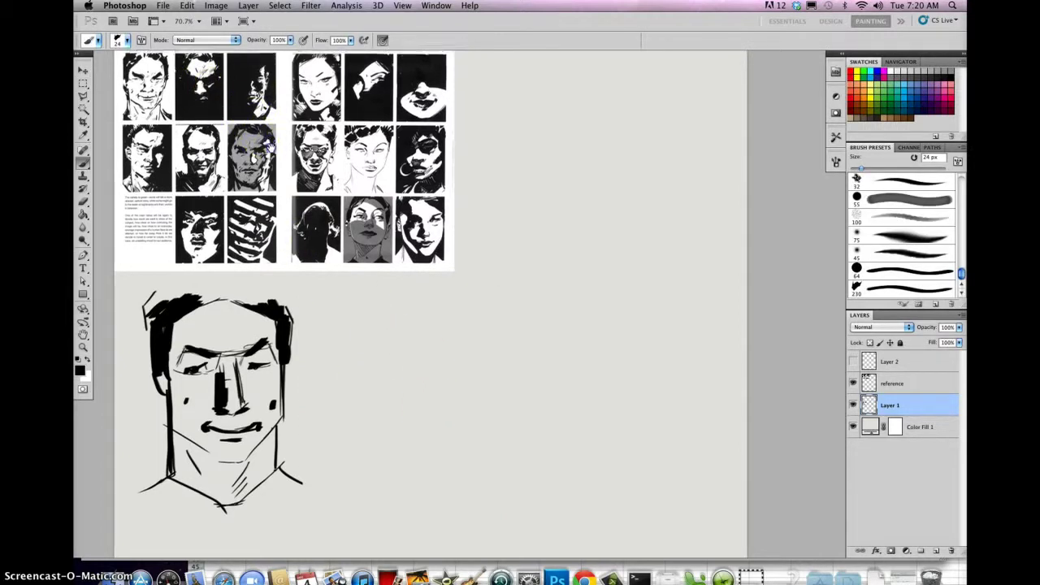
scroll(262, 148, up, 2)
scroll(206, 100, down, 1)
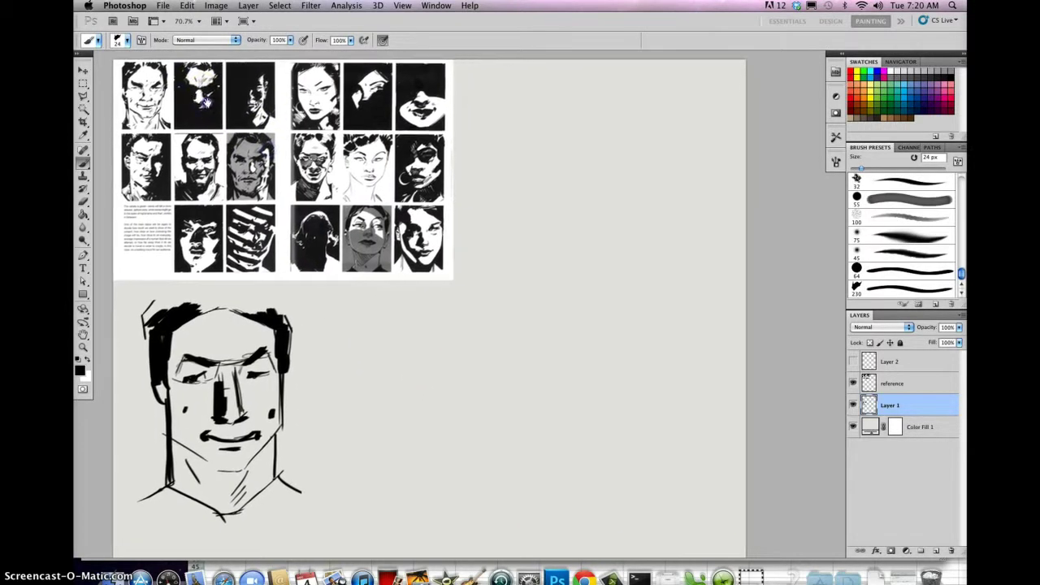
scroll(207, 100, down, 1)
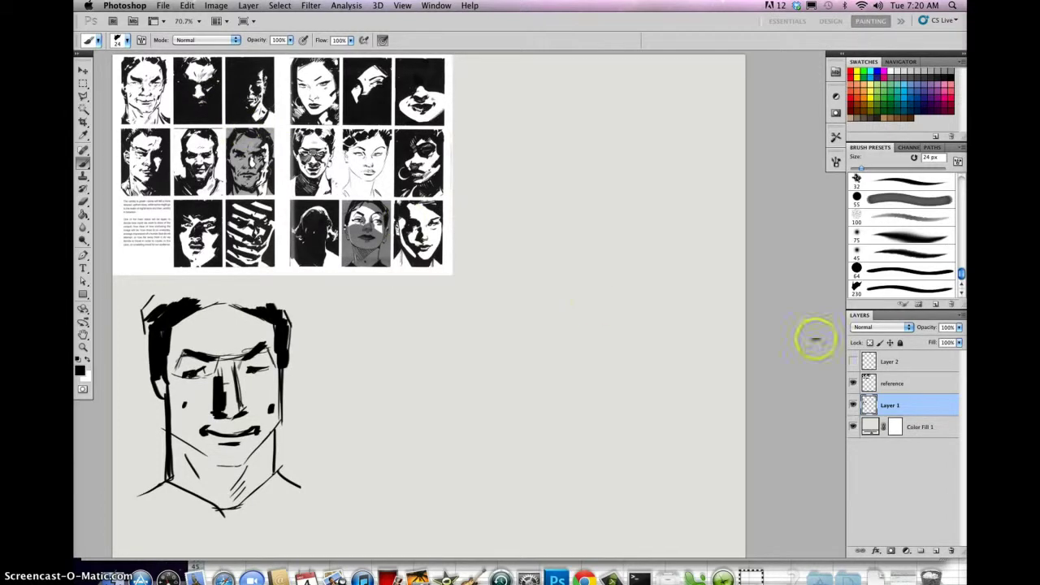
click(857, 361)
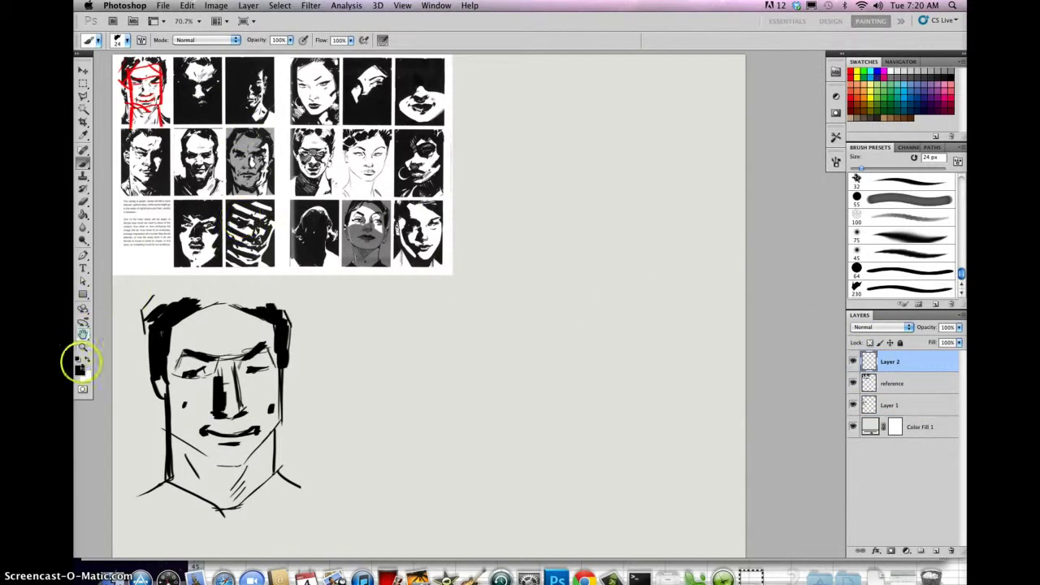
click(79, 370)
click(158, 96)
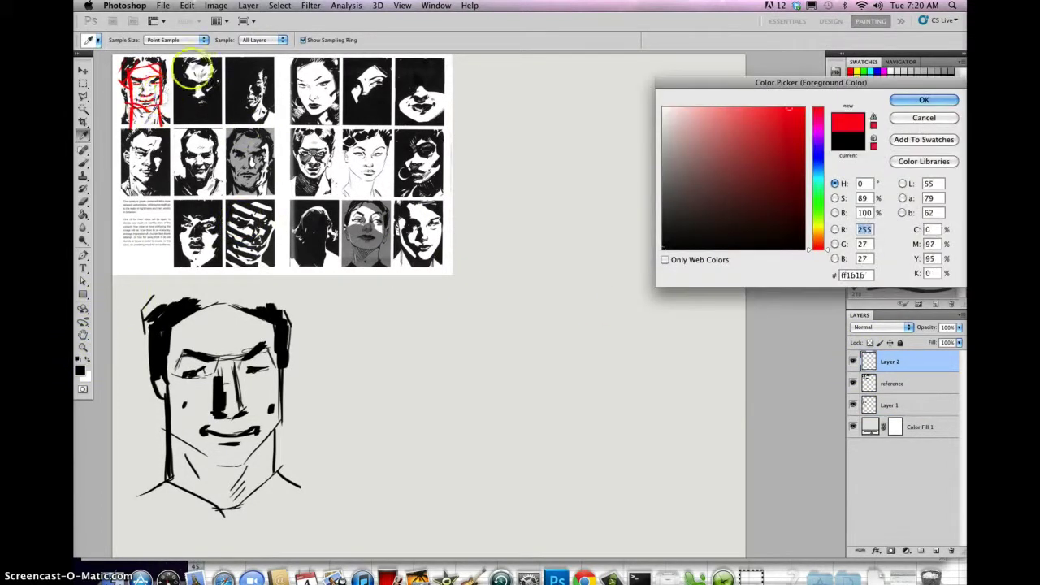
click(900, 101)
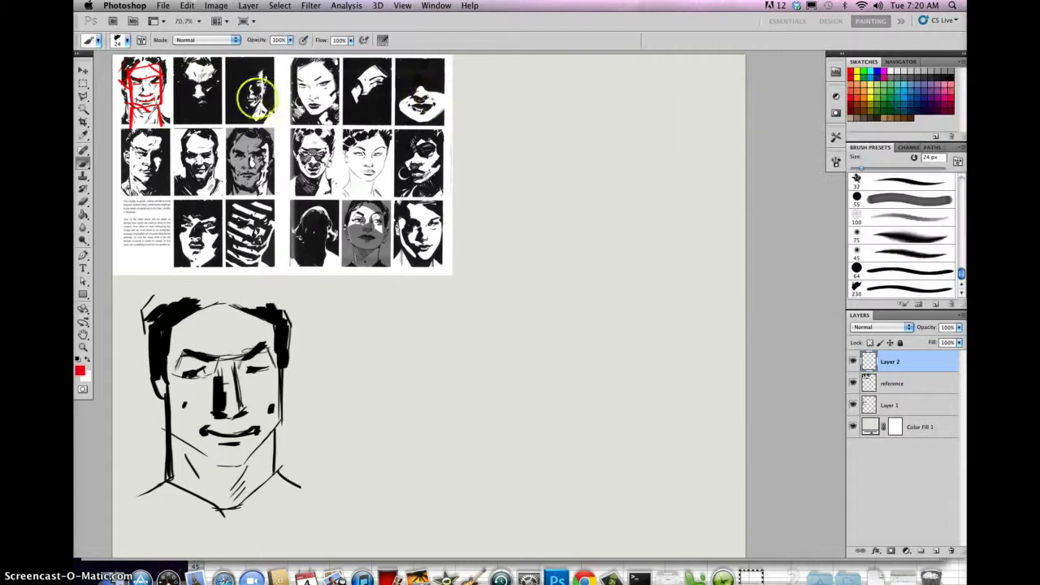
Set the brush size to 11 px and trace the head's sides, jaw and hairline in red over the top row's second portrait.
scroll(199, 105, up, 3)
drag(288, 127, 515, 429)
scroll(502, 403, down, 3)
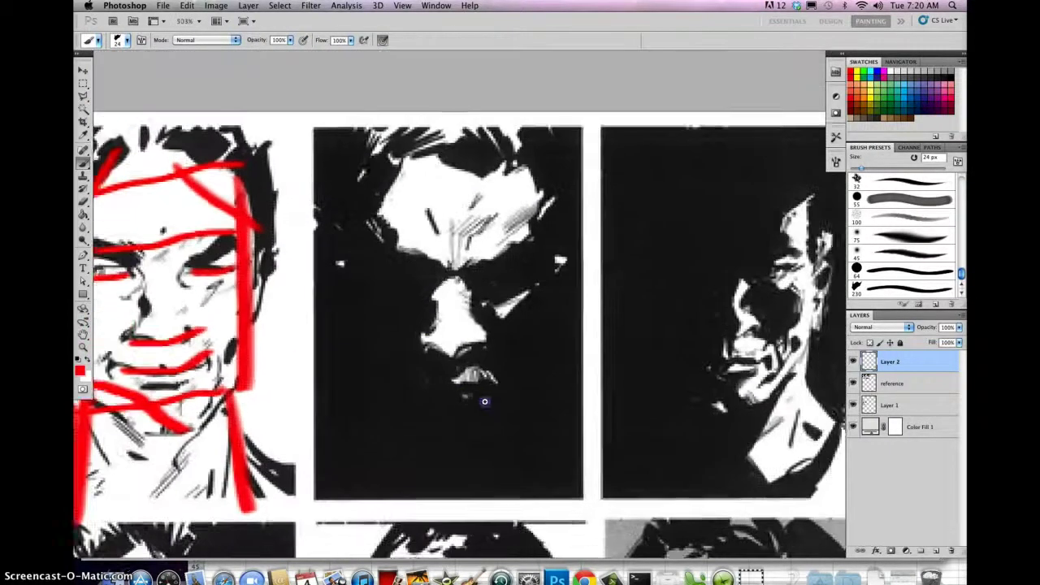
right_click(383, 231)
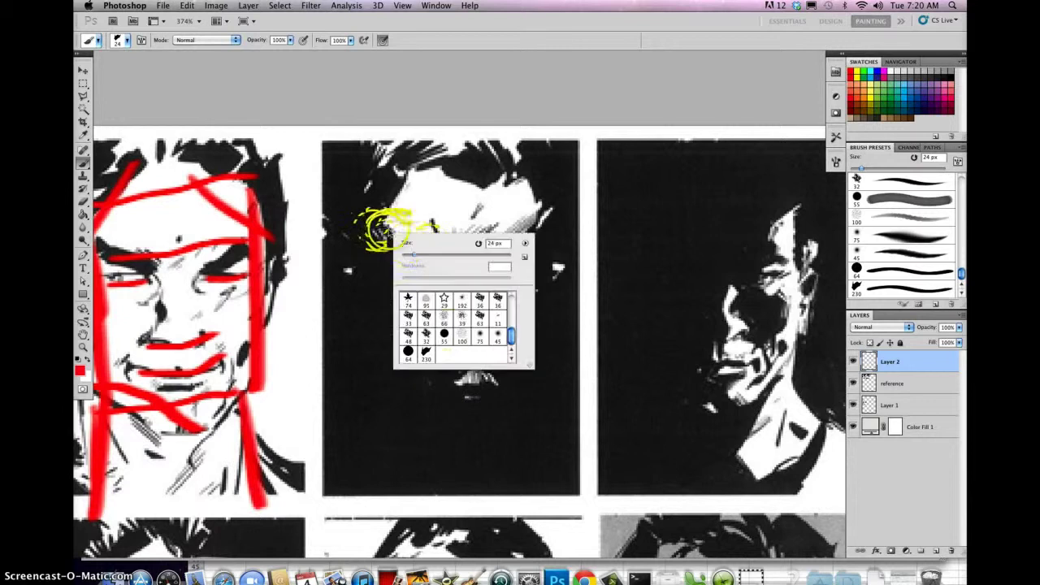
drag(412, 258, 405, 258)
click(364, 224)
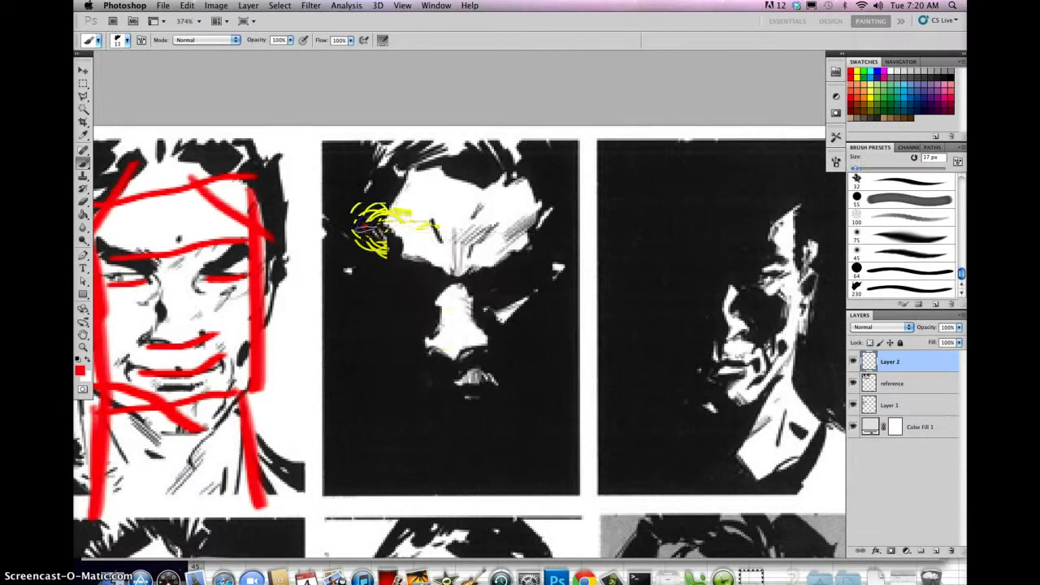
mouse_move(370, 200)
mouse_down()
mouse_move(376, 391)
mouse_move(447, 451)
mouse_move(533, 404)
mouse_up()
drag(546, 195, 543, 390)
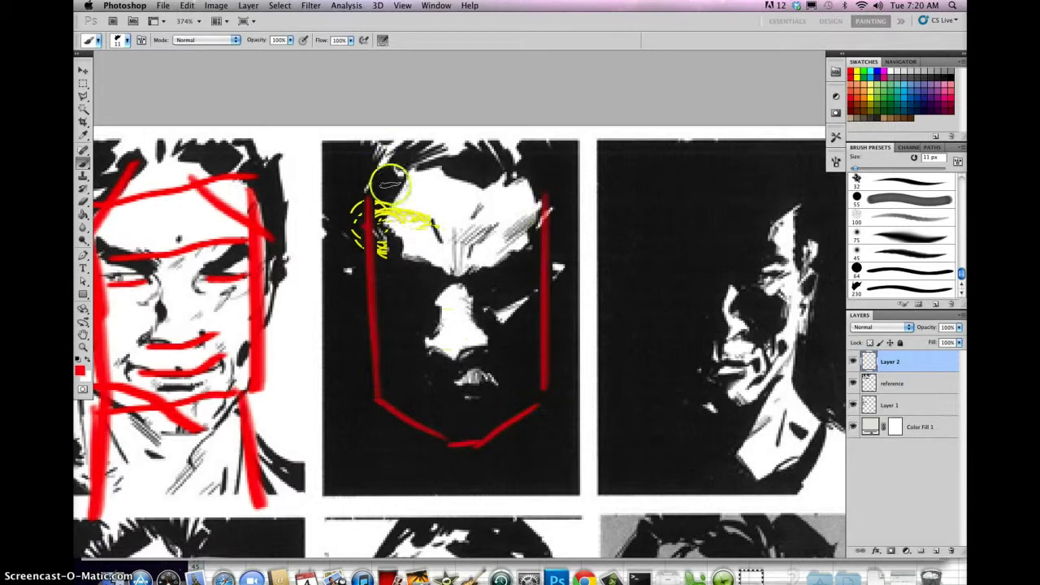
mouse_move(370, 205)
mouse_down()
mouse_move(416, 165)
mouse_move(498, 165)
mouse_move(490, 168)
mouse_move(546, 200)
mouse_up()
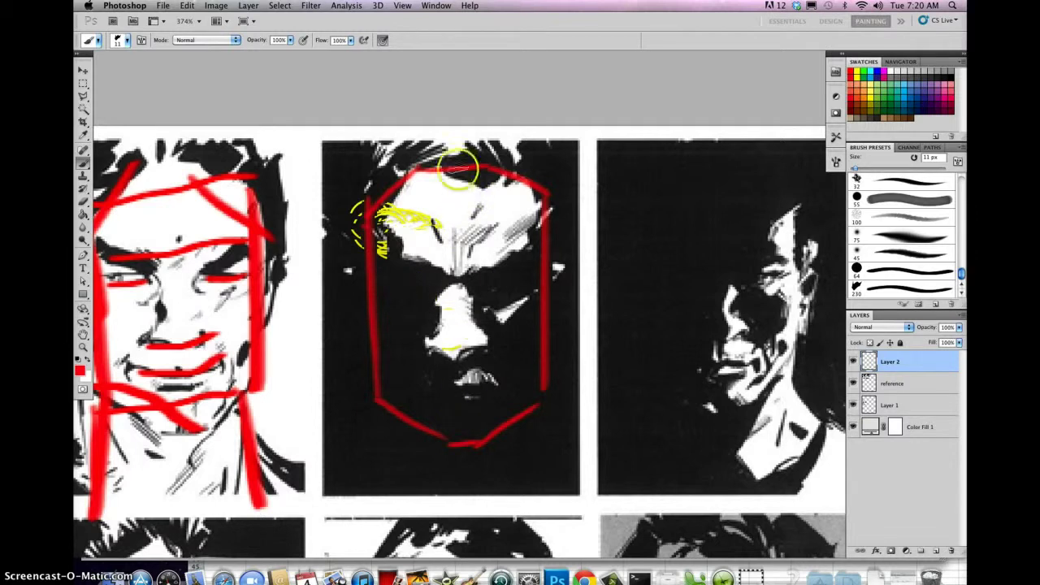
Mark the nose bridge, both eye lines and both brow curves in red on the second portrait.
drag(463, 285, 463, 316)
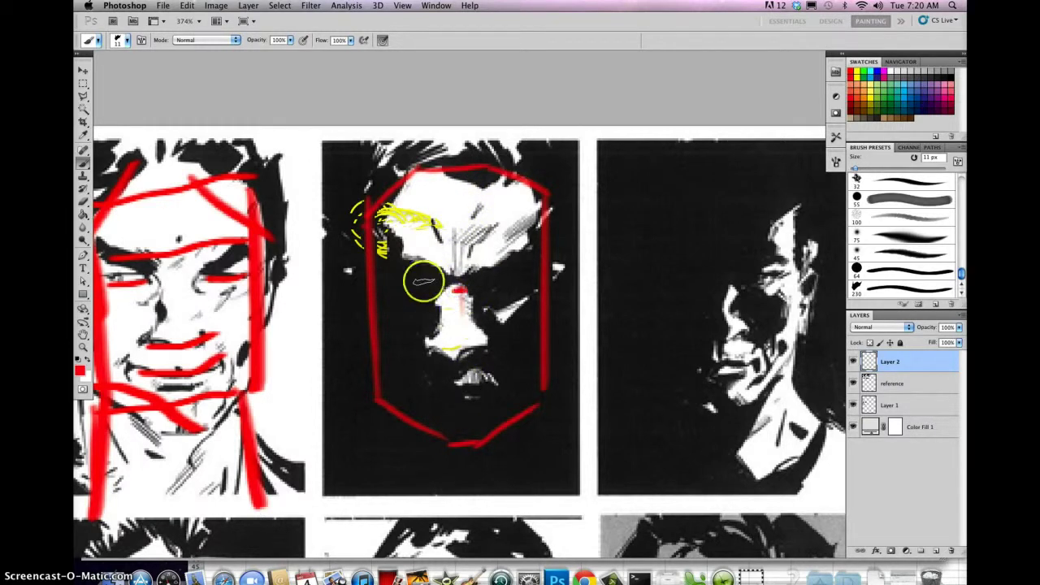
drag(408, 284, 429, 286)
drag(501, 283, 507, 284)
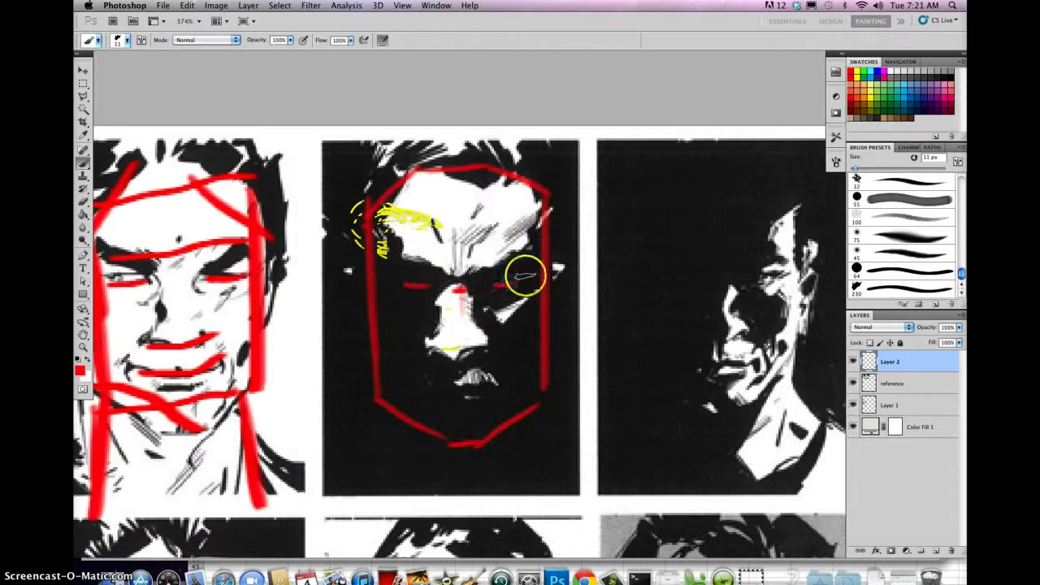
drag(440, 271, 389, 256)
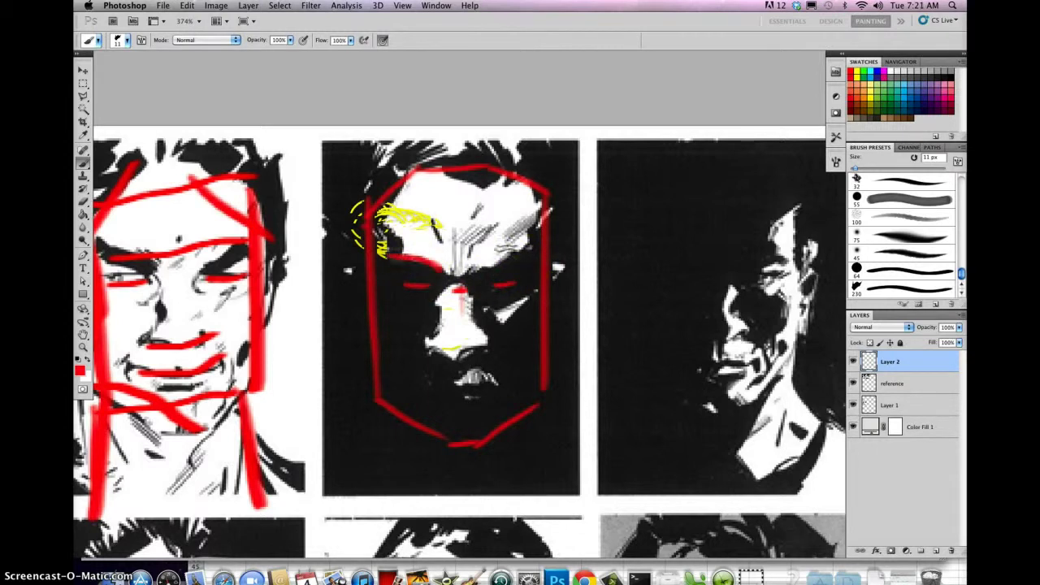
drag(487, 268, 529, 252)
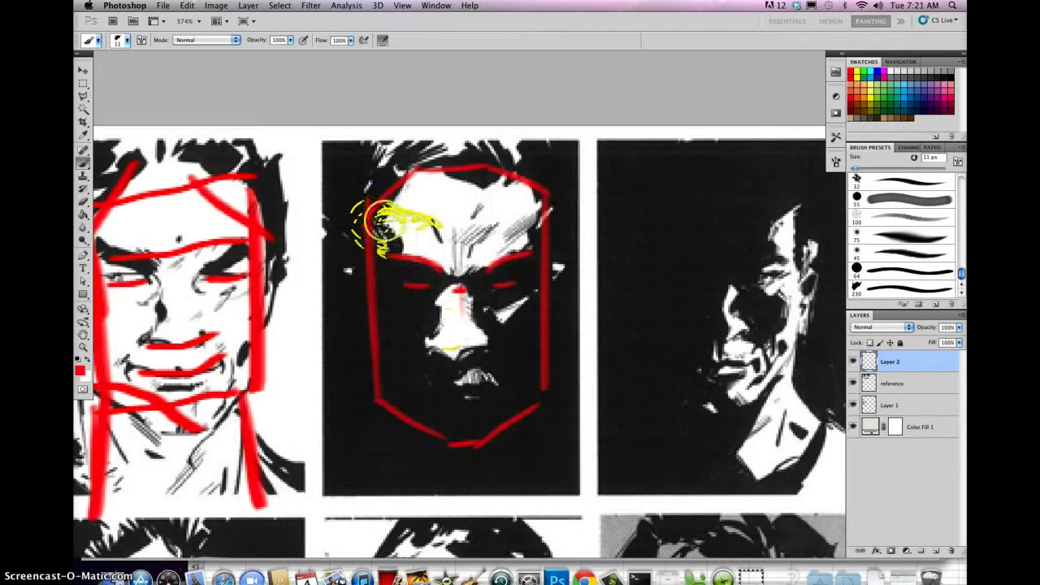
Draw the temple lines on both sides and the central forehead plane above the brows on the second portrait.
drag(373, 204, 405, 250)
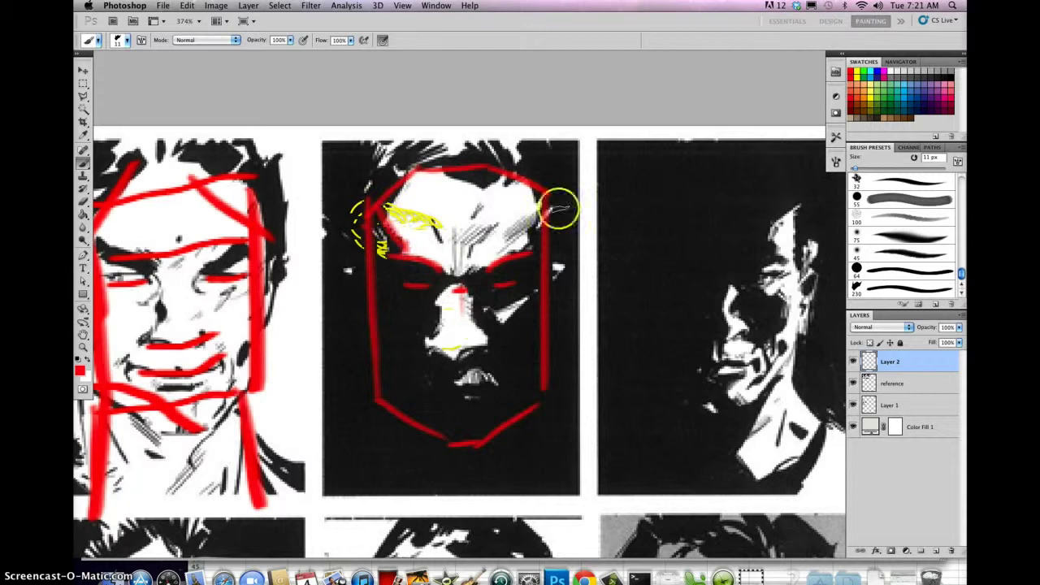
drag(545, 206, 533, 254)
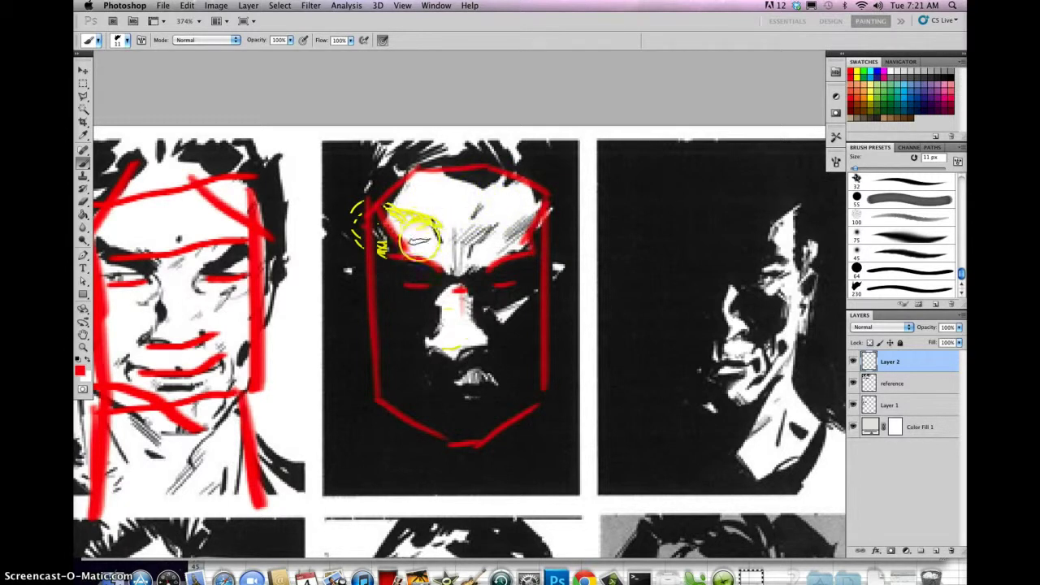
drag(416, 251, 418, 229)
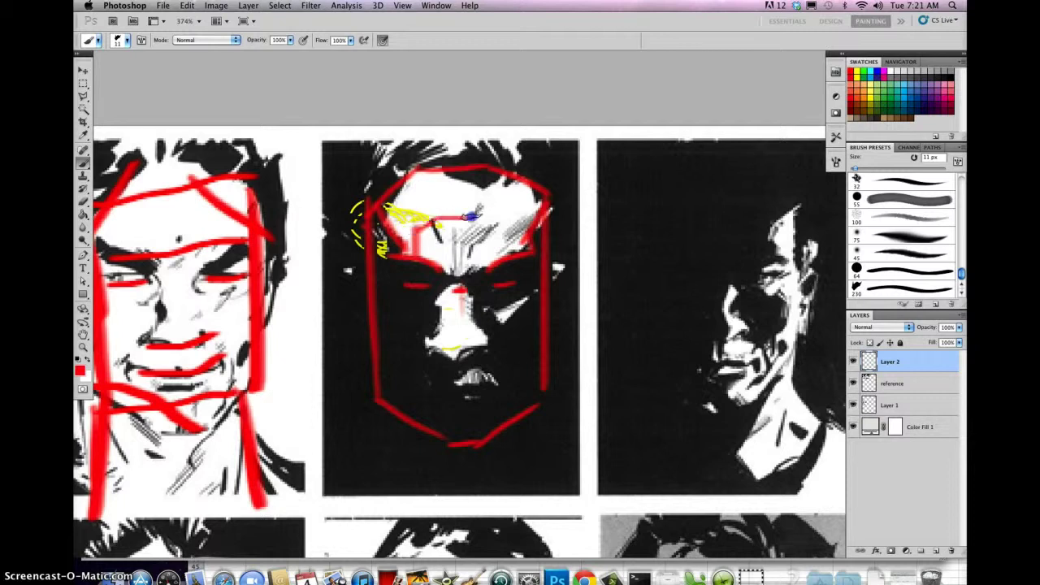
drag(504, 228, 510, 249)
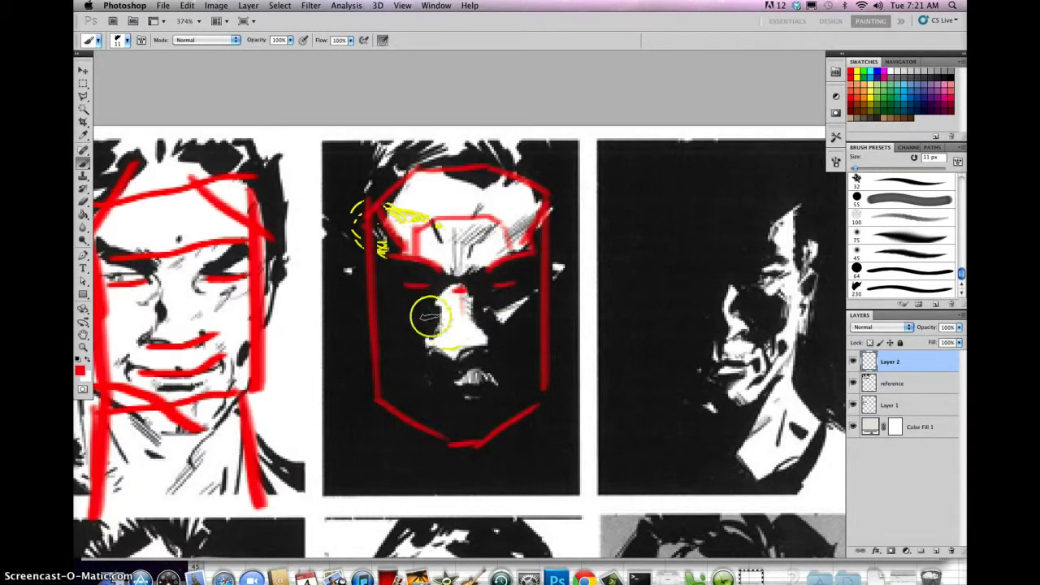
Trace the lower eye-socket edges, the inner cheek and chin plane, the mouth line and the nose base on the second portrait.
mouse_move(398, 303)
mouse_down()
mouse_move(407, 321)
mouse_move(532, 299)
mouse_up()
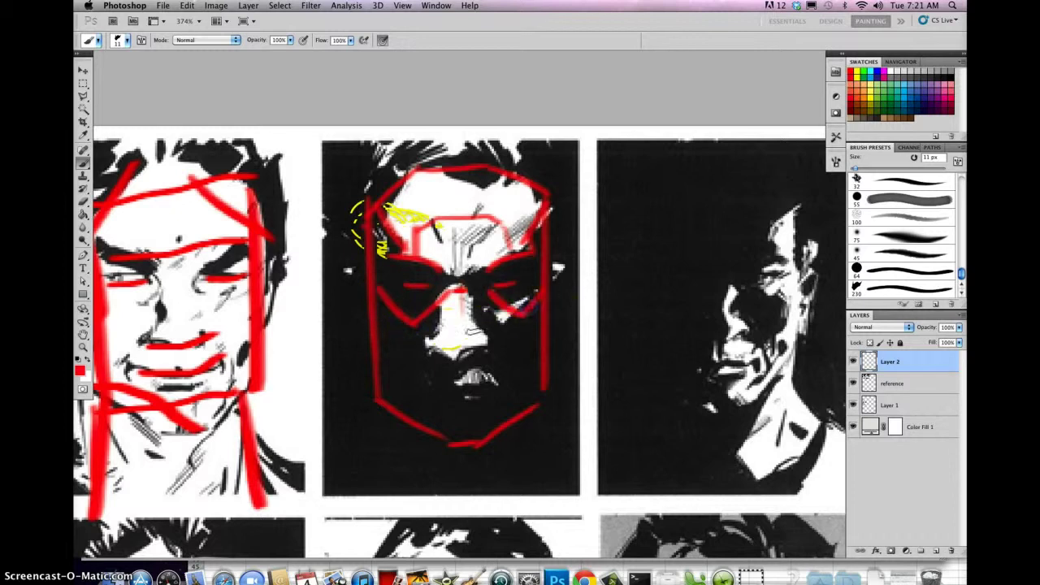
drag(414, 319, 414, 396)
drag(527, 309, 524, 392)
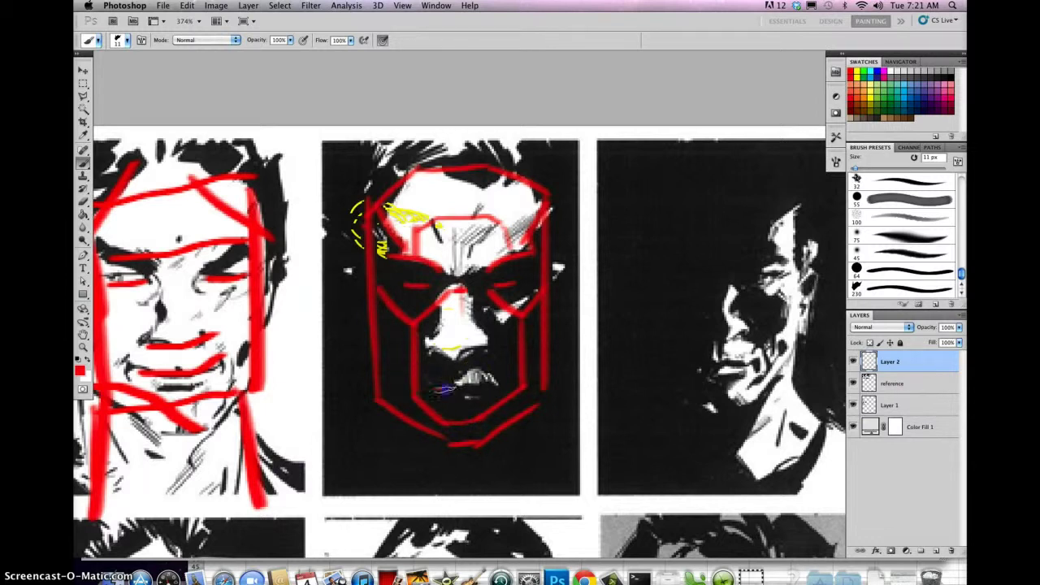
drag(416, 390, 505, 386)
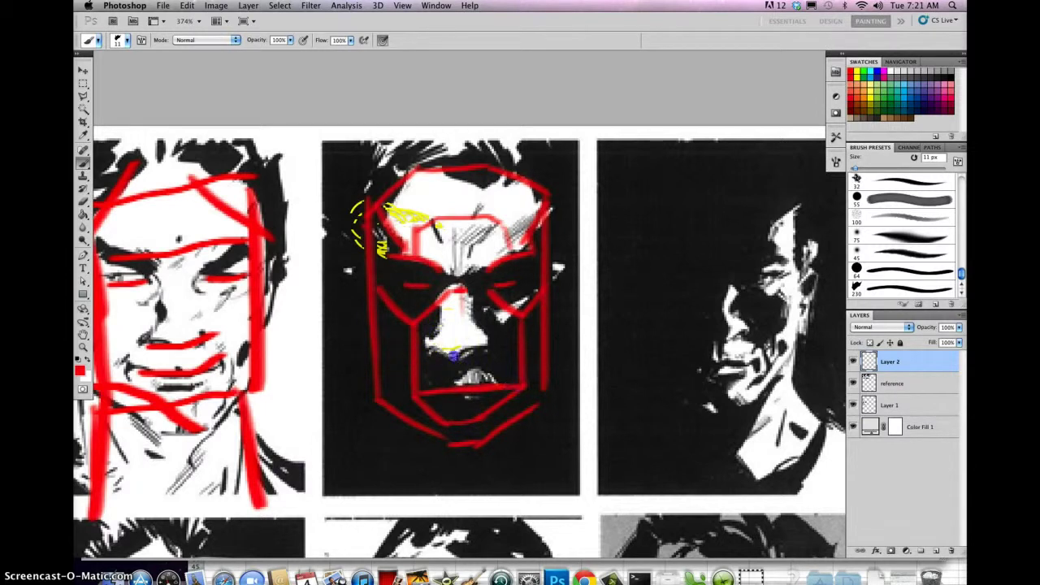
mouse_move(424, 348)
mouse_down()
mouse_move(491, 350)
mouse_move(430, 347)
mouse_move(445, 326)
mouse_move(492, 343)
mouse_up()
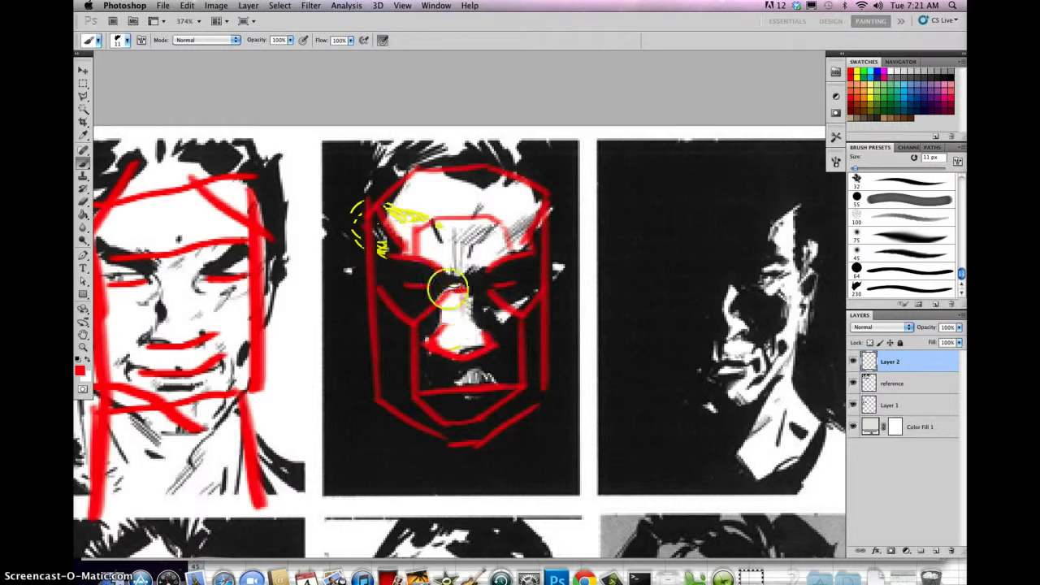
Trace the sides of the nose and the two side edges of the upper forehead in red on the second portrait.
mouse_move(446, 289)
mouse_down()
mouse_move(444, 327)
mouse_move(480, 308)
mouse_move(473, 296)
mouse_move(485, 359)
mouse_up()
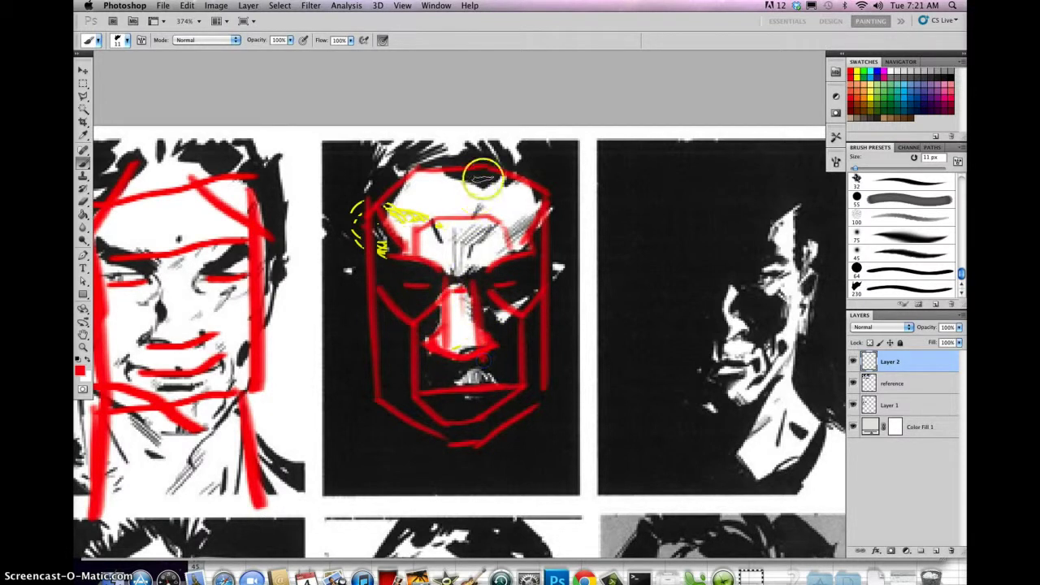
drag(403, 176, 419, 219)
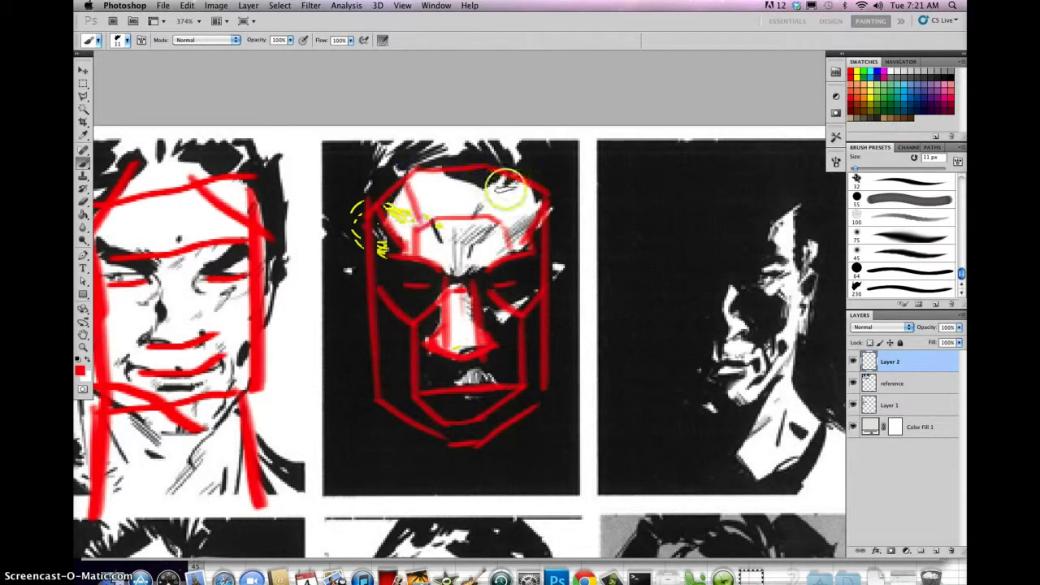
drag(516, 172, 500, 209)
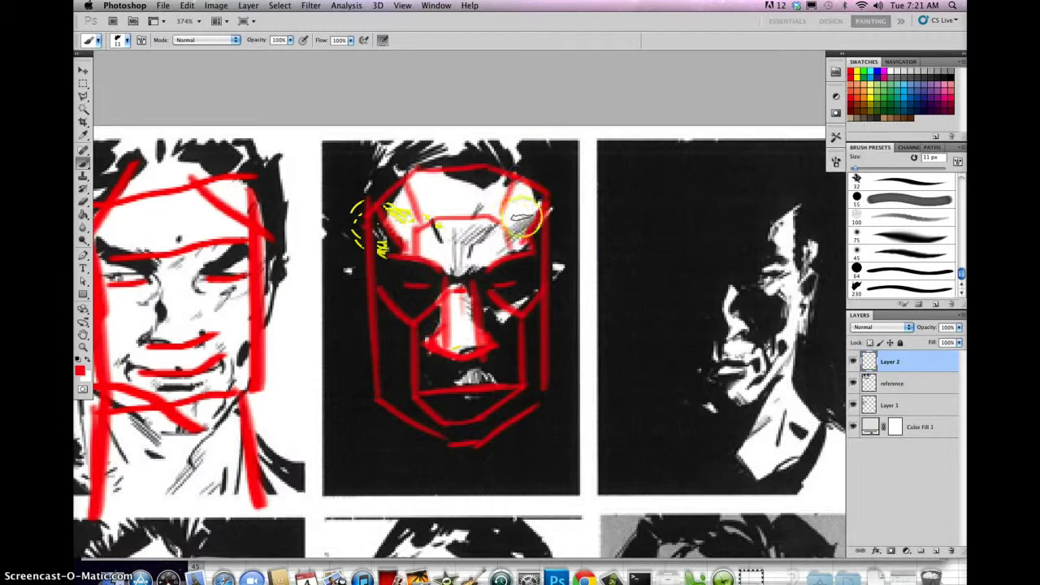
Switch the brush color to black, make Layer 1 active and hide the red tracings on Layer 2.
drag(542, 332, 284, 177)
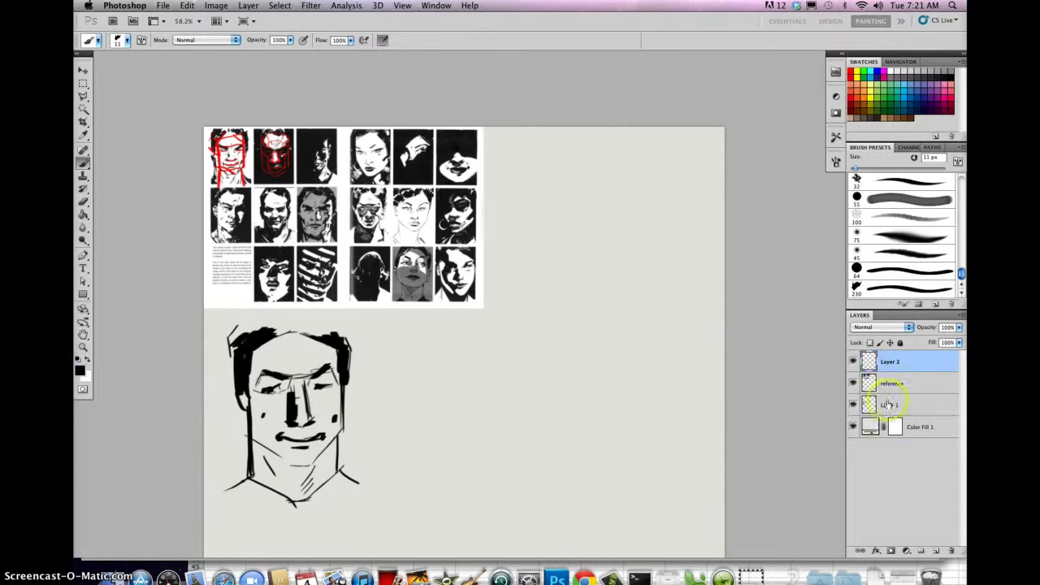
click(868, 404)
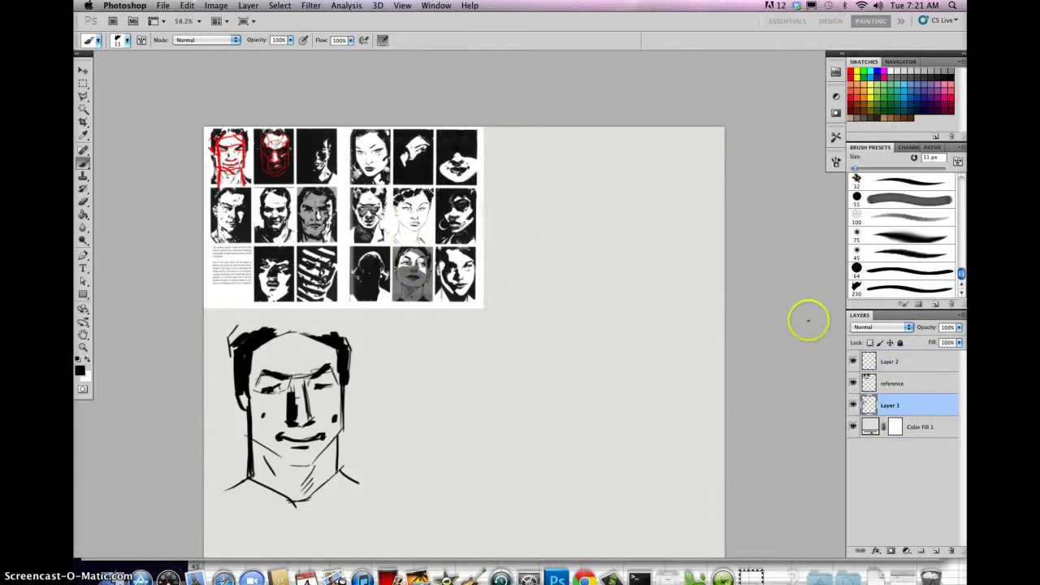
click(852, 360)
scroll(455, 288, down, 2)
scroll(455, 288, right, 2)
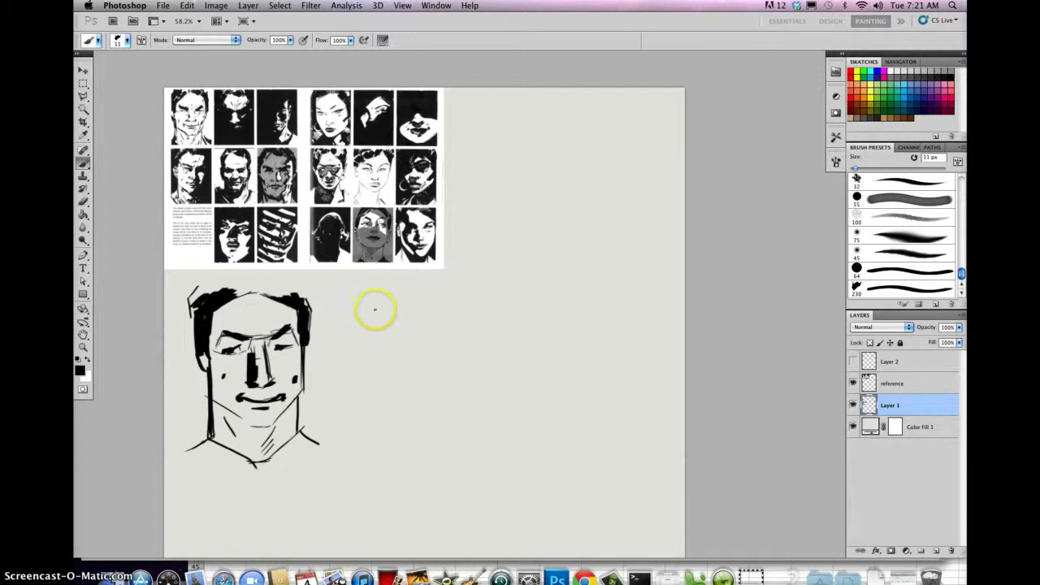
Draw a second head outline beside the finished one, with straight sides, an angled jaw, a flat chin and a faceted top.
drag(376, 394, 376, 398)
drag(376, 304, 379, 395)
drag(377, 320, 378, 372)
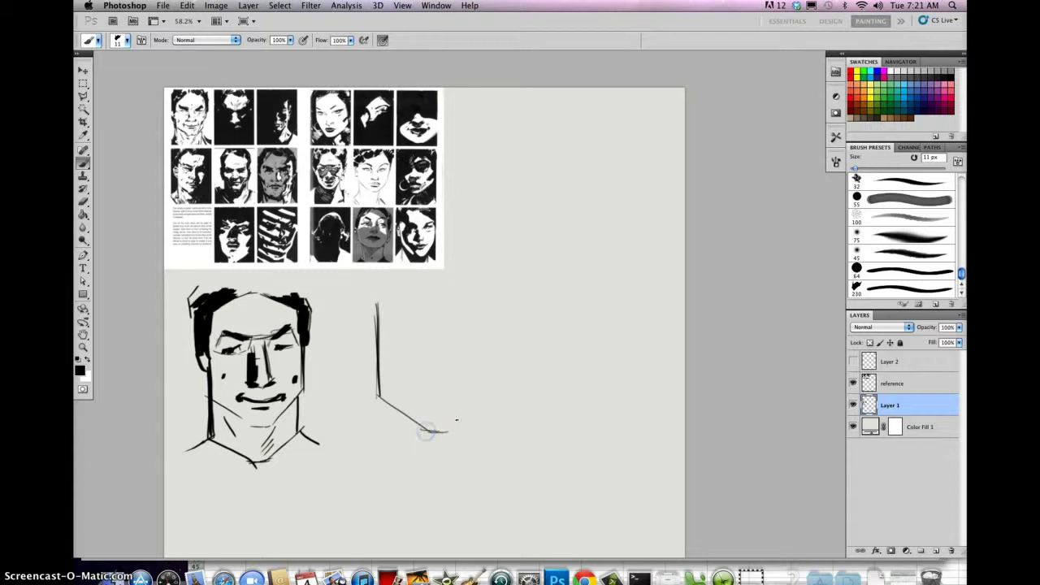
drag(426, 432, 470, 398)
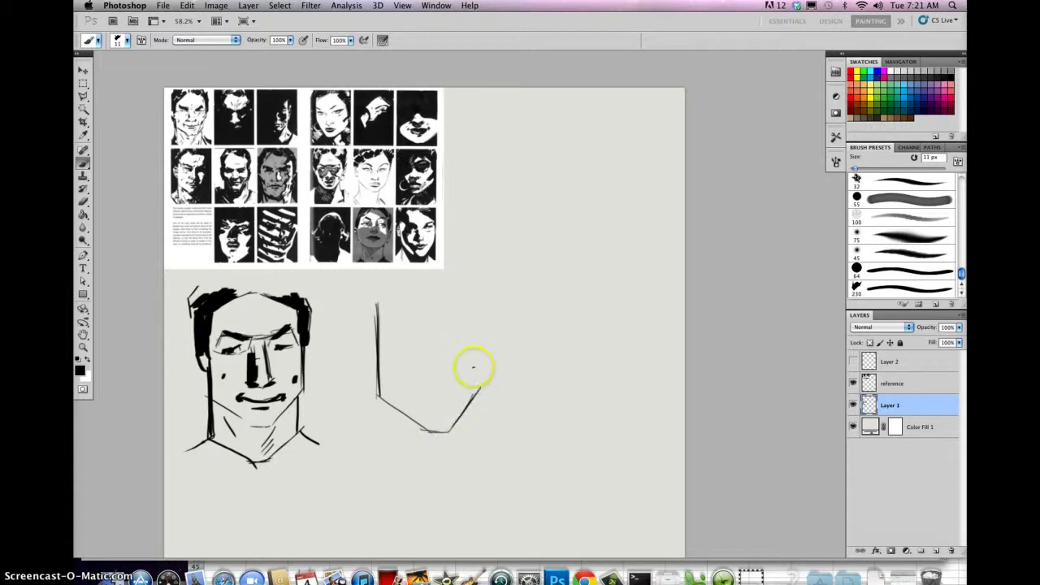
shift+click(481, 303)
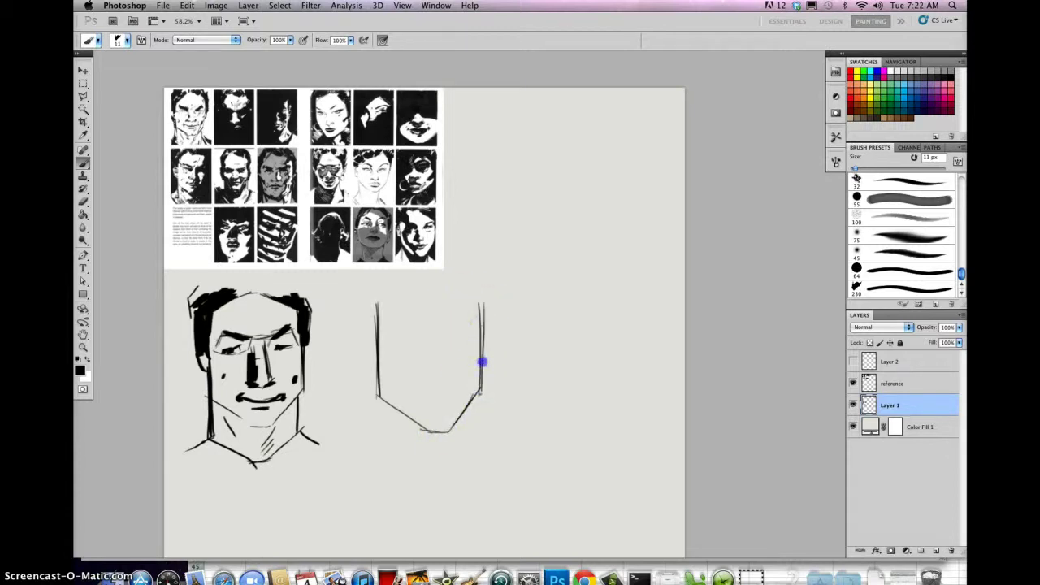
drag(482, 361, 483, 335)
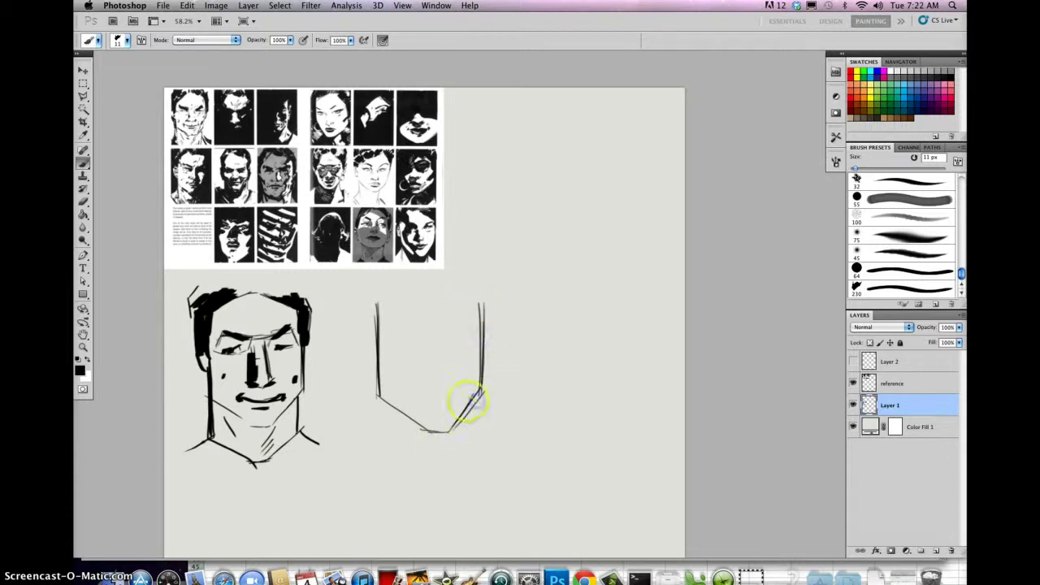
mouse_move(373, 308)
mouse_down()
mouse_move(415, 284)
mouse_move(446, 285)
mouse_up()
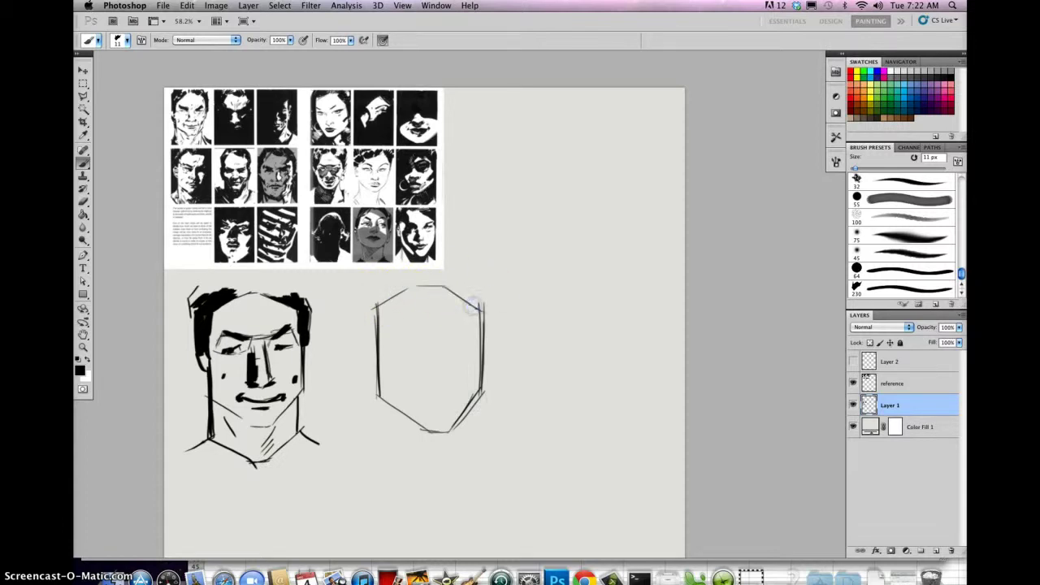
Add a vertical center line, a nose bridge mark, both eye lines and both brow strokes inside the new head.
click(436, 313)
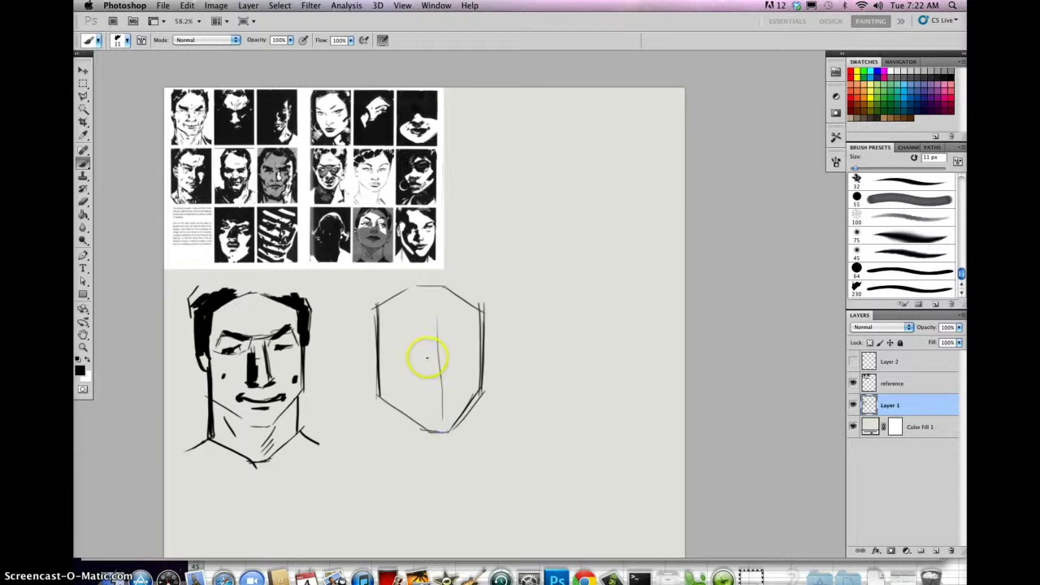
drag(398, 351, 458, 348)
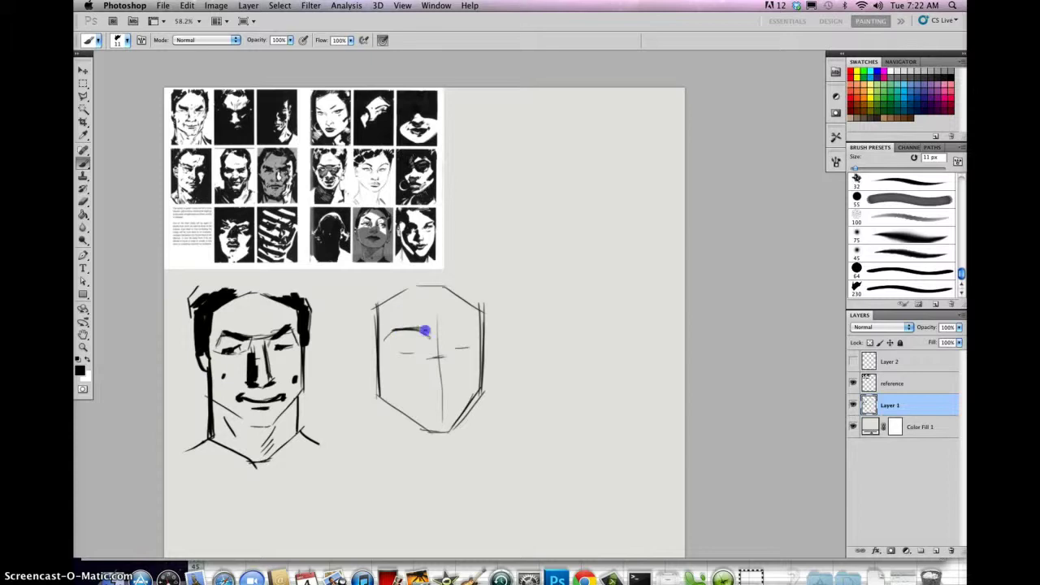
drag(423, 334, 425, 334)
click(452, 337)
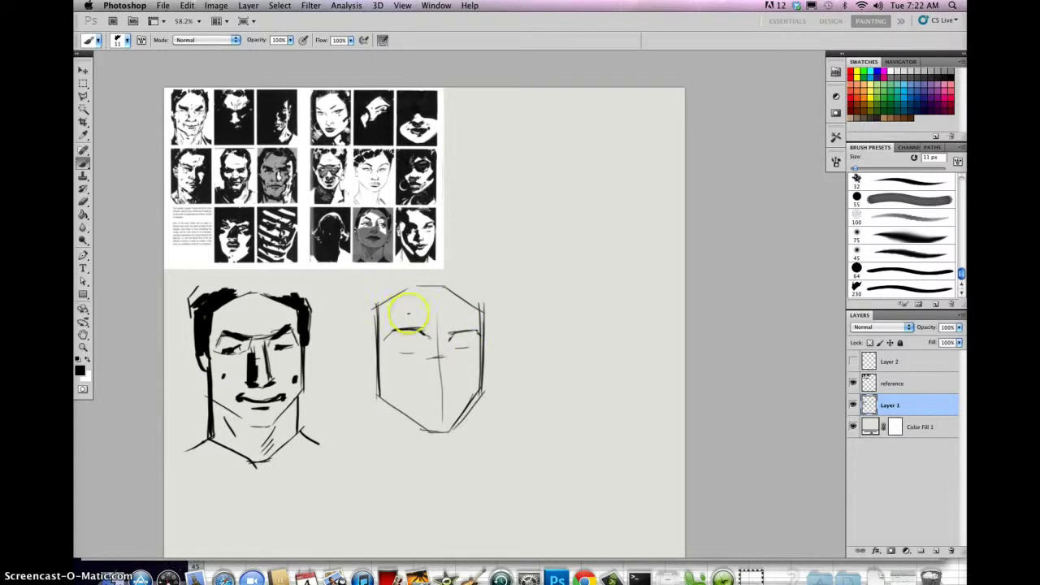
Sketch the forehead plane, nose, mouth lines, lower eye-socket edges and inner cheek lines on the new head.
drag(401, 303, 432, 295)
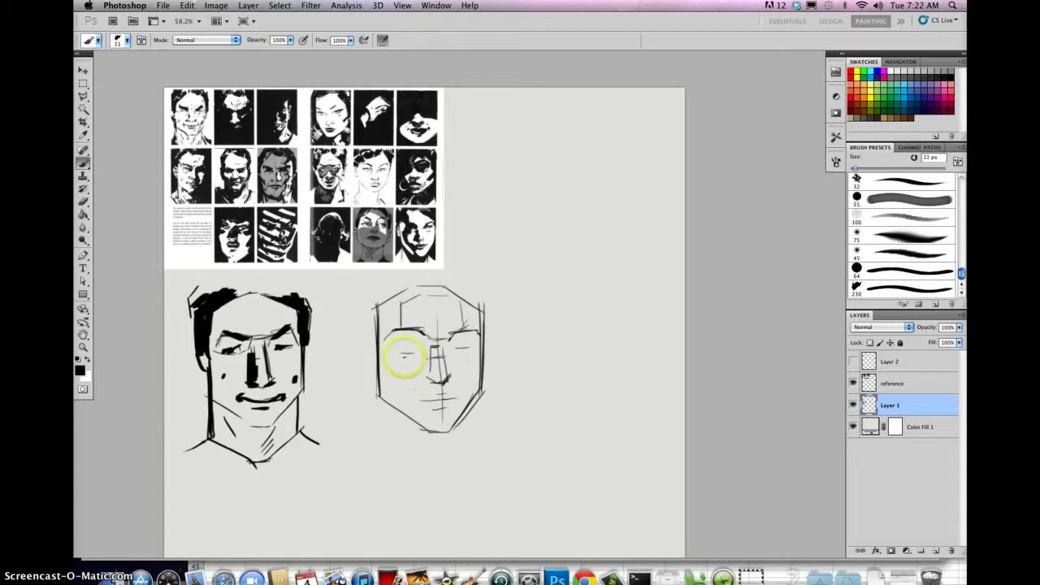
click(387, 348)
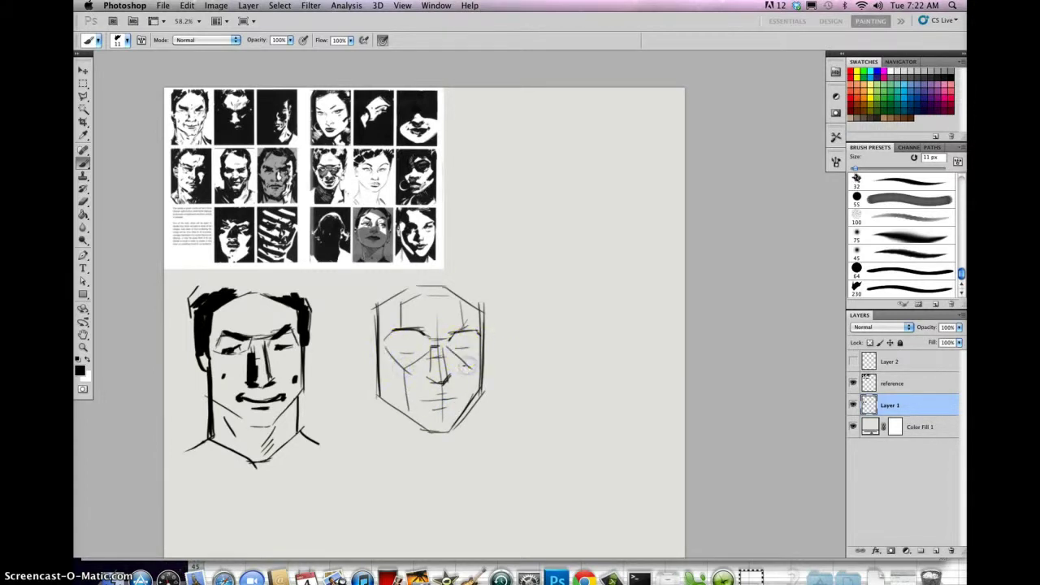
drag(485, 379, 451, 424)
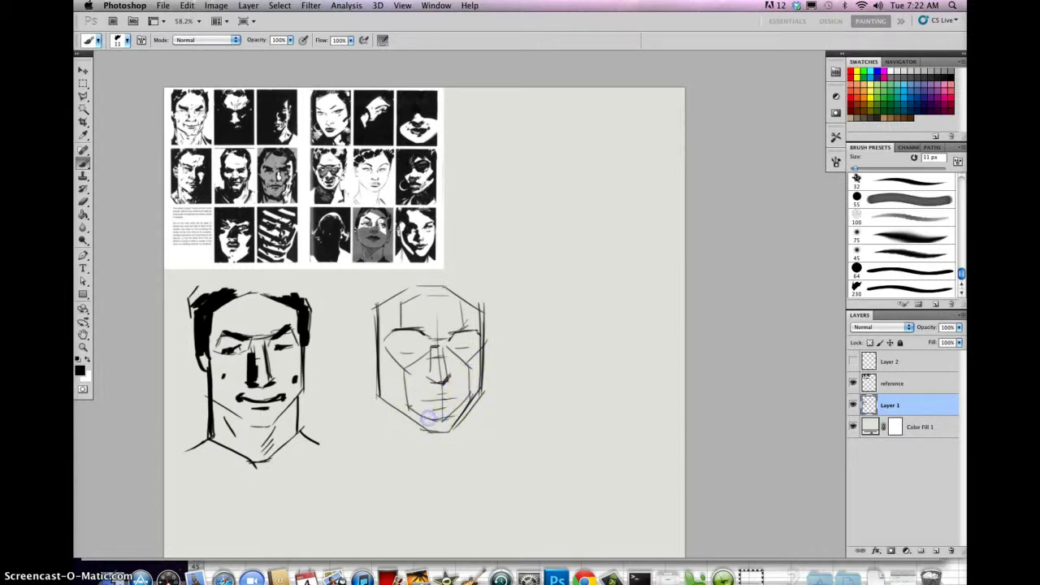
Complete the chin plane, mark both cheekbones with short dark strokes and undo the stray forehead stroke.
mouse_move(429, 418)
mouse_down()
mouse_move(482, 399)
mouse_move(471, 382)
mouse_up()
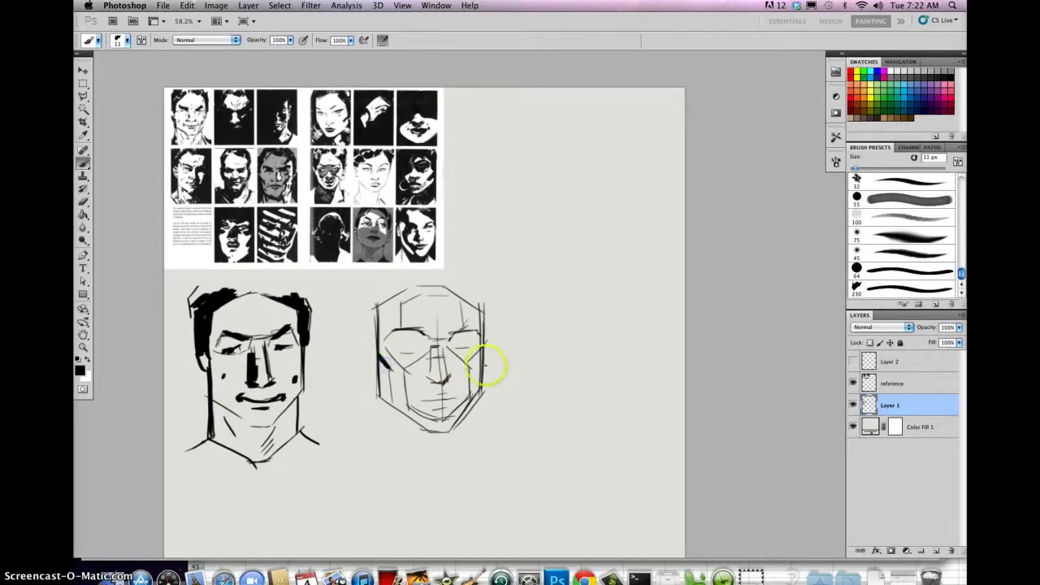
drag(380, 304, 404, 305)
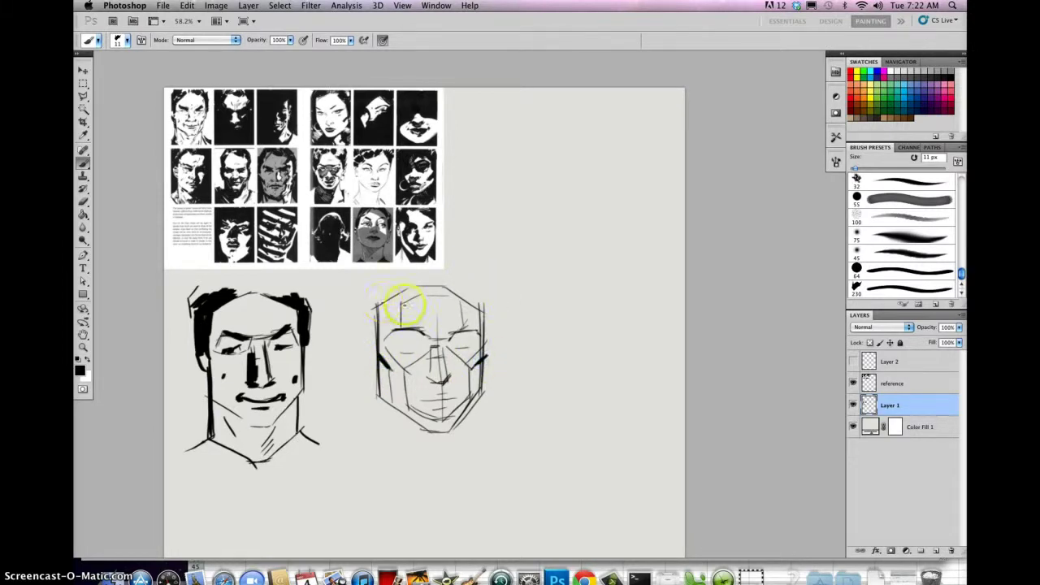
key(super+z)
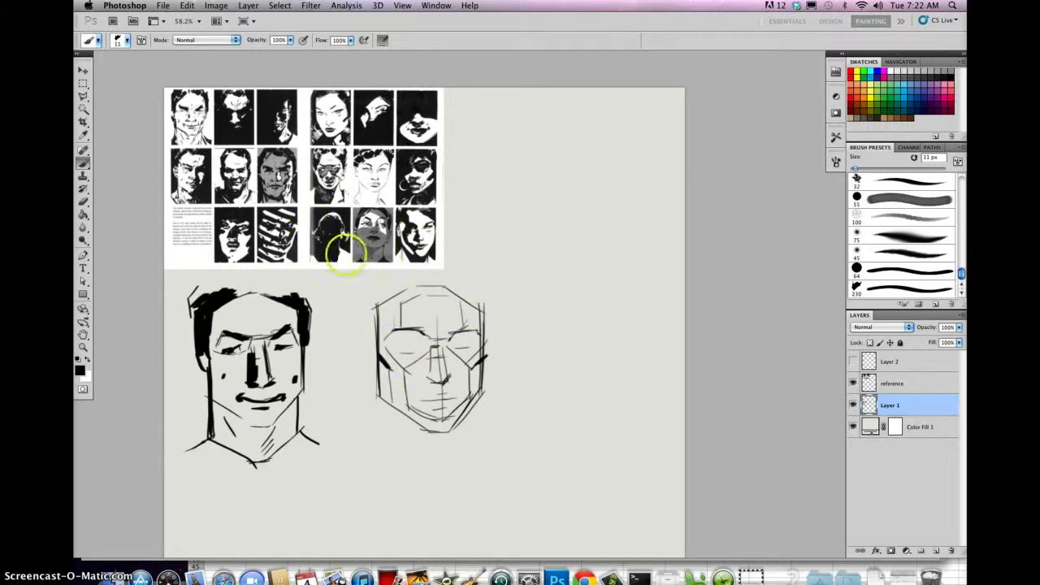
Add a layer above Layer 1 and draw a white light arrow down toward the head and two black arrows up from below.
click(936, 550)
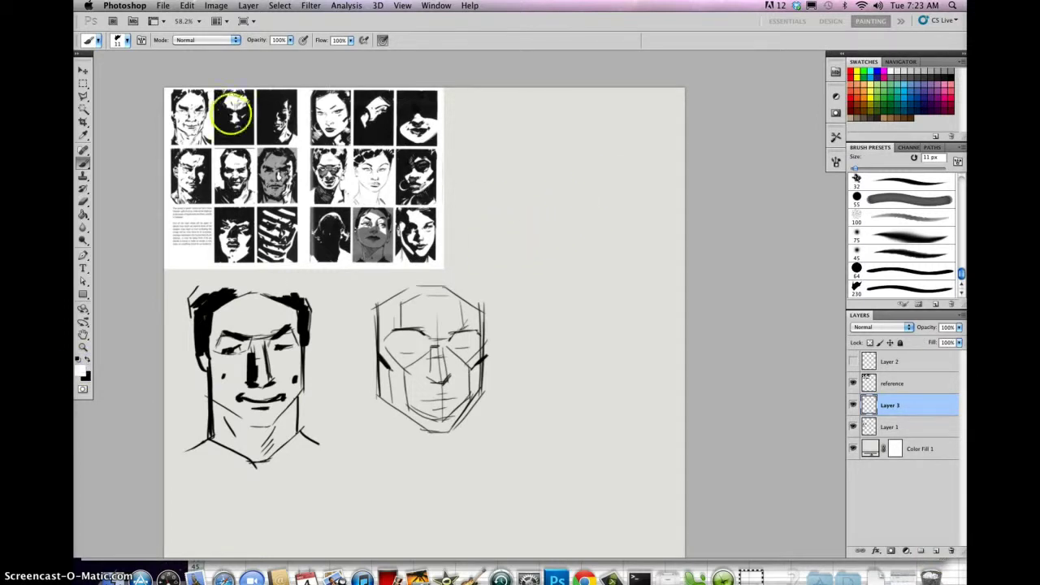
drag(465, 183, 464, 261)
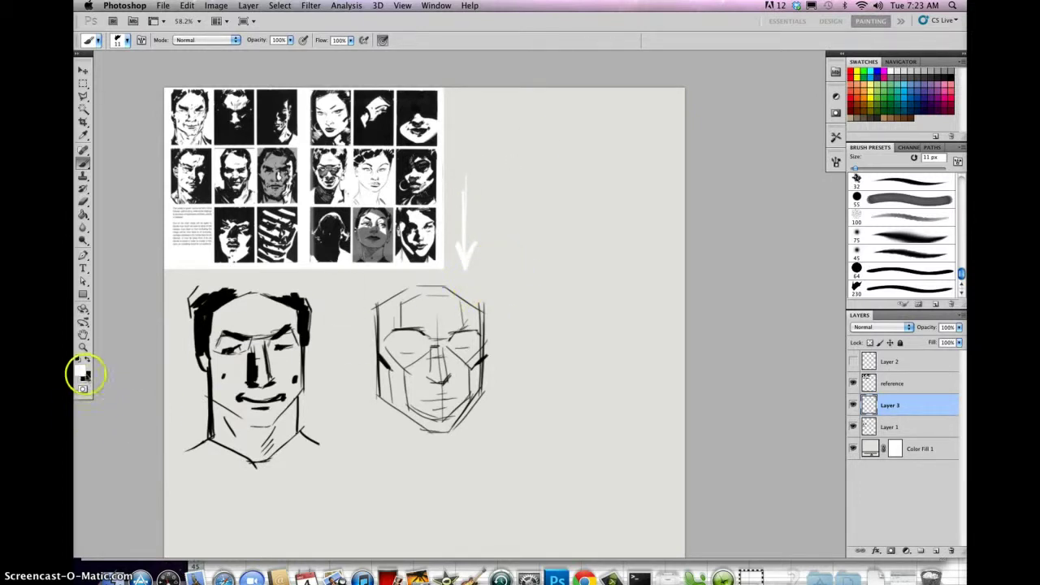
click(86, 359)
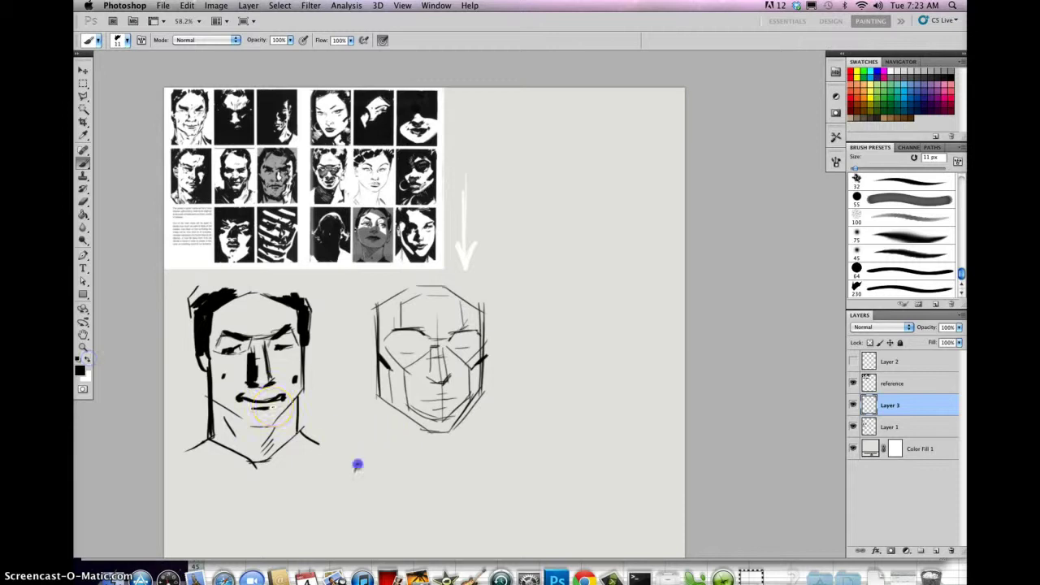
drag(514, 472, 495, 435)
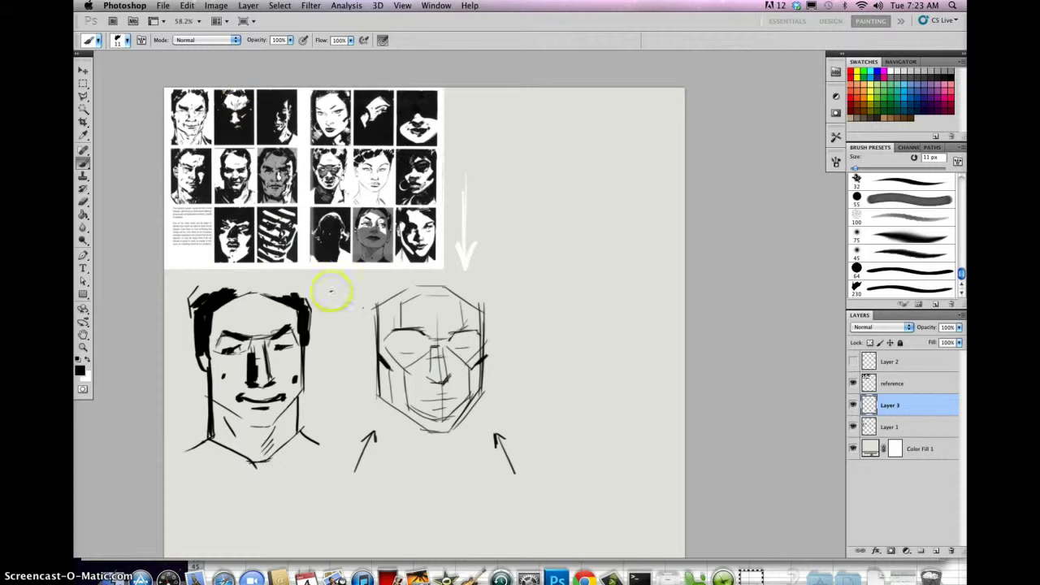
Paint the central forehead plane white with a 98 px brush and fill both eye sockets with solid black.
click(88, 362)
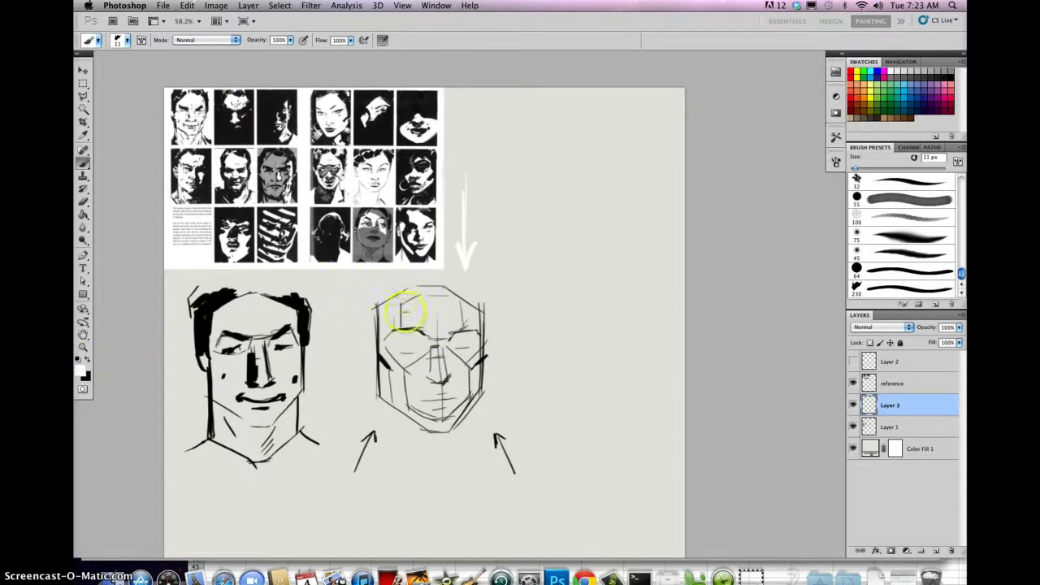
right_click(412, 317)
click(480, 341)
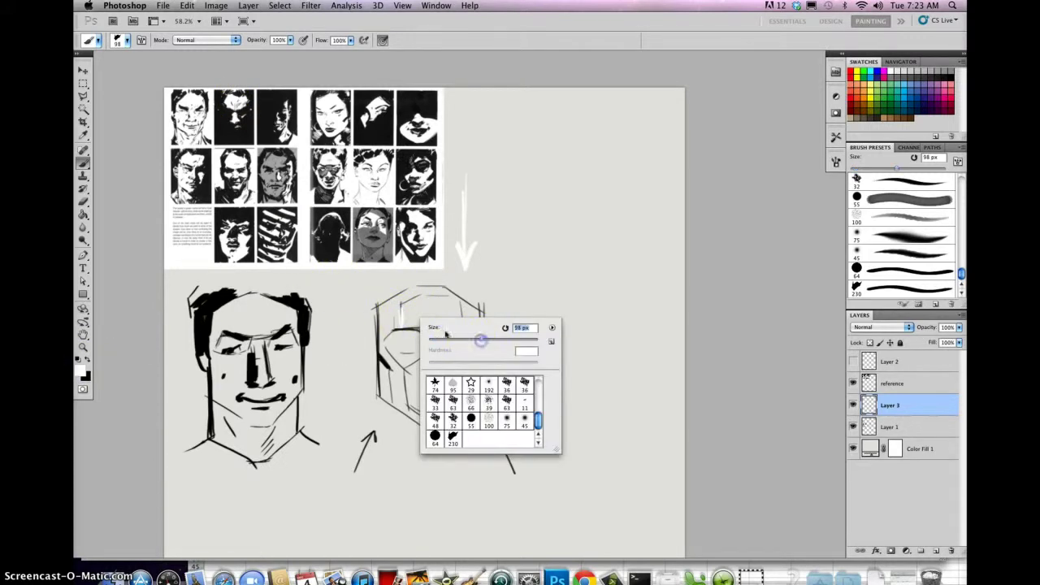
mouse_move(412, 306)
mouse_down()
mouse_move(413, 327)
mouse_move(425, 301)
mouse_move(446, 305)
mouse_move(430, 302)
mouse_up()
right_click(436, 317)
click(436, 313)
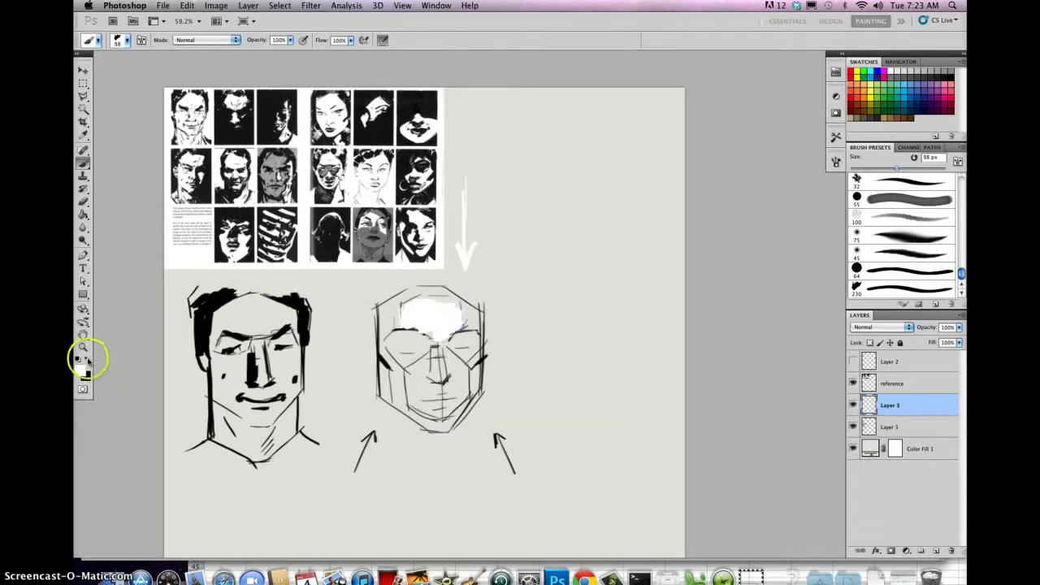
drag(401, 349, 393, 333)
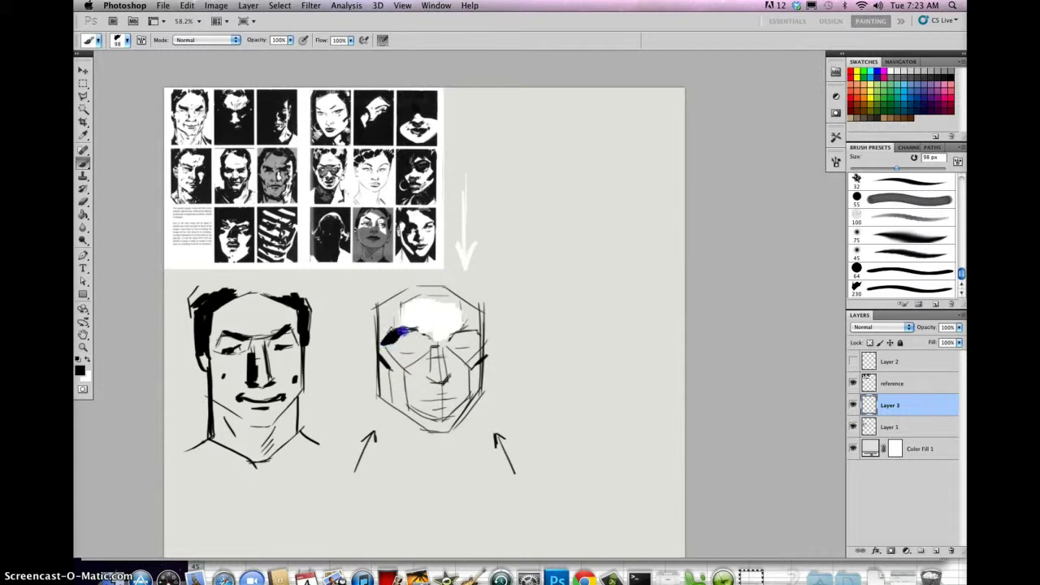
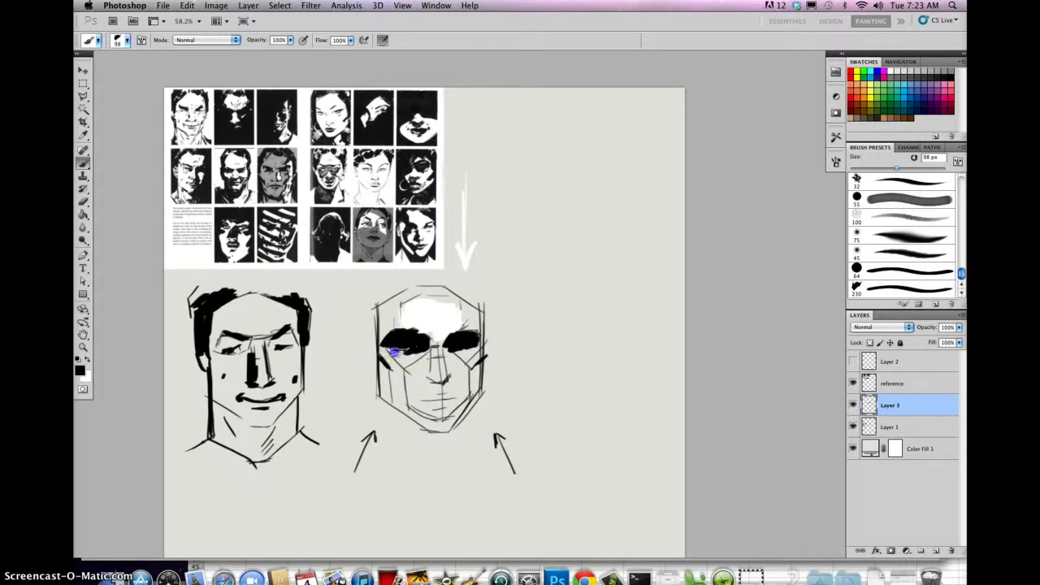
mouse_move(424, 319)
mouse_down()
mouse_move(443, 334)
mouse_move(469, 328)
mouse_up()
Hatch the planes of both cheeks in black on the second head with a 10 px brush.
right_click(413, 332)
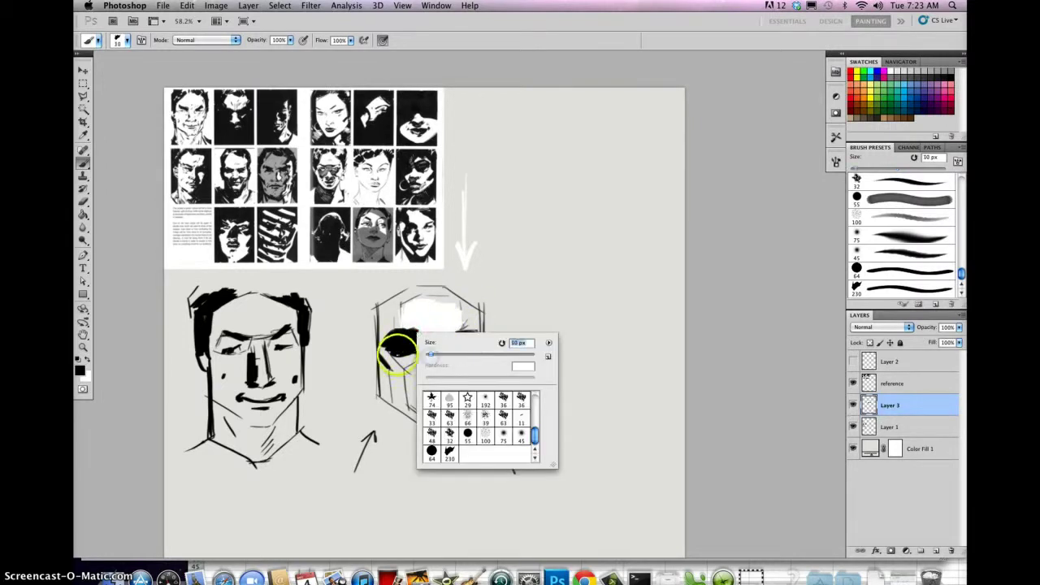
key(Return)
mouse_move(464, 366)
mouse_down()
mouse_move(474, 362)
mouse_move(463, 379)
mouse_move(528, 513)
mouse_move(450, 334)
mouse_up()
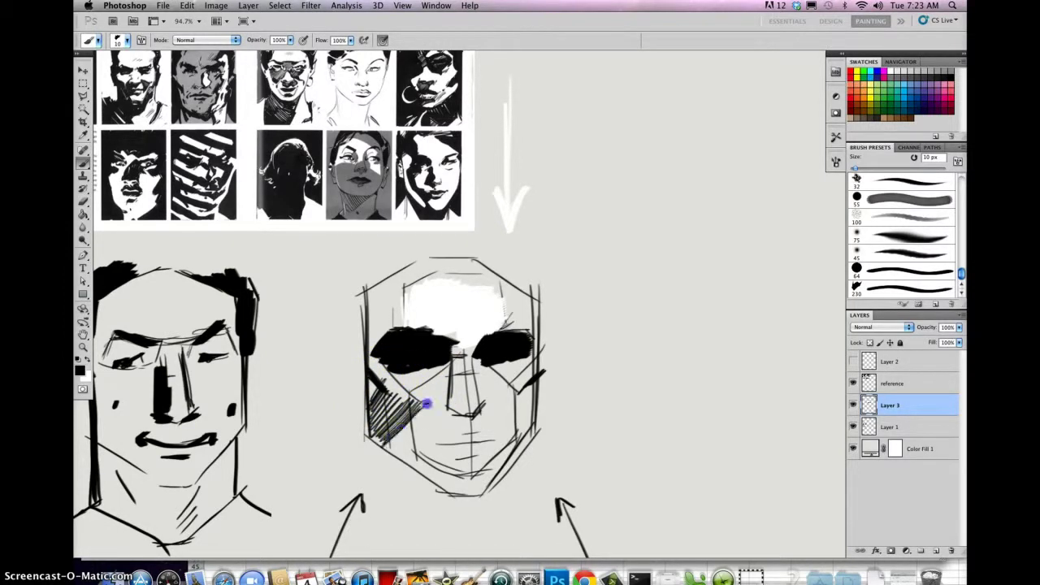
drag(390, 449, 425, 423)
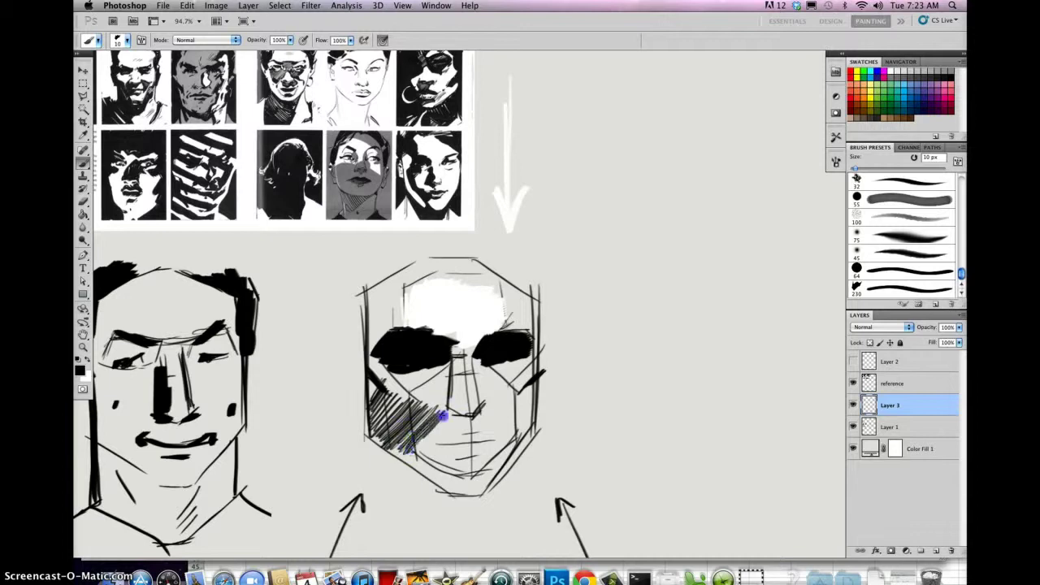
mouse_move(441, 480)
mouse_down()
mouse_move(453, 410)
mouse_move(420, 401)
mouse_up()
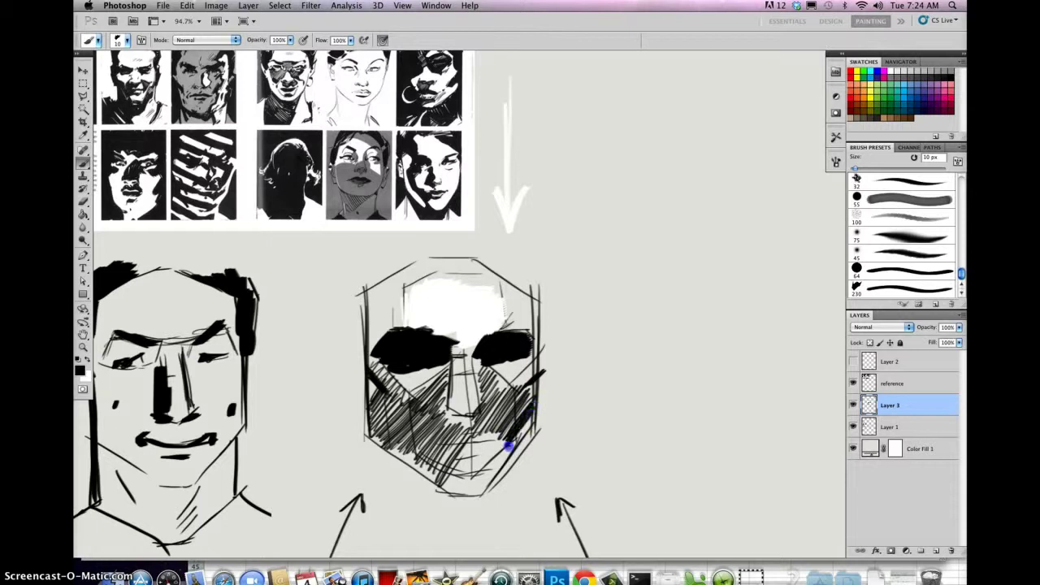
Extend the diagonal hatching over the mouth and chin and darken the cheek hatching with a second pass.
drag(503, 406, 481, 435)
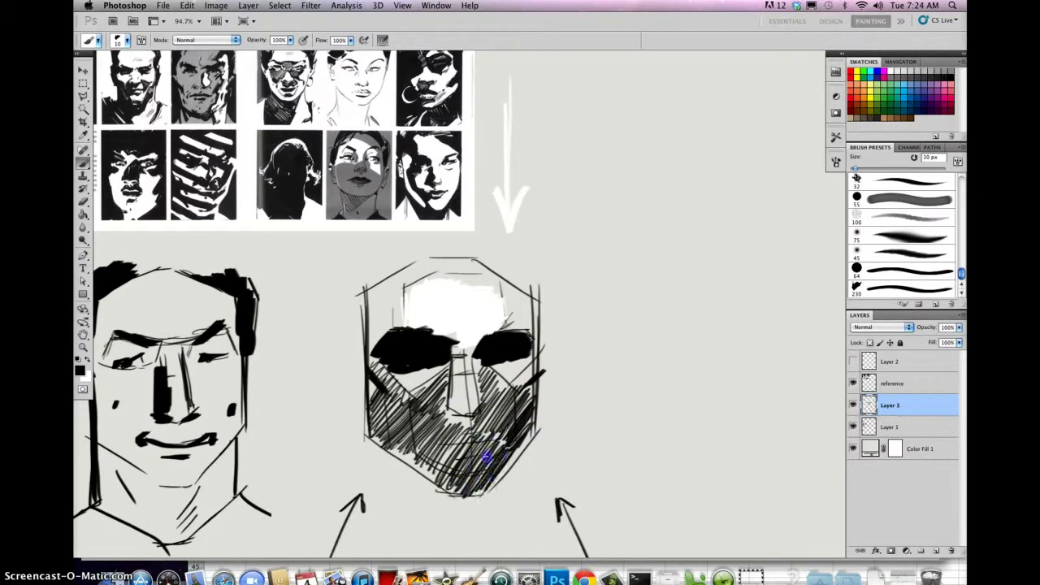
drag(486, 425, 470, 430)
drag(403, 389, 378, 397)
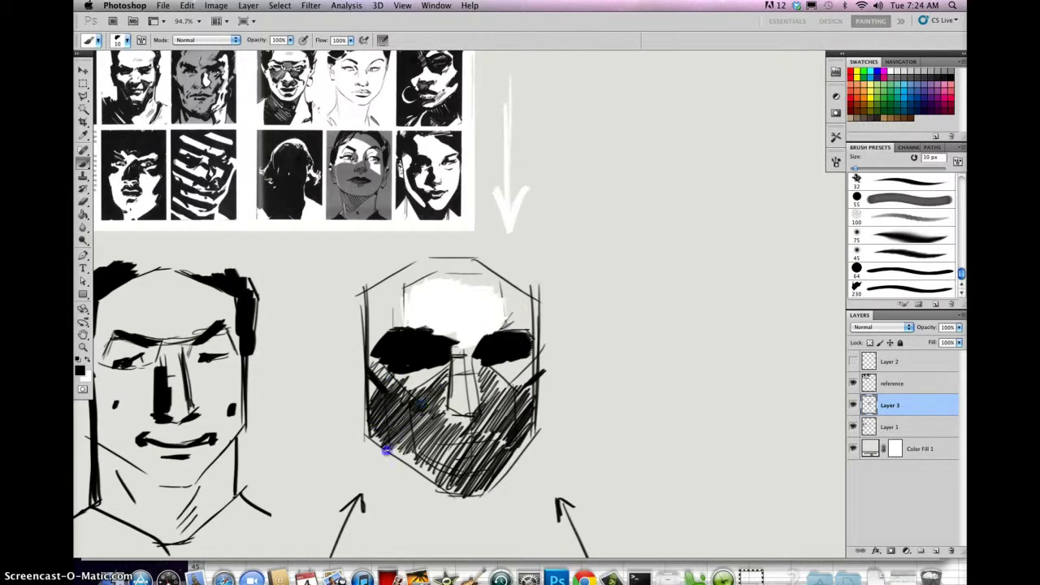
mouse_move(402, 446)
mouse_down()
mouse_move(433, 420)
mouse_move(415, 449)
mouse_up()
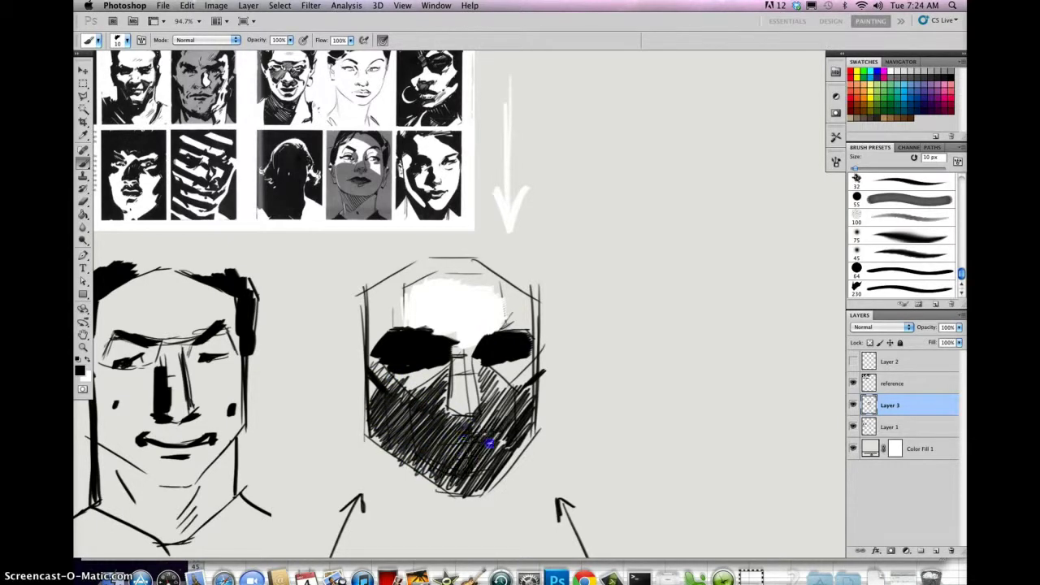
drag(504, 397, 495, 403)
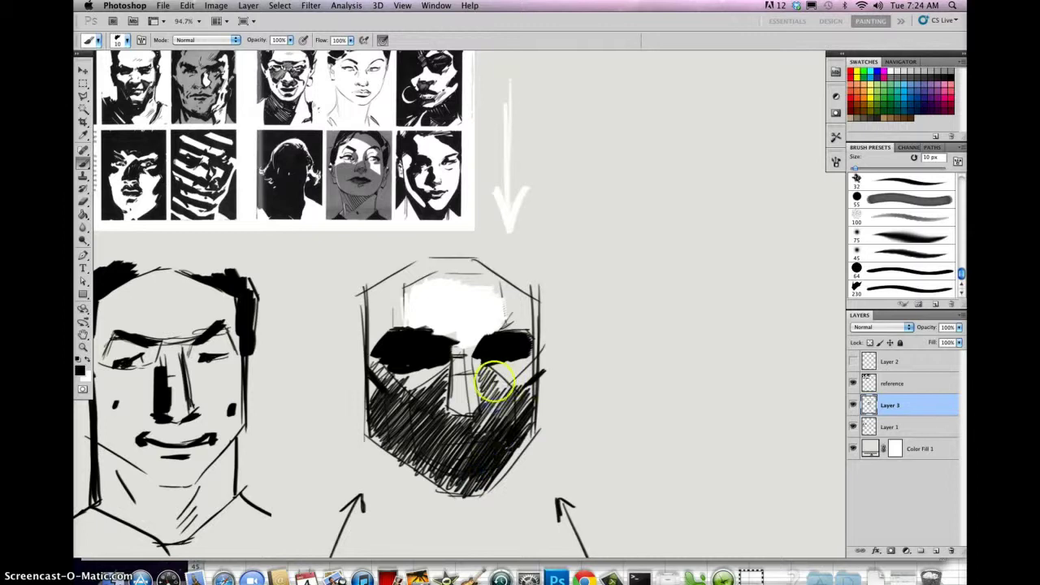
Outline the sides and underside of the nose in thick black with a 69 px brush.
mouse_move(362, 344)
mouse_down()
mouse_move(379, 433)
mouse_move(412, 461)
mouse_move(360, 394)
mouse_move(359, 363)
mouse_move(434, 382)
mouse_up()
right_click(358, 359)
click(380, 424)
mouse_move(437, 418)
mouse_down()
mouse_move(474, 481)
mouse_move(453, 442)
mouse_up()
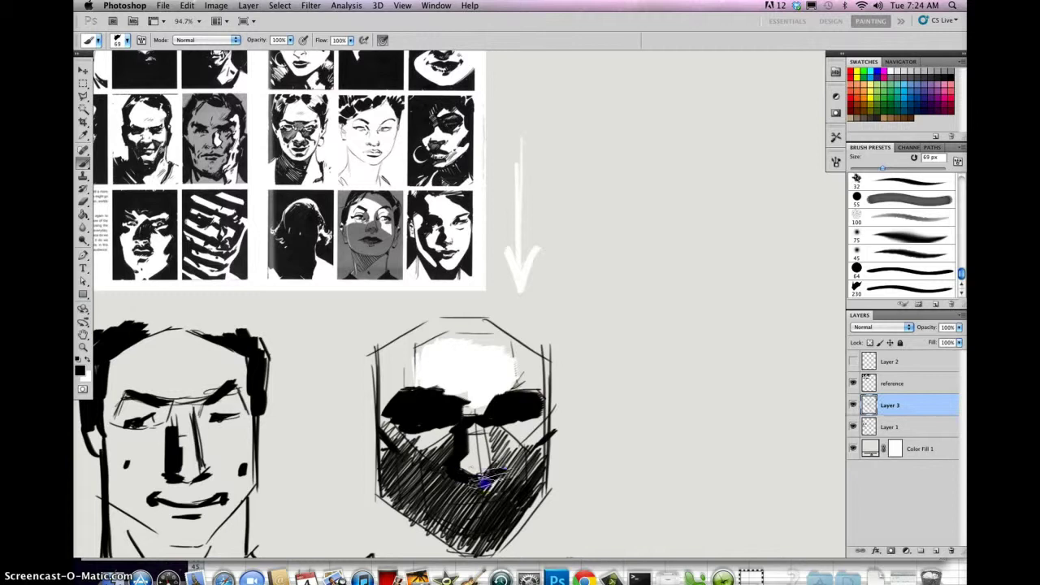
drag(476, 384, 472, 377)
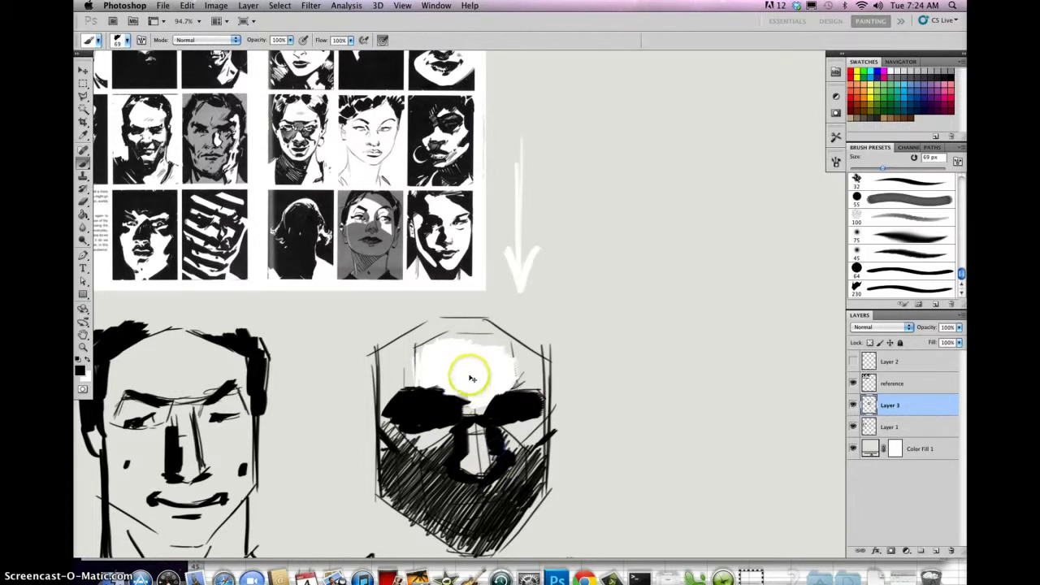
Sample the forehead's white and fill the front plane of the nose with it.
alt+click(470, 376)
drag(473, 432, 475, 433)
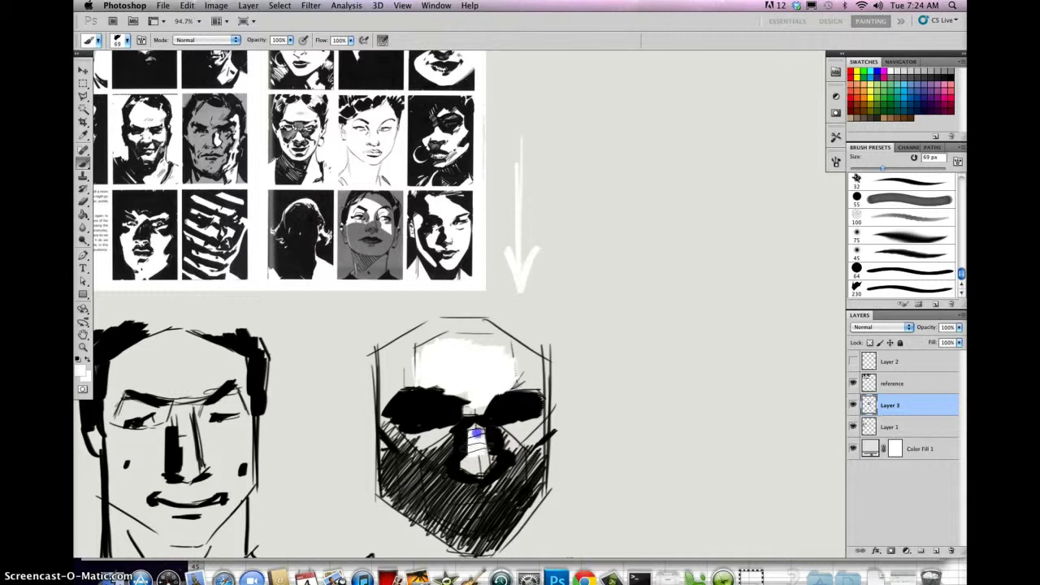
drag(488, 461, 483, 463)
drag(436, 416, 439, 405)
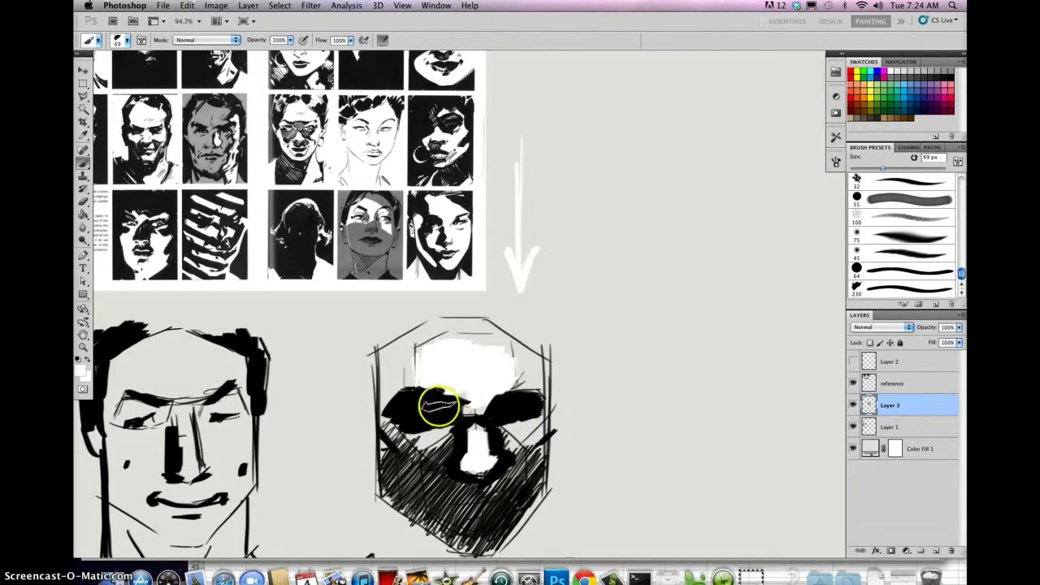
Switch back to black and fill both cheeks solid below the eye sockets, leaving a small light wedge on the right cheekbone.
click(78, 360)
key(x)
key(x)
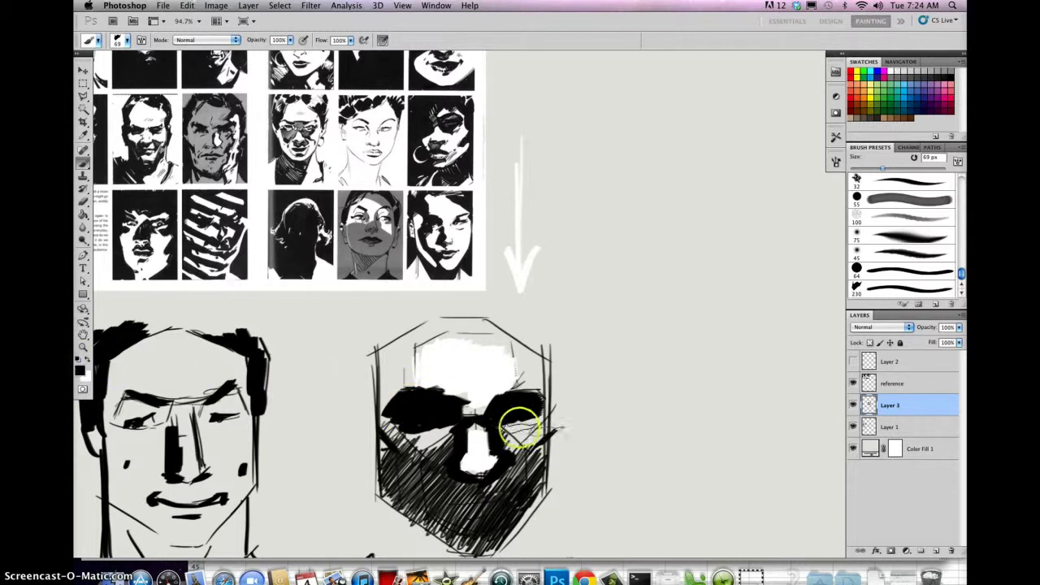
drag(383, 298, 455, 409)
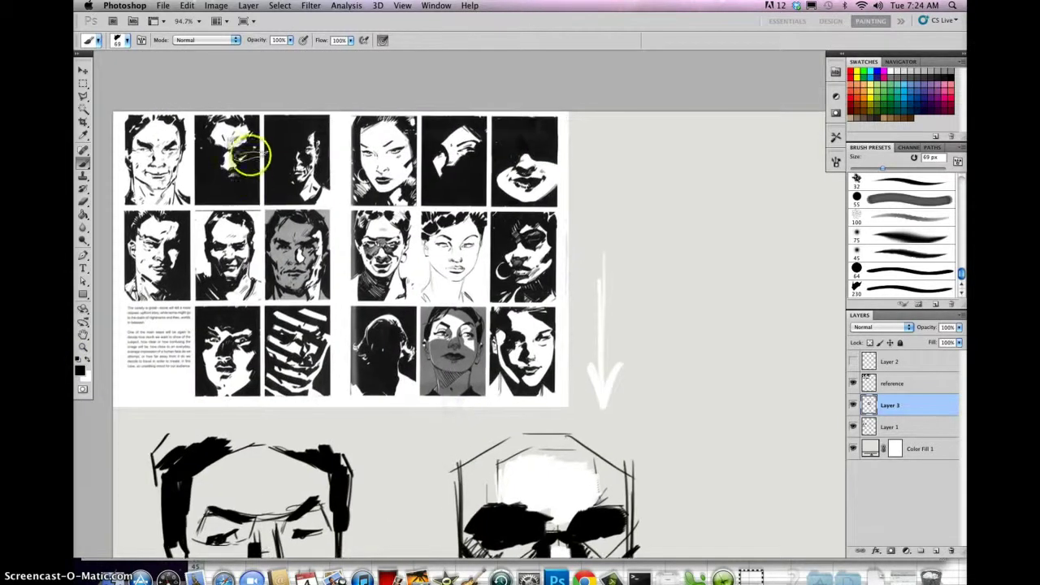
drag(547, 455, 461, 328)
mouse_move(532, 437)
mouse_down()
mouse_move(533, 425)
mouse_move(506, 464)
mouse_move(534, 414)
mouse_move(504, 434)
mouse_up()
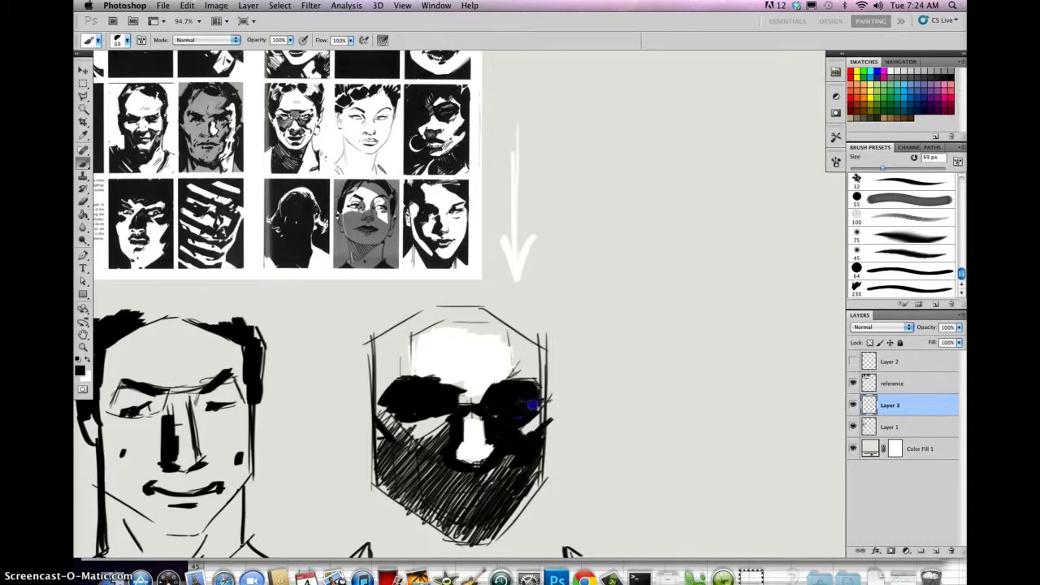
mouse_move(372, 360)
mouse_down()
mouse_move(448, 471)
mouse_move(391, 361)
mouse_up()
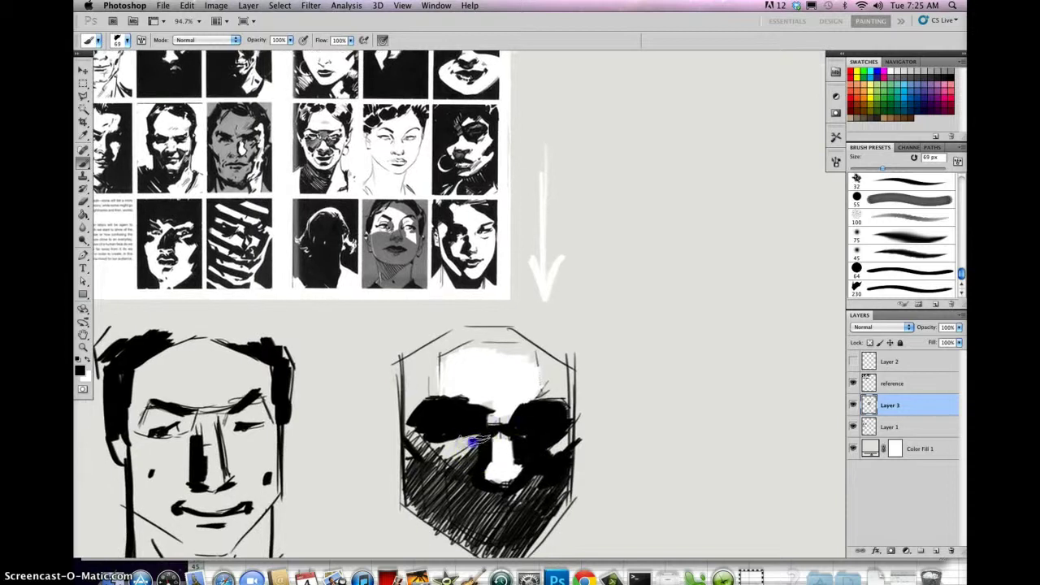
mouse_move(451, 485)
mouse_down()
mouse_move(435, 452)
mouse_move(425, 464)
mouse_move(415, 436)
mouse_move(427, 505)
mouse_move(453, 500)
mouse_move(476, 531)
mouse_move(494, 492)
mouse_move(519, 536)
mouse_move(543, 503)
mouse_up()
Paint both temples solid black down to the eye sockets, framing the sides of the white forehead.
mouse_move(373, 305)
mouse_down()
mouse_move(441, 404)
mouse_move(344, 343)
mouse_up()
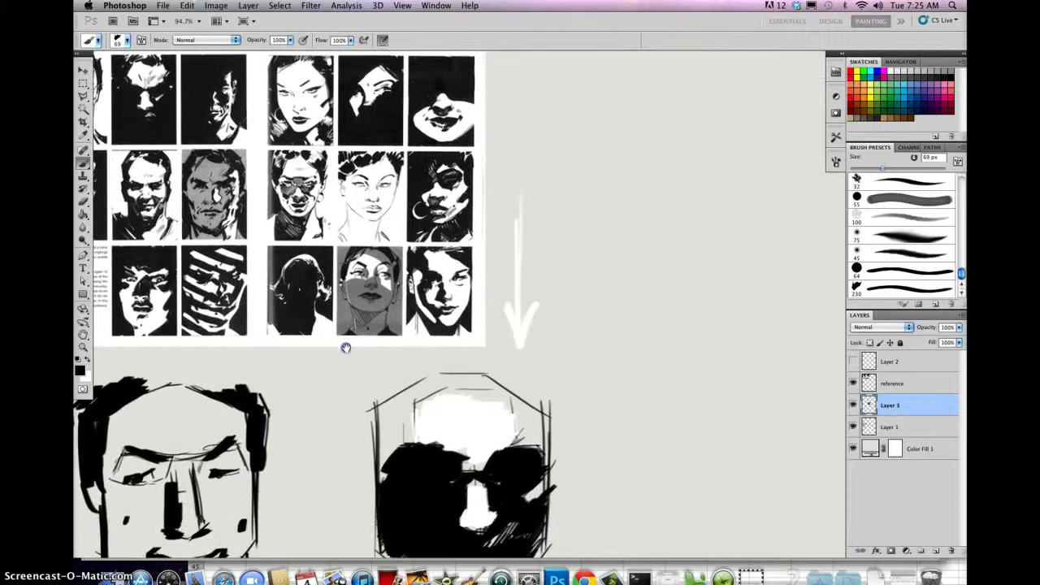
mouse_move(425, 461)
mouse_down()
mouse_move(398, 419)
mouse_move(406, 436)
mouse_move(390, 447)
mouse_up()
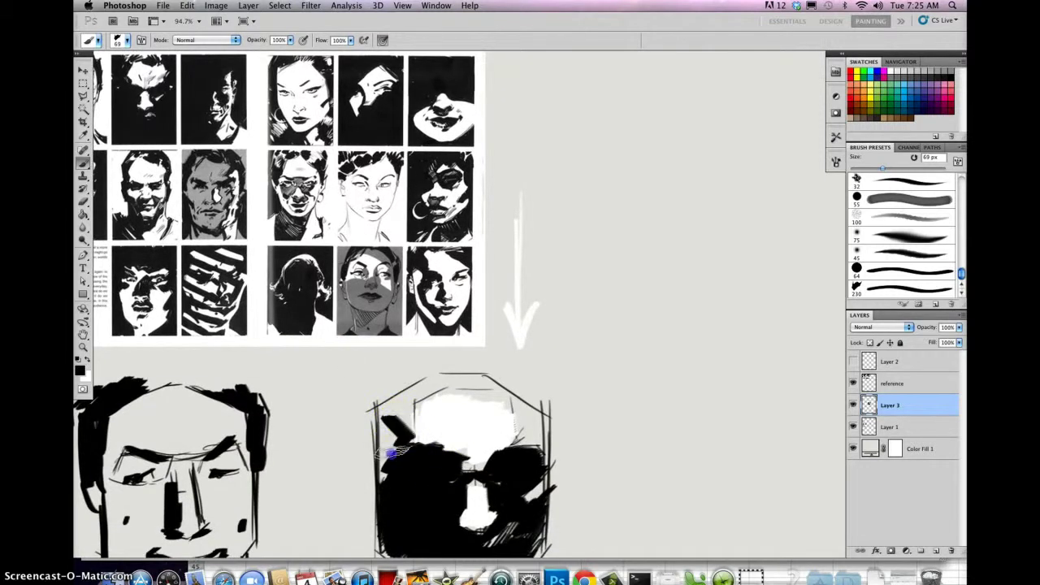
mouse_move(531, 424)
mouse_down()
mouse_move(511, 419)
mouse_move(533, 446)
mouse_move(539, 412)
mouse_up()
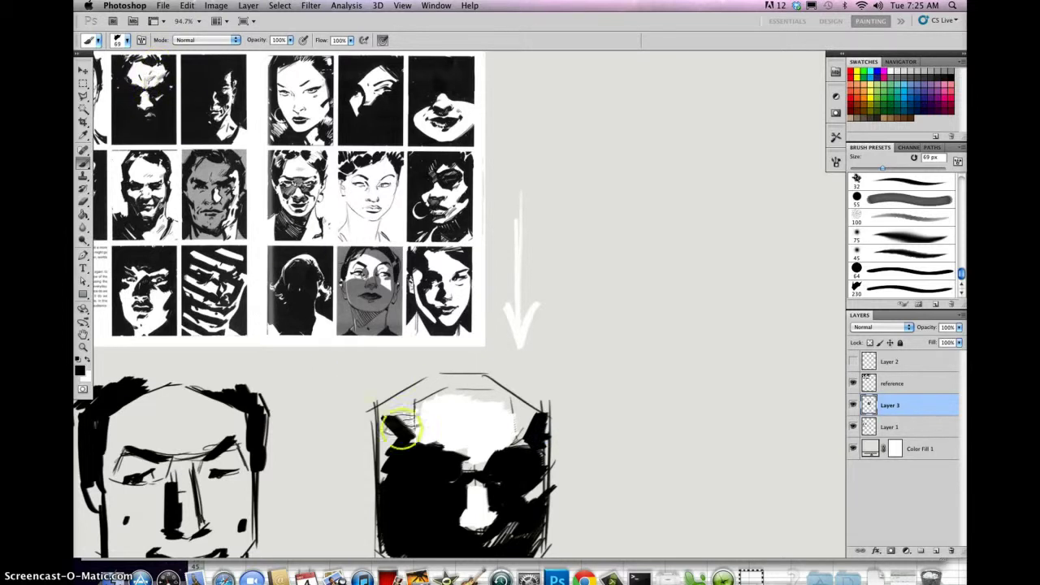
mouse_move(416, 381)
mouse_down()
mouse_move(386, 423)
mouse_move(389, 399)
mouse_move(387, 443)
mouse_up()
mouse_move(545, 414)
mouse_down()
mouse_move(526, 391)
mouse_move(540, 416)
mouse_up()
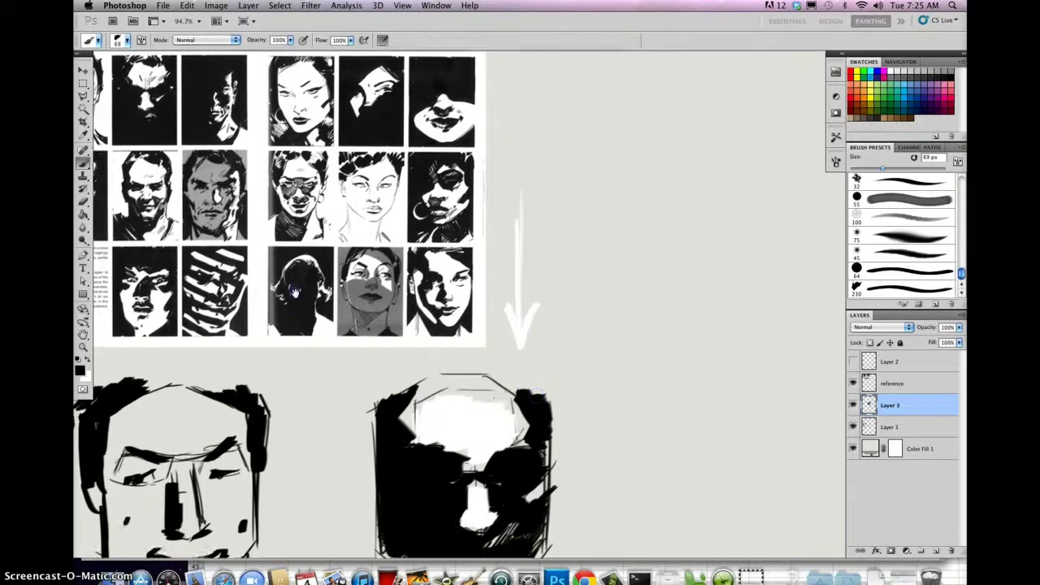
Paint a black hair mass across the top and upper corners of the head, and undo the last stroke.
drag(293, 290, 313, 303)
mouse_move(440, 406)
mouse_down()
mouse_move(492, 399)
mouse_move(487, 388)
mouse_move(493, 398)
mouse_move(485, 375)
mouse_move(492, 394)
mouse_move(471, 379)
mouse_move(449, 387)
mouse_move(428, 424)
mouse_move(402, 417)
mouse_move(424, 398)
mouse_move(393, 407)
mouse_up()
mouse_move(522, 383)
mouse_down()
mouse_move(517, 398)
mouse_move(564, 409)
mouse_up()
drag(465, 417, 450, 357)
mouse_move(375, 376)
mouse_down()
mouse_move(374, 454)
mouse_move(380, 385)
mouse_up()
key(super+z)
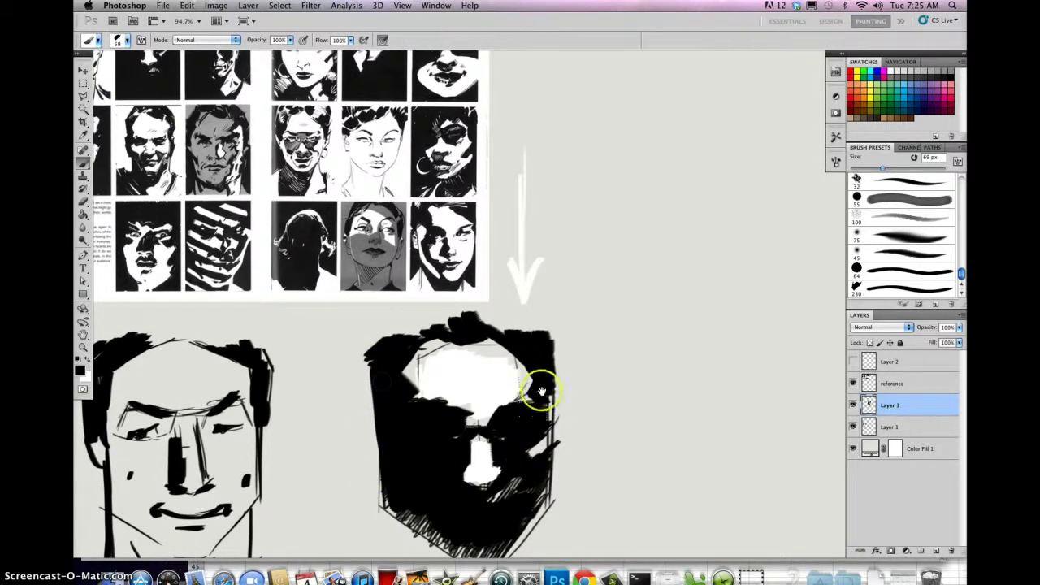
Fill the outer right side of the face with black and touch up the lower forehead edge in white.
drag(541, 388, 476, 357)
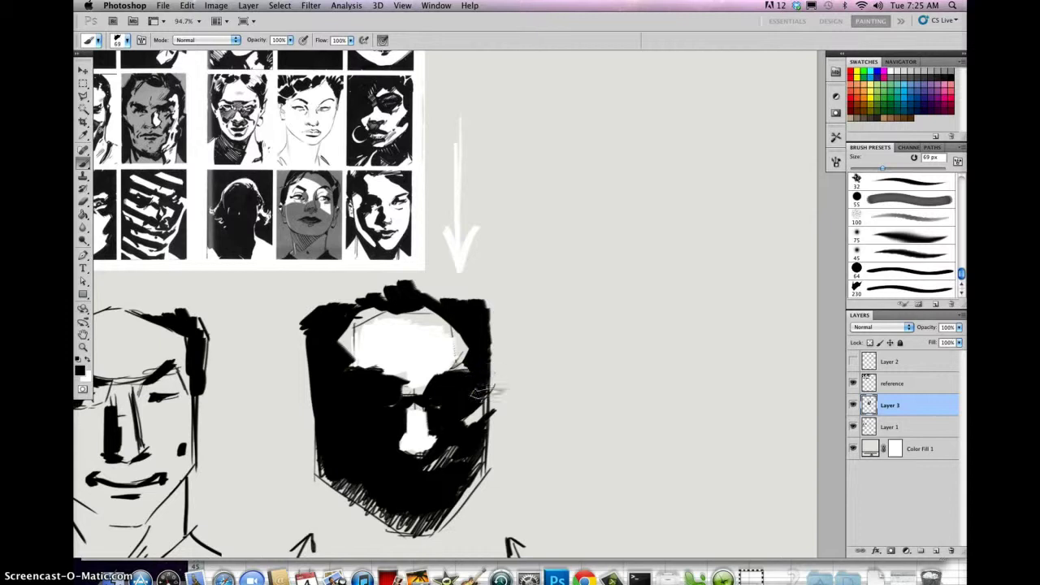
mouse_move(486, 420)
mouse_down()
mouse_move(478, 471)
mouse_move(479, 458)
mouse_move(452, 450)
mouse_move(429, 479)
mouse_up()
drag(448, 385, 459, 376)
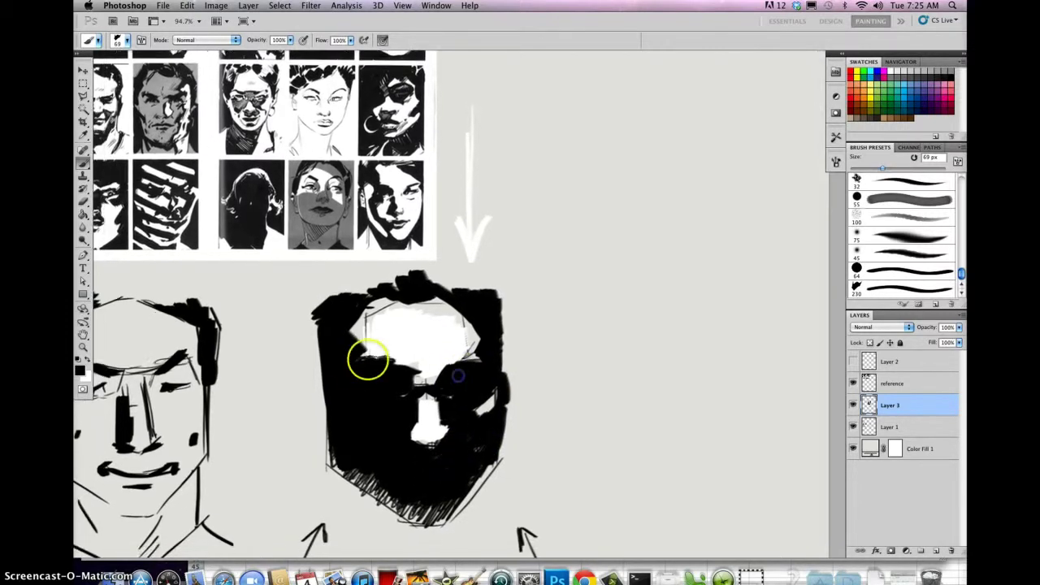
key(x)
drag(399, 361, 377, 358)
Switch back to black and cover the remaining hatching along the jaw and chin.
mouse_move(452, 330)
mouse_down()
mouse_move(430, 311)
mouse_move(415, 312)
mouse_move(518, 430)
mouse_move(529, 479)
mouse_up()
mouse_move(464, 414)
mouse_down()
mouse_move(424, 282)
mouse_move(415, 278)
mouse_move(444, 340)
mouse_move(362, 282)
mouse_up()
key(x)
mouse_move(332, 487)
mouse_down()
mouse_move(383, 530)
mouse_move(346, 493)
mouse_up()
Select and show Layer 2 with the reference overlays, and set the foreground color to bright red.
drag(446, 439, 524, 571)
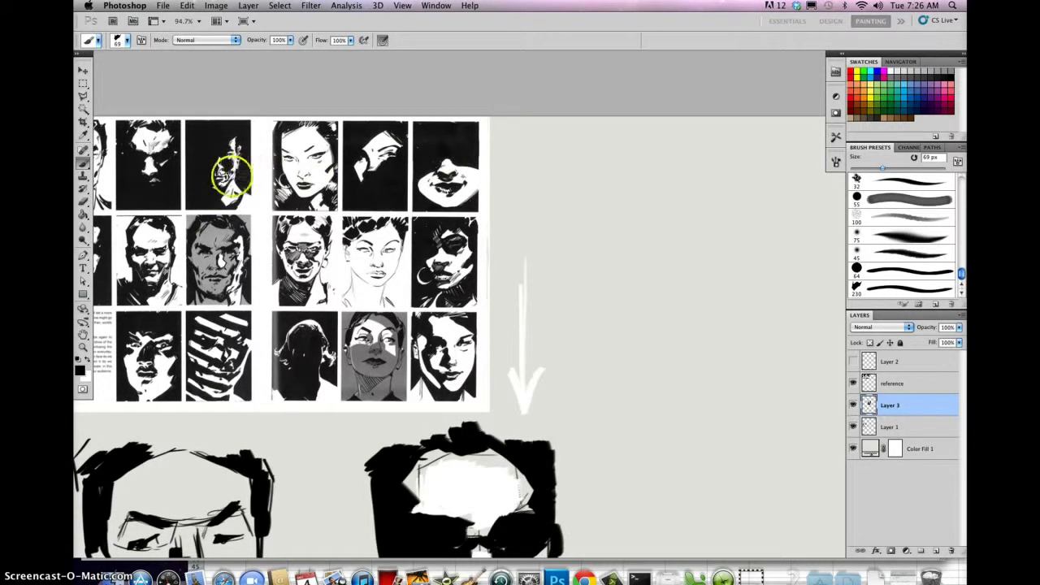
click(889, 363)
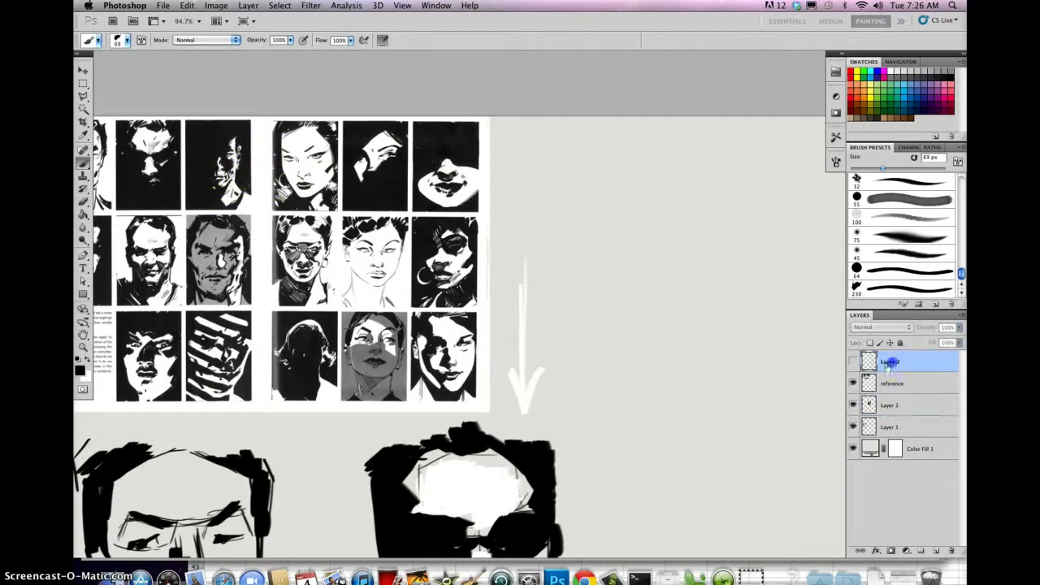
click(852, 361)
click(87, 359)
click(82, 367)
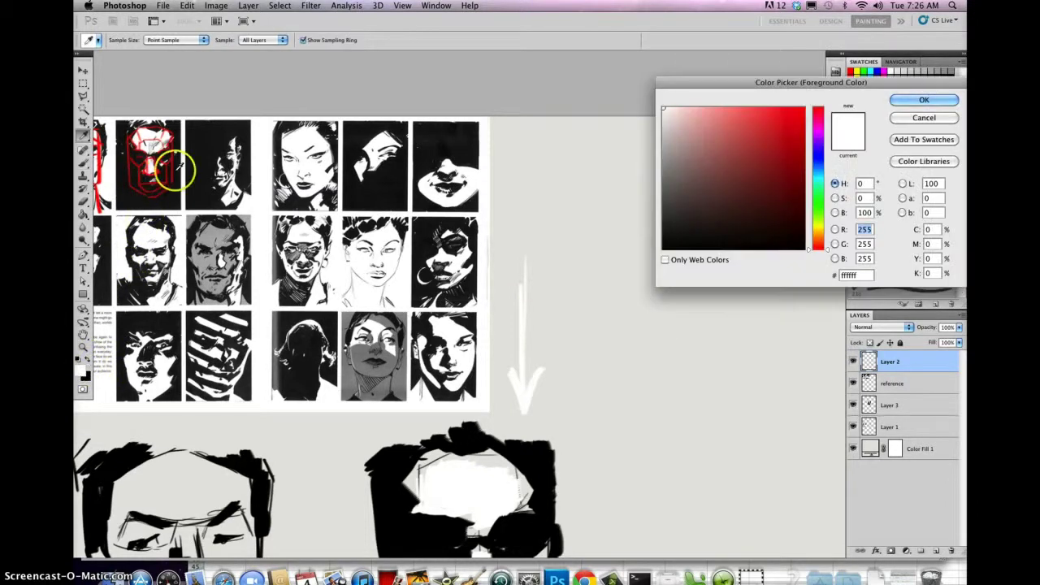
drag(751, 99, 804, 108)
click(924, 99)
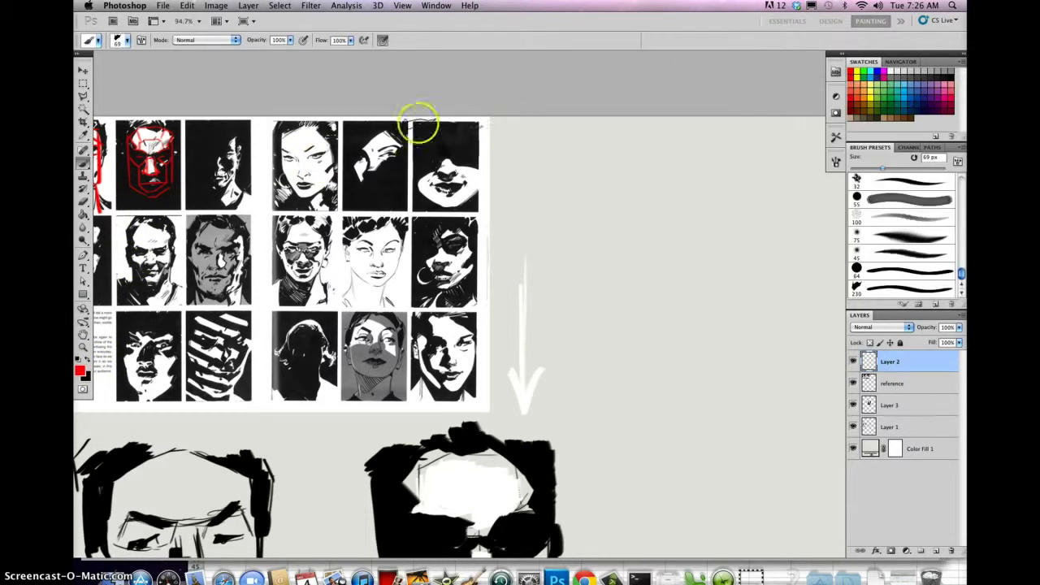
Draw thick red light arrows toward the third top-row reference portrait from the right, upper left and lower left.
mouse_move(394, 146)
mouse_down()
mouse_move(266, 158)
mouse_move(299, 172)
mouse_move(290, 147)
mouse_up()
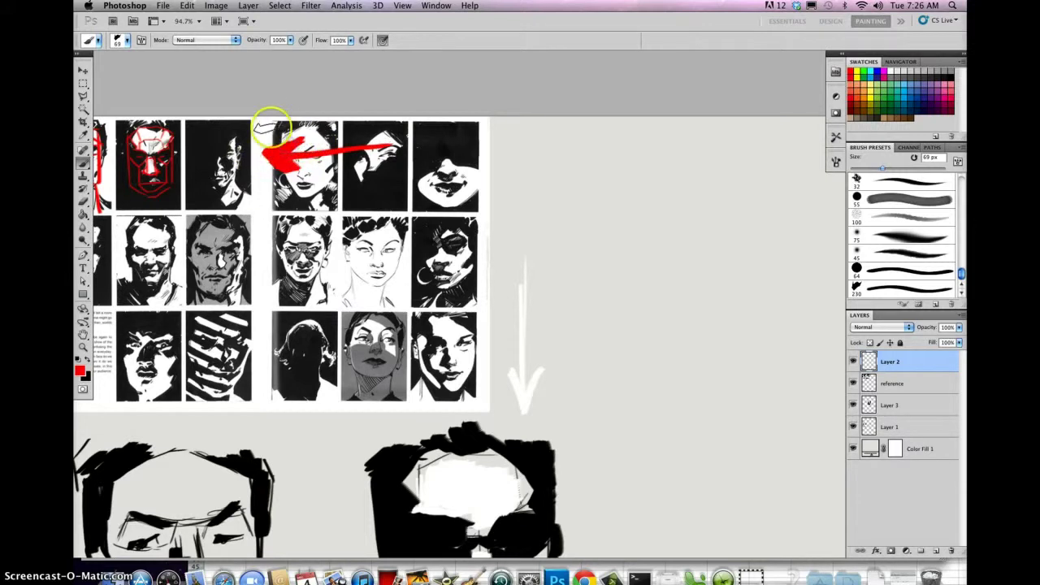
mouse_move(183, 121)
mouse_down()
mouse_move(199, 128)
mouse_move(195, 137)
mouse_up()
drag(134, 264, 189, 211)
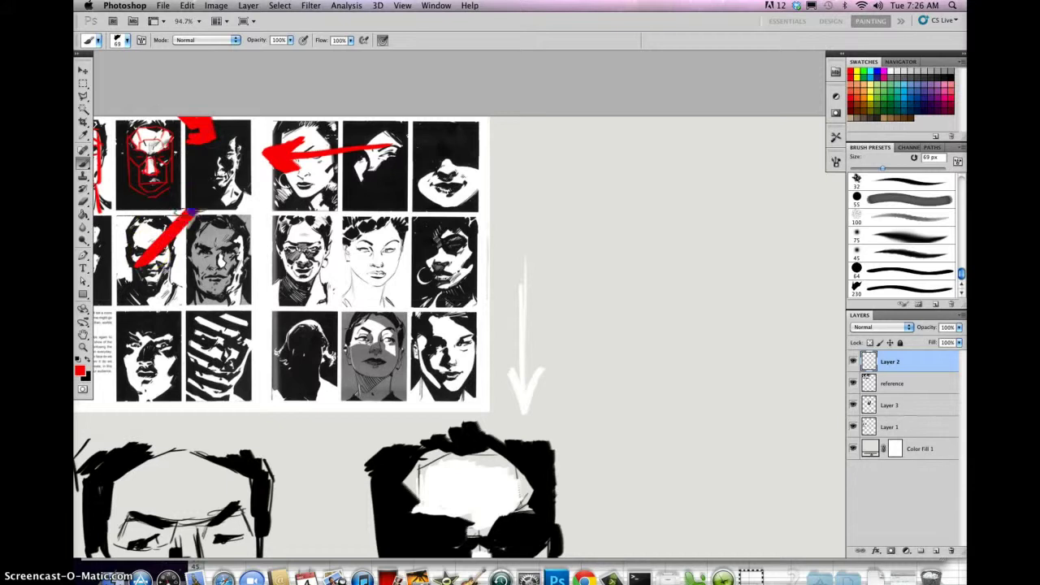
Select Layer 3 and erase the black arrow below the head's right side with a 40 px eraser.
mouse_move(585, 314)
mouse_down()
mouse_move(514, 132)
mouse_move(346, 109)
mouse_up()
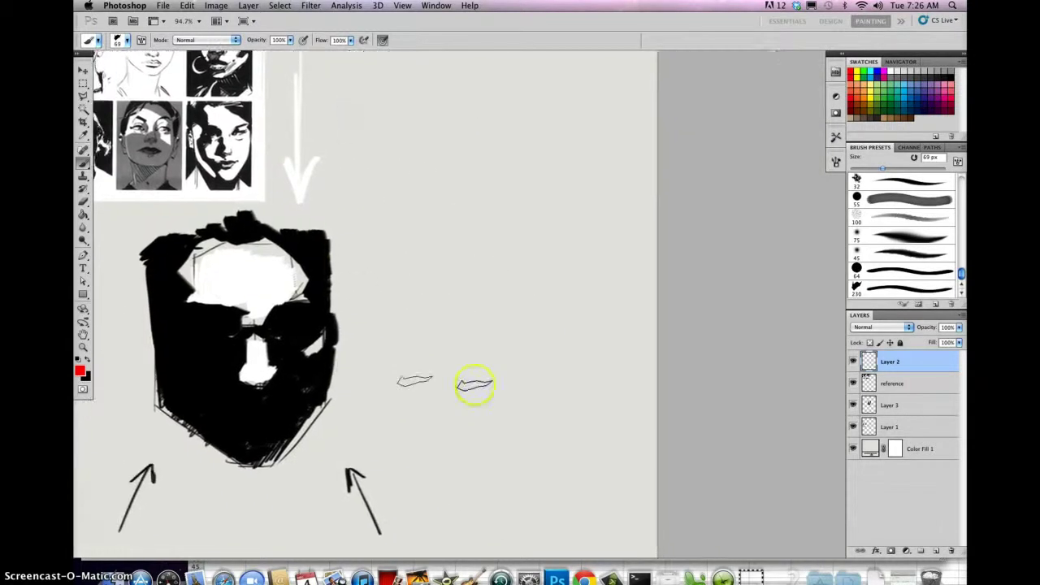
mouse_move(916, 411)
mouse_down()
mouse_move(767, 407)
mouse_move(399, 441)
mouse_move(365, 457)
mouse_up()
key(e)
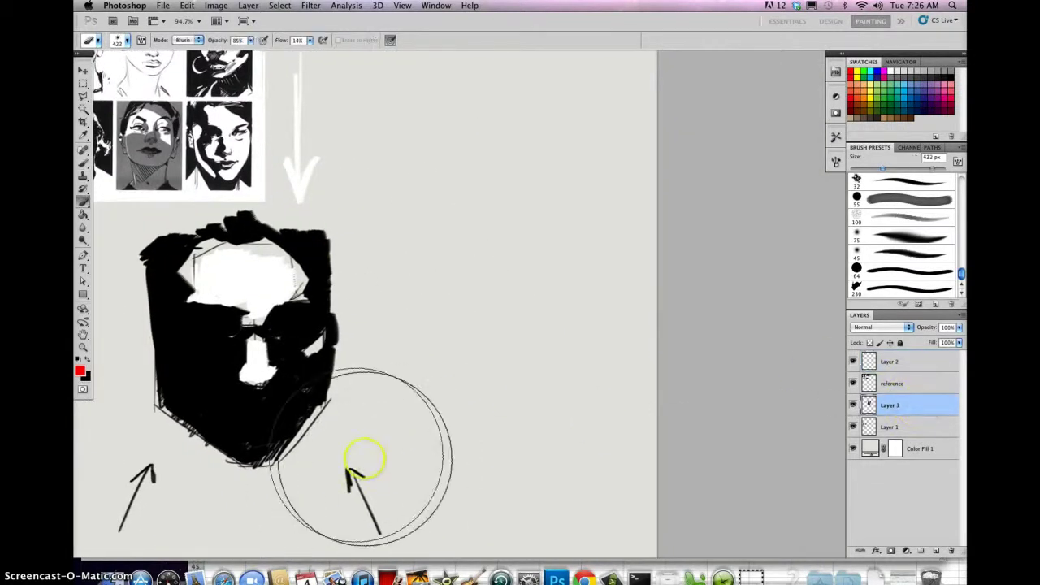
right_click(399, 450)
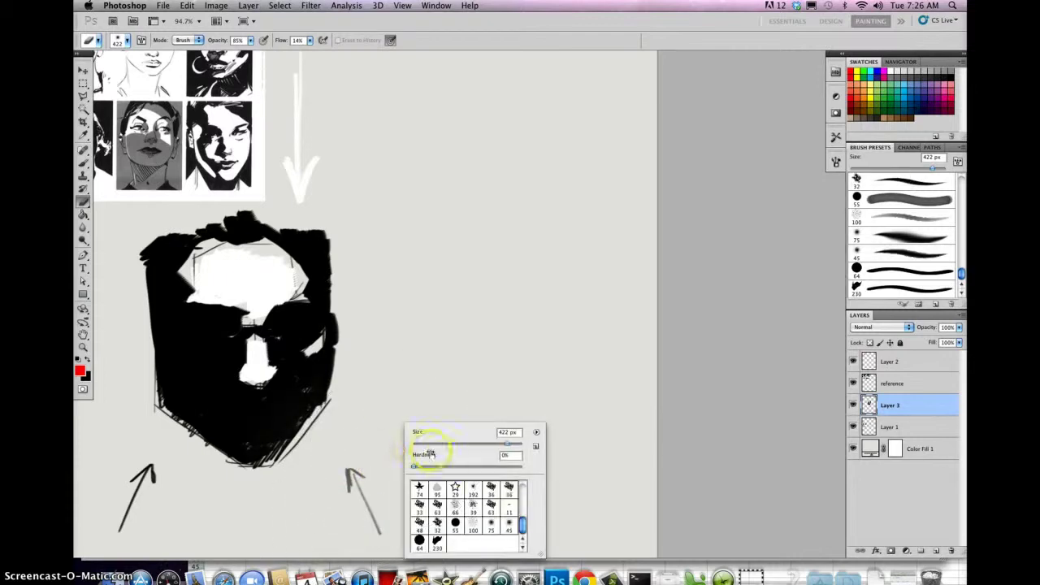
drag(351, 453, 354, 486)
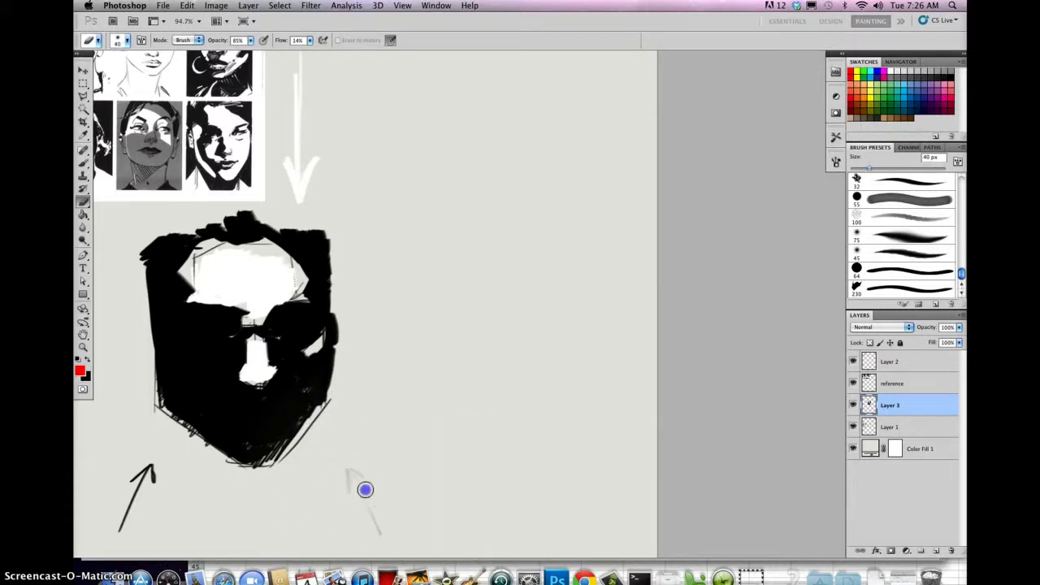
Switch to a 16 px brush and examine the red-arrowed portrait in the top row of the reference sheet.
key(b)
mouse_move(409, 295)
mouse_down()
mouse_move(469, 285)
mouse_move(378, 271)
mouse_up()
right_click(396, 284)
drag(444, 309, 412, 310)
click(370, 247)
mouse_move(344, 207)
mouse_down()
mouse_move(511, 430)
mouse_move(518, 460)
mouse_up()
drag(297, 237, 413, 247)
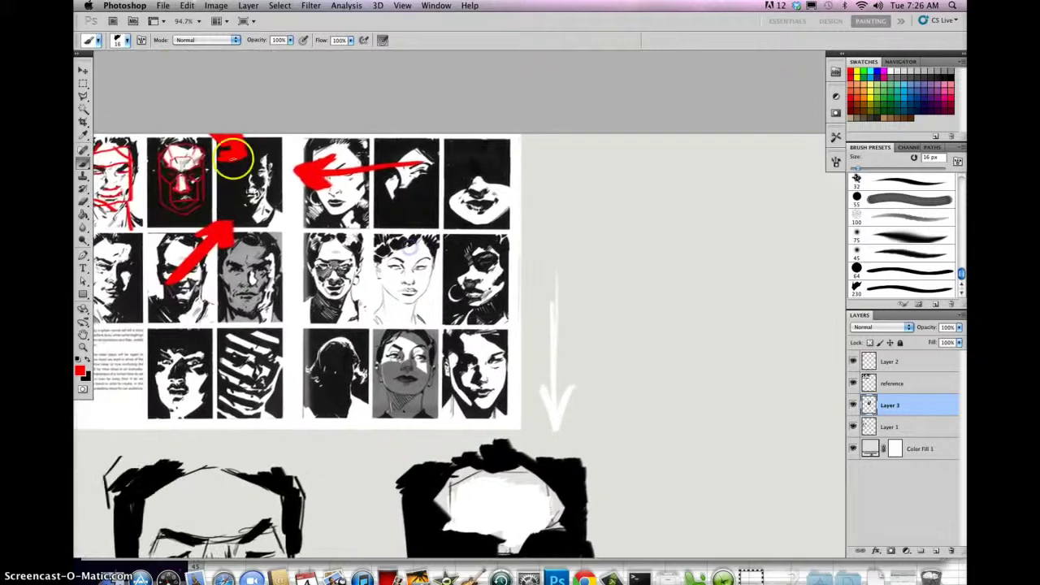
drag(564, 305, 288, 149)
click(379, 326)
Draw a new head outline in black beside the shaded head, with straight sides, an angular jaw and an angular crown.
drag(379, 314, 384, 439)
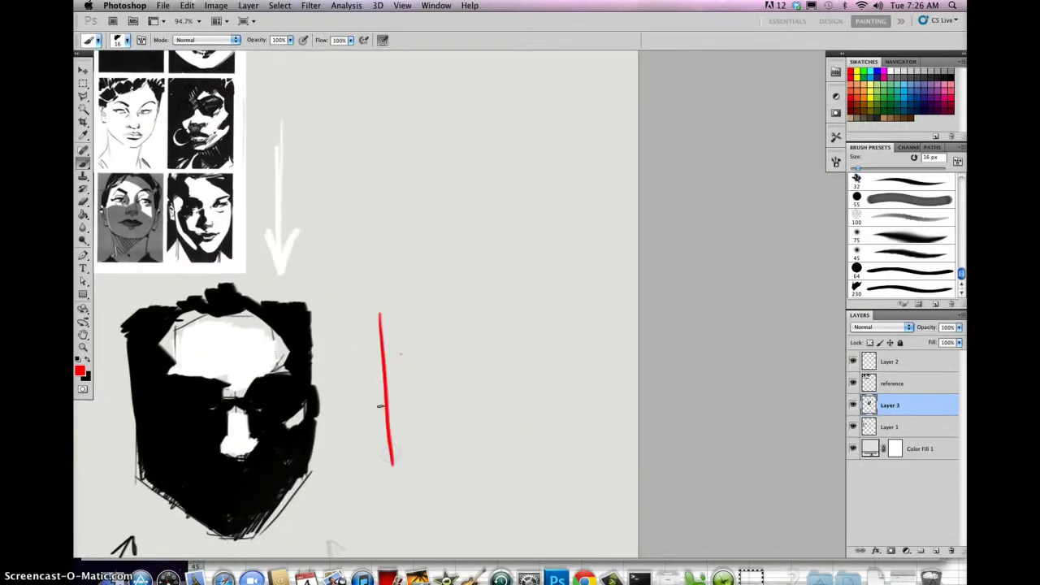
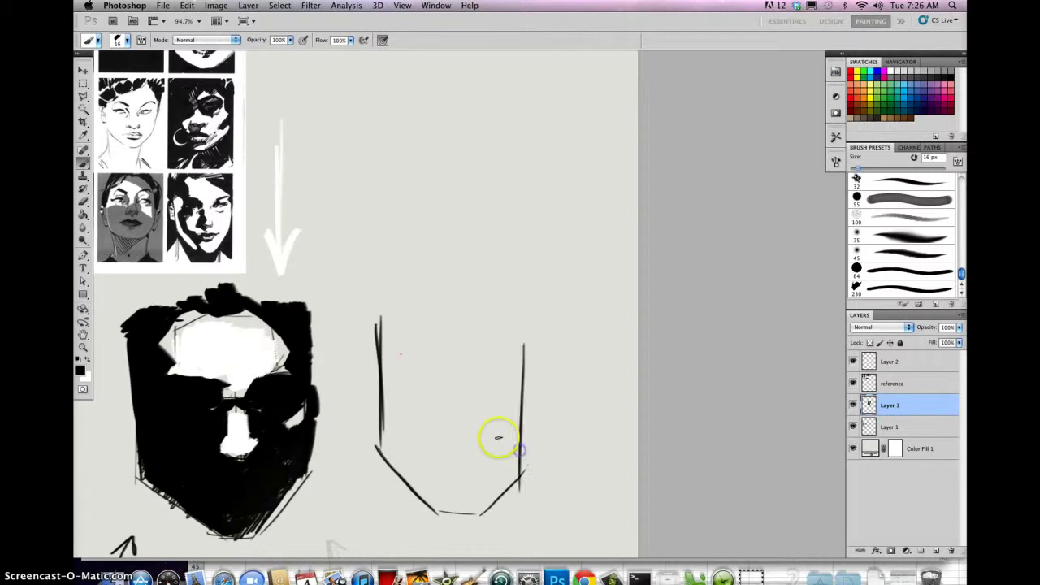
mouse_move(377, 338)
mouse_down()
mouse_move(381, 438)
mouse_move(423, 504)
mouse_move(455, 534)
mouse_move(503, 491)
mouse_up()
mouse_move(406, 299)
mouse_down()
mouse_move(373, 328)
mouse_move(416, 297)
mouse_up()
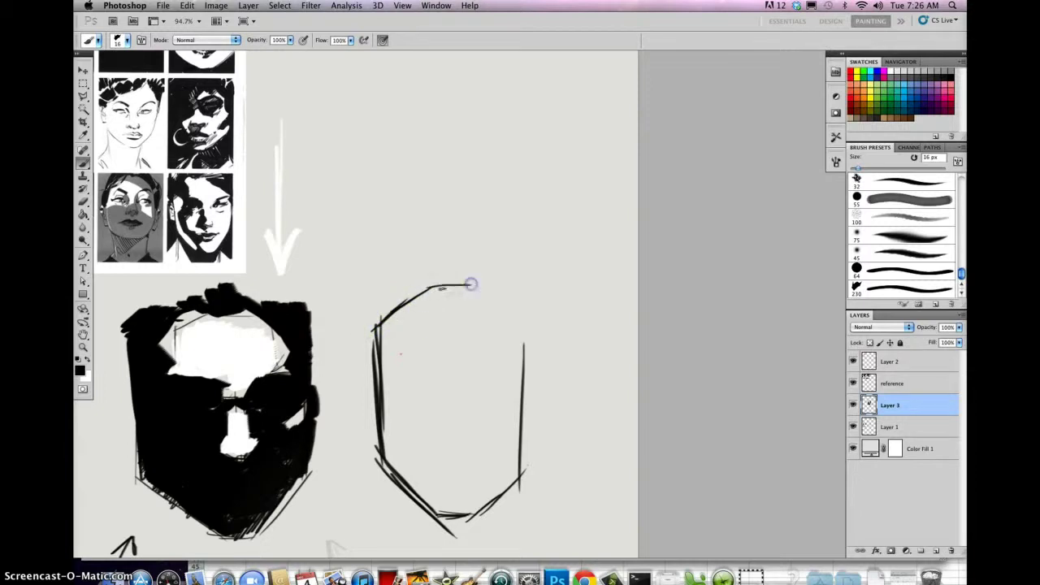
mouse_move(470, 285)
mouse_down()
mouse_move(521, 325)
mouse_move(525, 362)
mouse_up()
Mark the center of the new face and sketch short guide lines for both eyes.
mouse_move(365, 256)
mouse_down()
mouse_move(461, 330)
mouse_move(482, 385)
mouse_move(543, 339)
mouse_move(357, 216)
mouse_up()
click(417, 363)
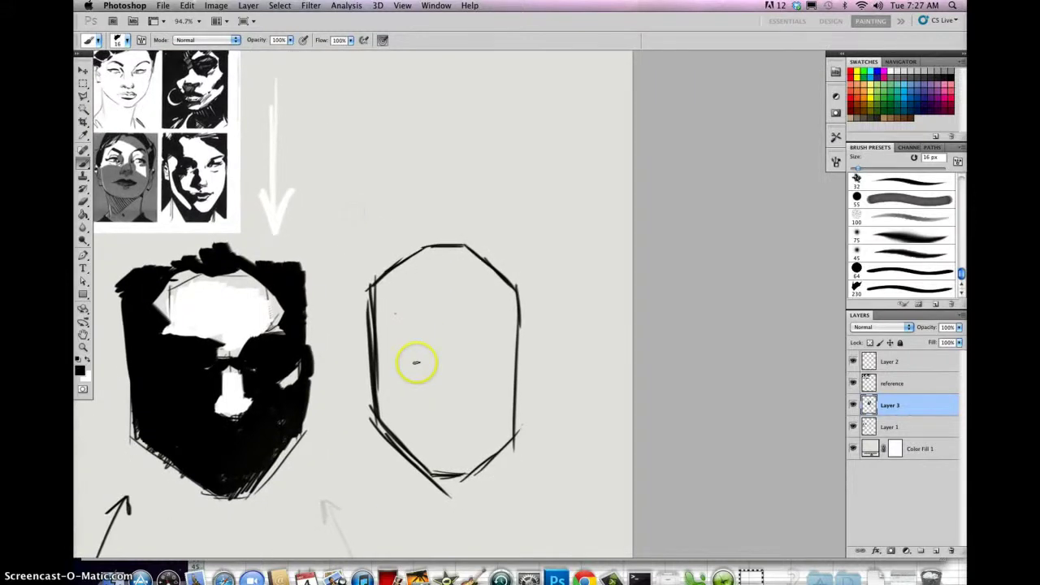
click(443, 361)
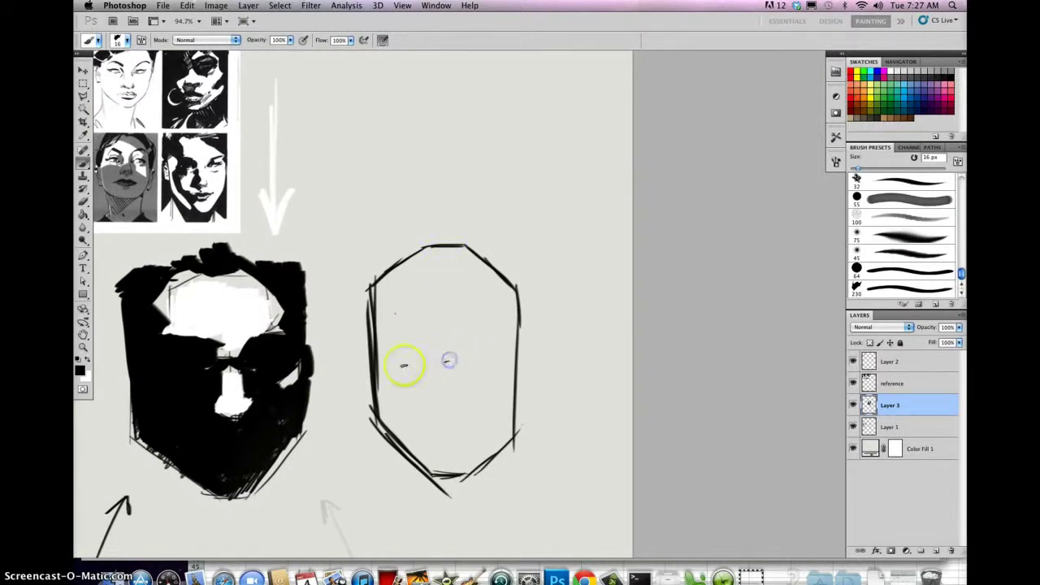
drag(418, 369, 400, 367)
drag(473, 367, 490, 367)
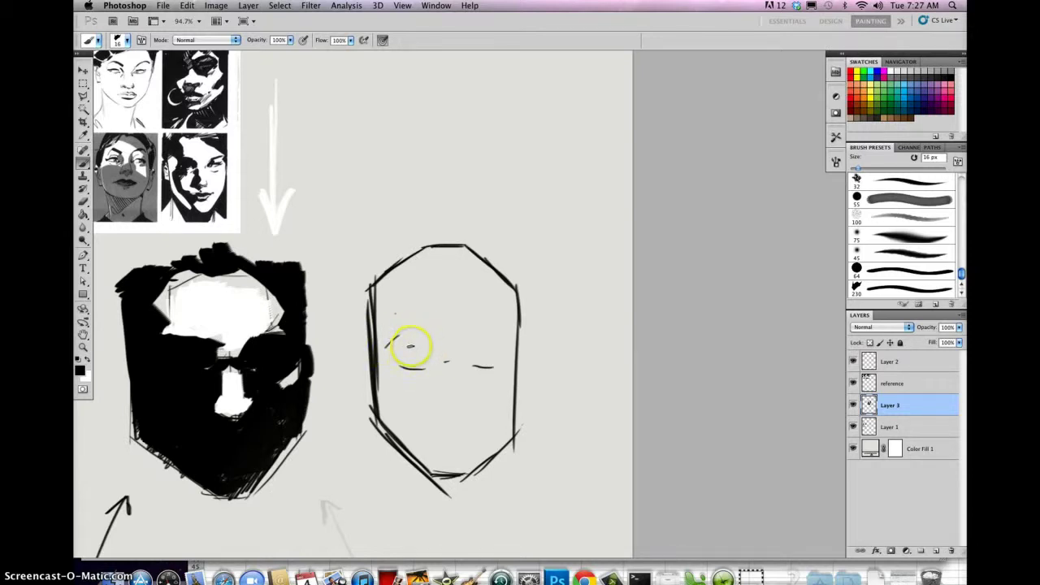
Set the 40 px eraser's flow to 100% and erase both eye lines.
key(e)
right_click(418, 365)
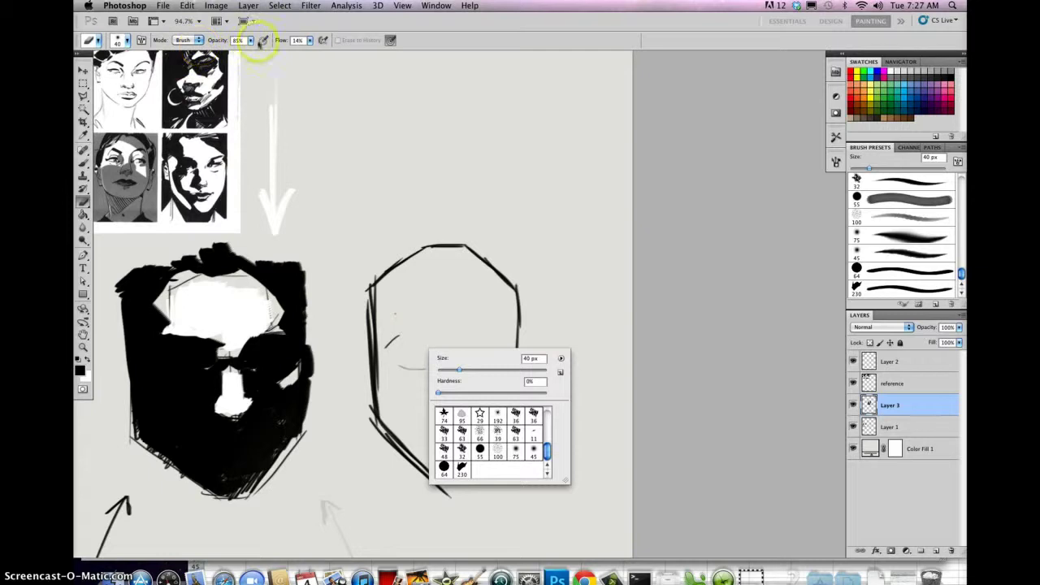
click(310, 41)
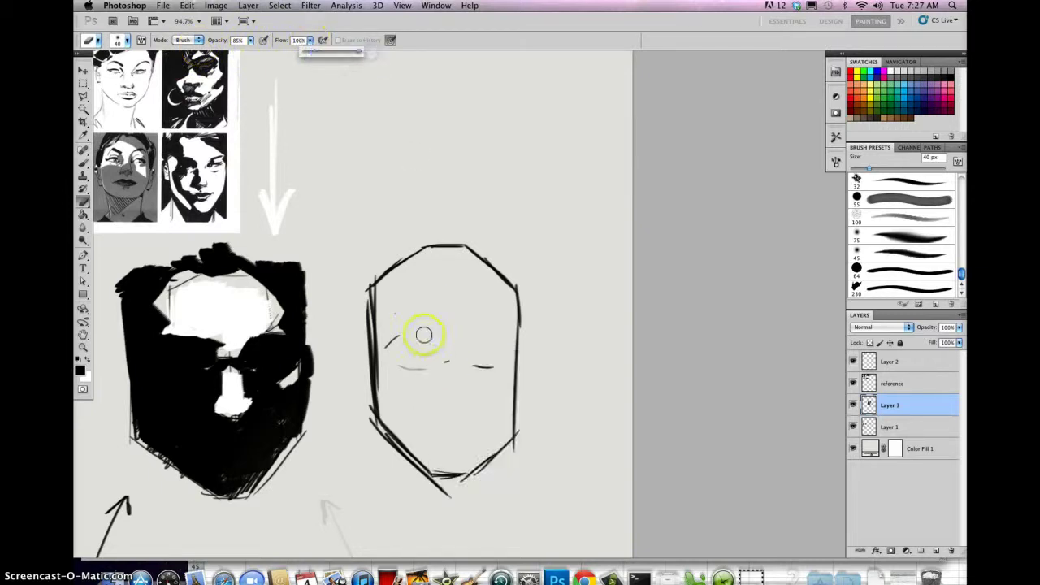
drag(419, 364, 411, 369)
drag(478, 363, 477, 365)
Redraw both eye lines slightly higher on the face with the black brush.
key(b)
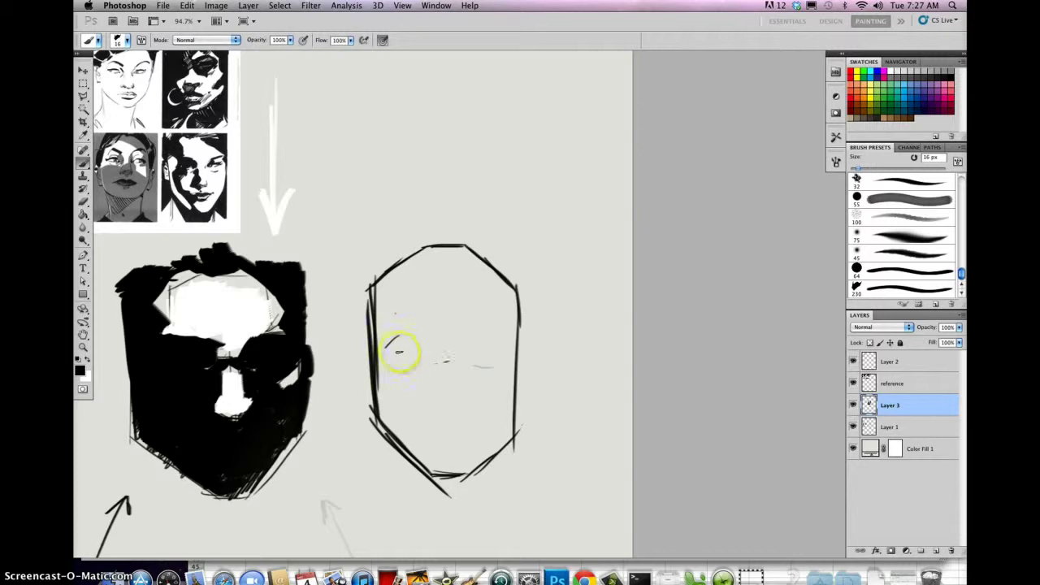
drag(478, 352, 496, 347)
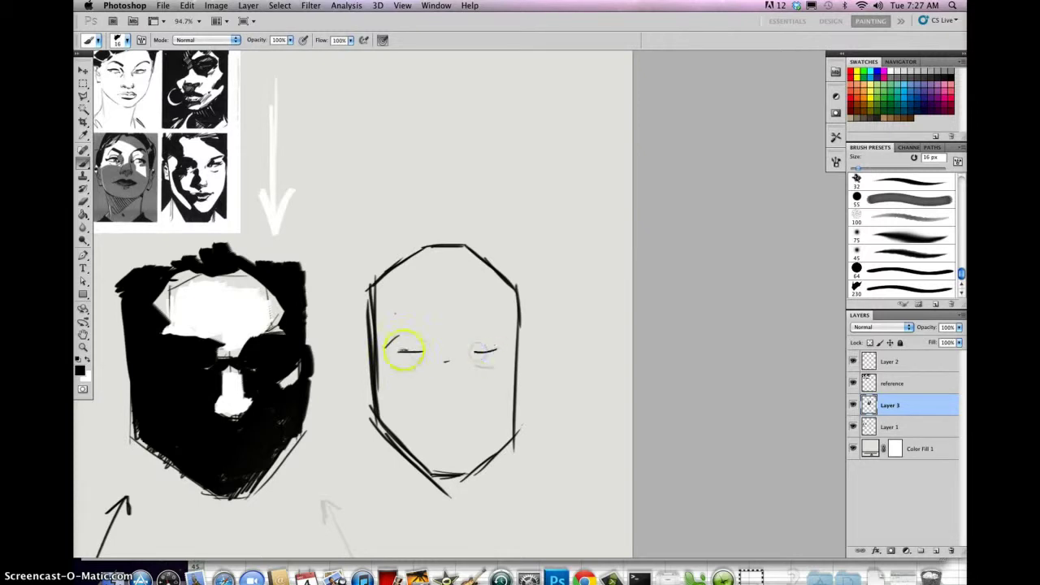
drag(416, 354, 428, 351)
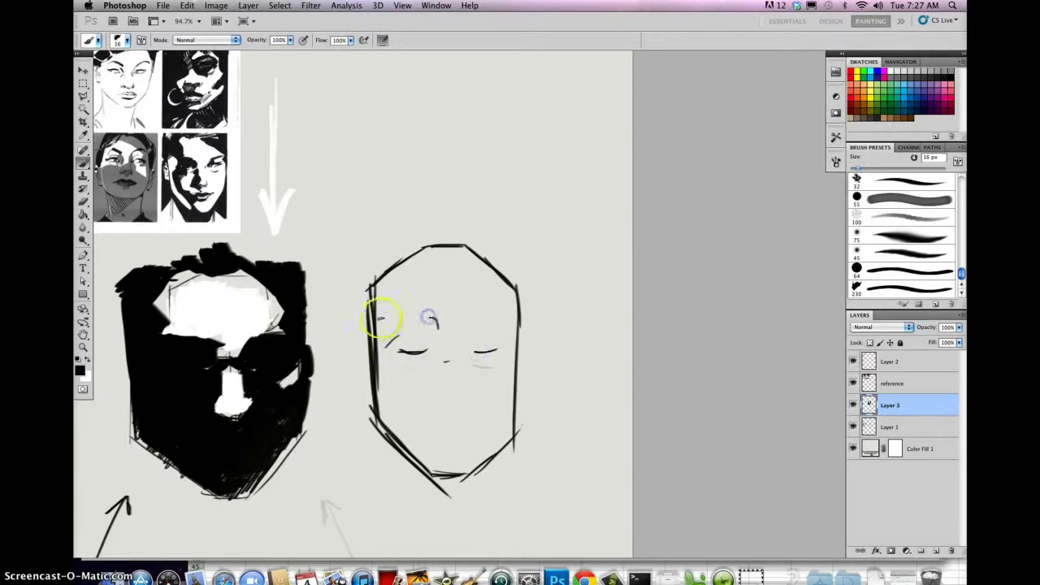
Draw the angled brows and a blocky nose, and erase the straight guide line above the brows.
drag(387, 316, 493, 308)
mouse_move(397, 313)
mouse_down()
mouse_move(493, 311)
mouse_move(430, 310)
mouse_move(494, 317)
mouse_move(464, 326)
mouse_move(450, 369)
mouse_move(441, 335)
mouse_move(454, 336)
mouse_move(435, 340)
mouse_move(438, 403)
mouse_move(455, 404)
mouse_move(468, 385)
mouse_move(448, 402)
mouse_up()
drag(455, 324, 462, 403)
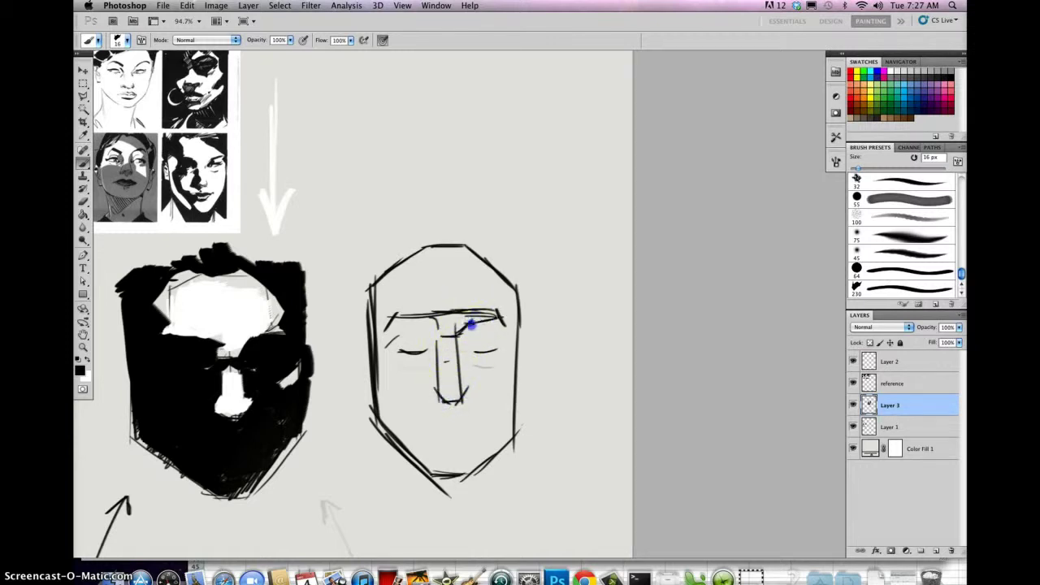
mouse_move(392, 319)
mouse_down()
mouse_move(432, 329)
mouse_move(392, 321)
mouse_move(482, 304)
mouse_move(464, 313)
mouse_move(467, 304)
mouse_move(412, 304)
mouse_move(488, 306)
mouse_move(409, 307)
mouse_move(445, 323)
mouse_move(448, 274)
mouse_up()
key(e)
key(b)
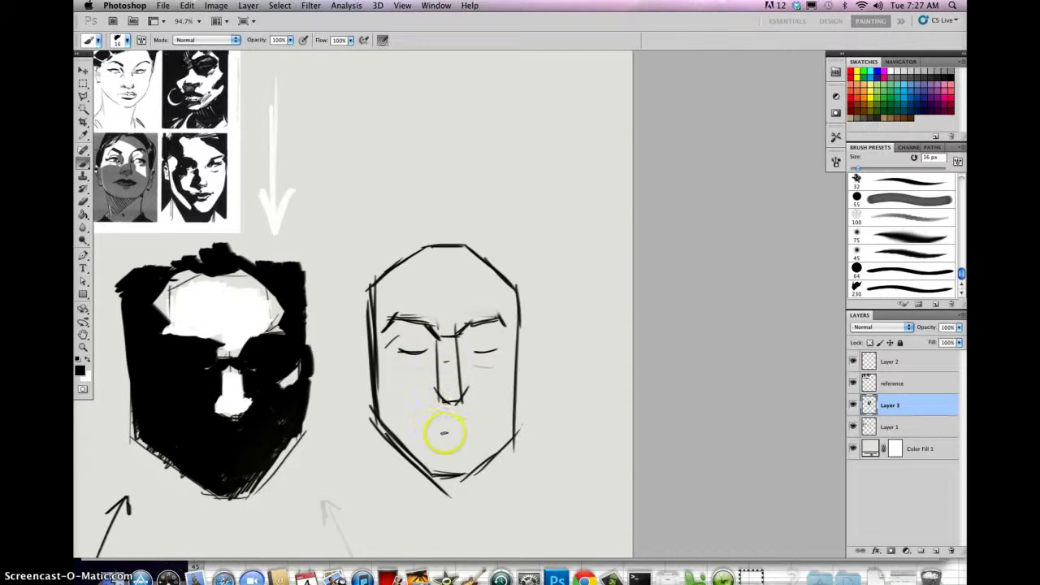
Draw the mouth lines and the angular planes of the eye sockets, cheeks and chin.
mouse_move(422, 429)
mouse_down()
mouse_move(477, 437)
mouse_move(484, 425)
mouse_move(457, 420)
mouse_move(465, 441)
mouse_move(443, 451)
mouse_move(470, 450)
mouse_up()
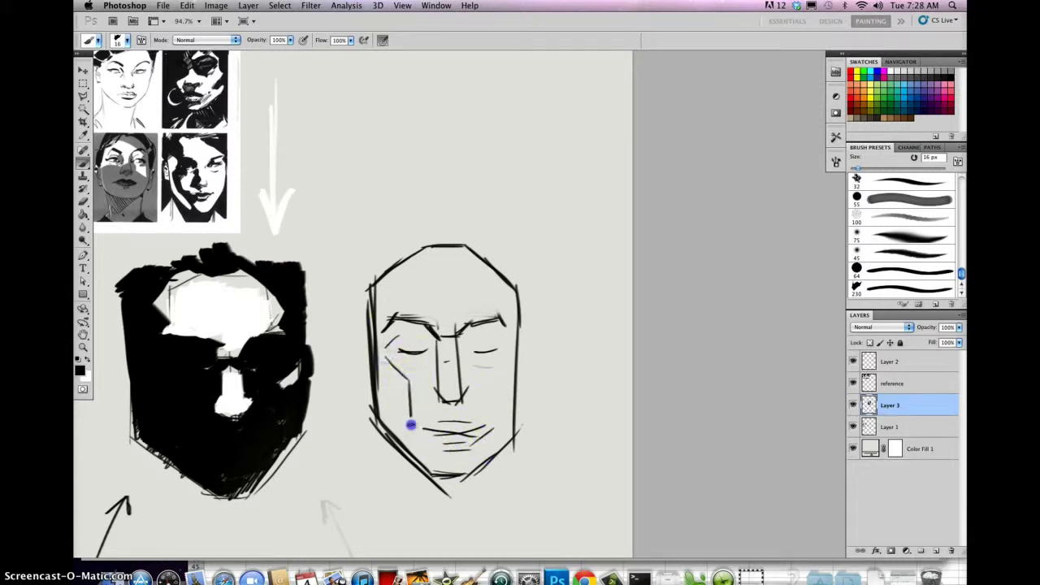
mouse_move(411, 381)
mouse_down()
mouse_move(437, 354)
mouse_move(510, 351)
mouse_up()
drag(392, 318, 394, 362)
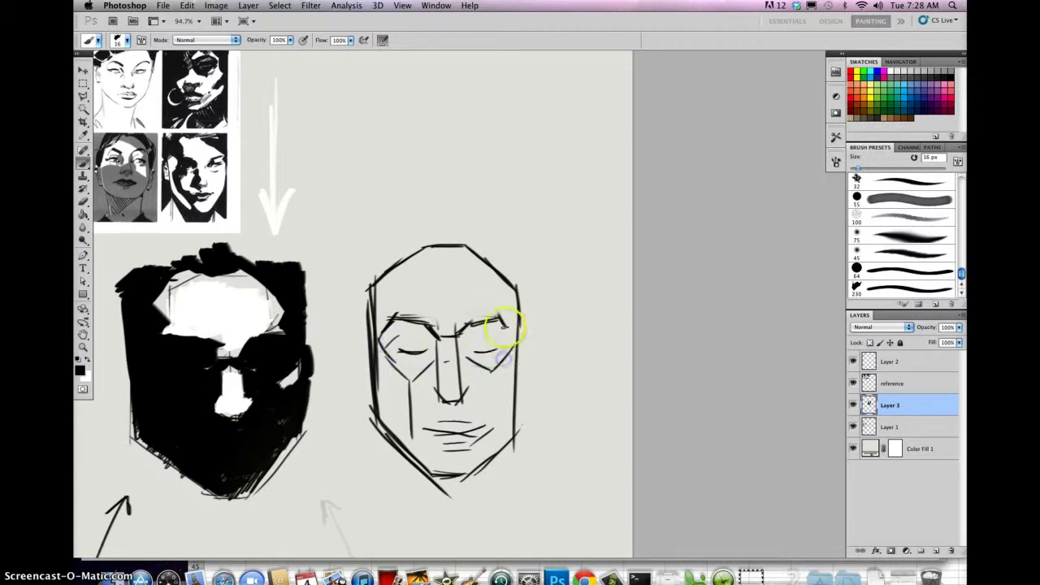
mouse_move(500, 317)
mouse_down()
mouse_move(511, 348)
mouse_move(493, 380)
mouse_move(492, 434)
mouse_move(431, 462)
mouse_move(440, 464)
mouse_move(469, 456)
mouse_move(410, 438)
mouse_move(444, 463)
mouse_move(464, 461)
mouse_up()
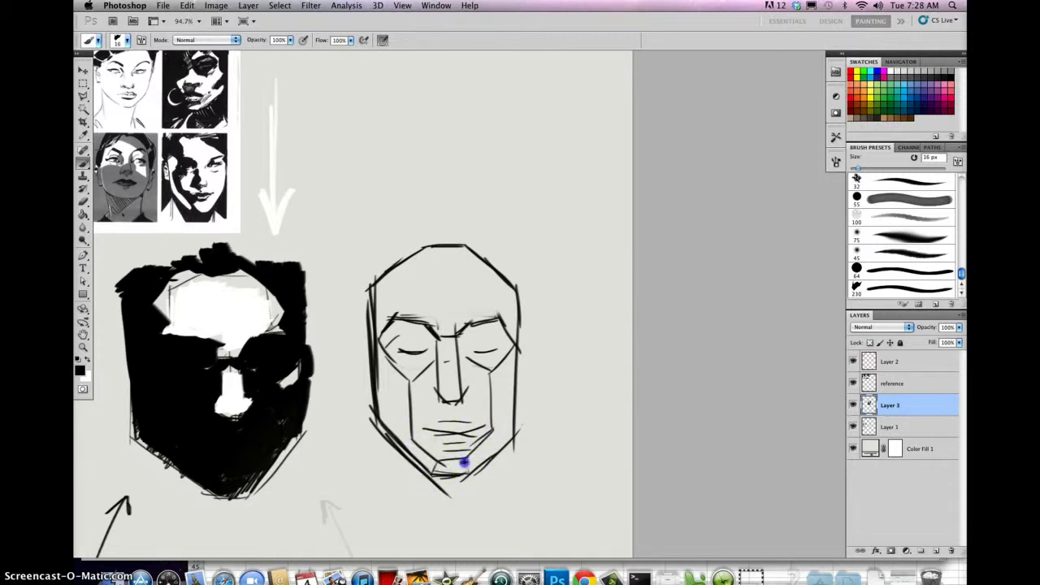
Sketch the forehead's front plane and the temple lines running from the crown down to the brows.
mouse_move(420, 274)
mouse_down()
mouse_move(414, 308)
mouse_move(467, 316)
mouse_move(448, 260)
mouse_move(422, 273)
mouse_move(401, 266)
mouse_up()
drag(485, 281, 495, 270)
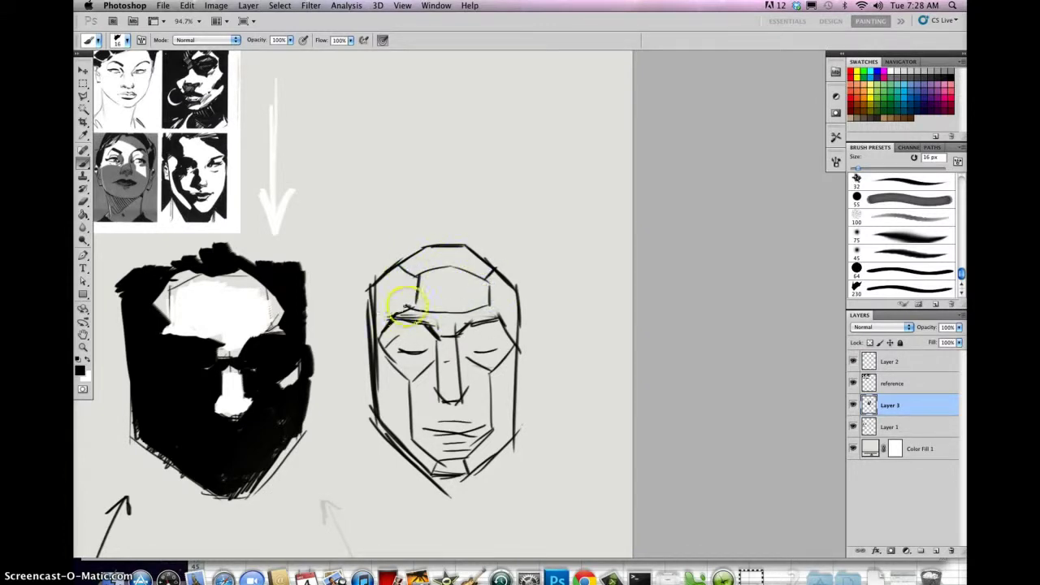
drag(413, 305, 385, 319)
mouse_move(406, 279)
mouse_down()
mouse_move(392, 310)
mouse_move(401, 269)
mouse_up()
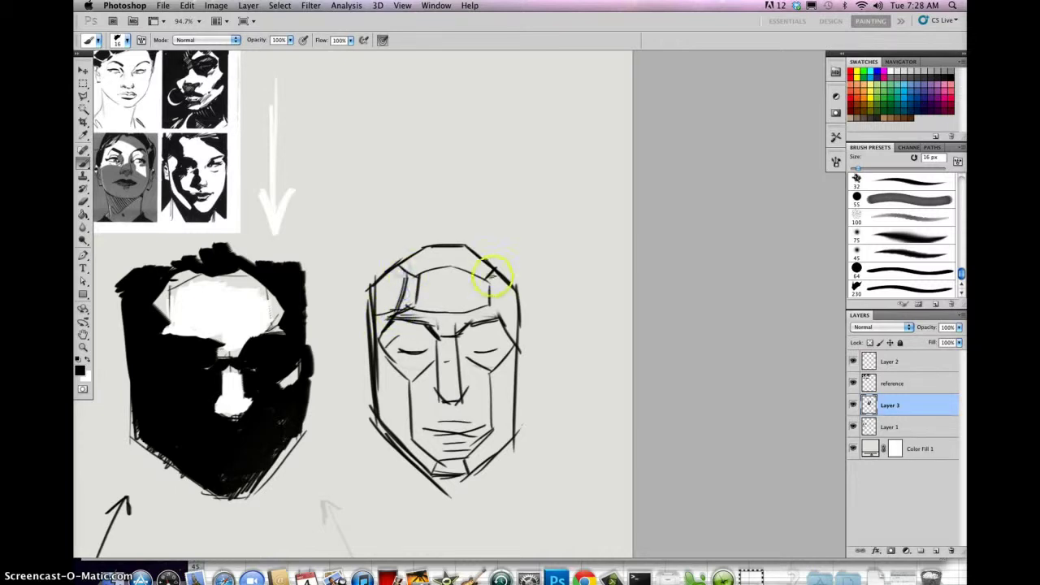
mouse_move(494, 276)
mouse_down()
mouse_move(484, 284)
mouse_move(497, 310)
mouse_up()
Erase the inner forehead plane lines between the temples with the 40 px eraser.
key(e)
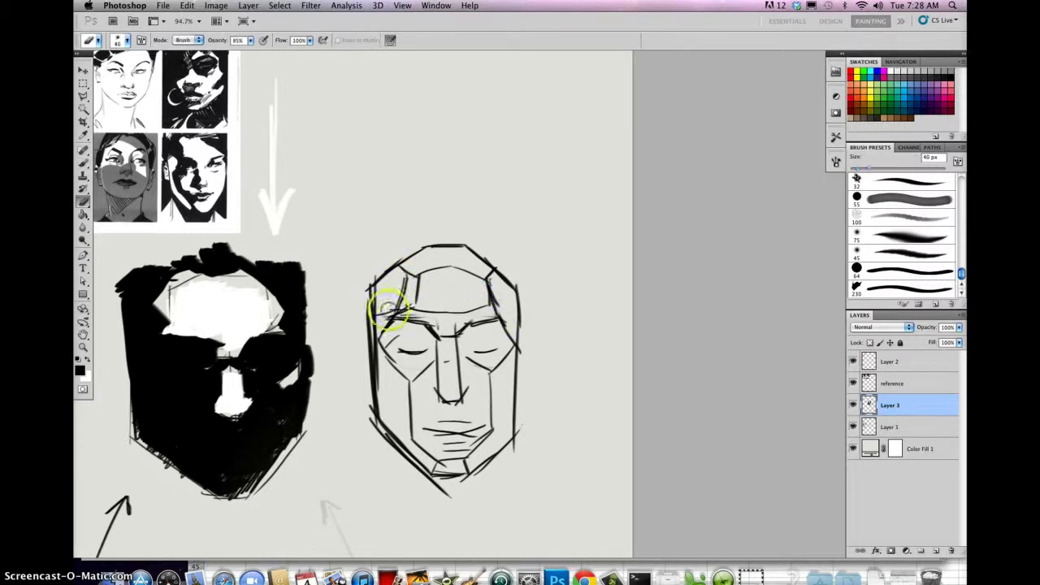
mouse_move(388, 307)
mouse_down()
mouse_move(450, 269)
mouse_move(425, 315)
mouse_up()
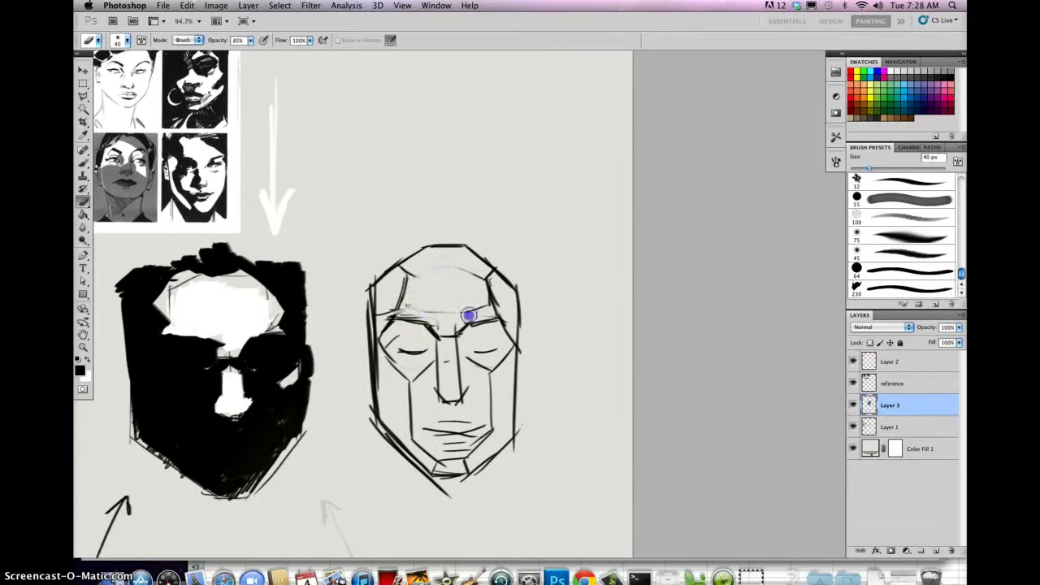